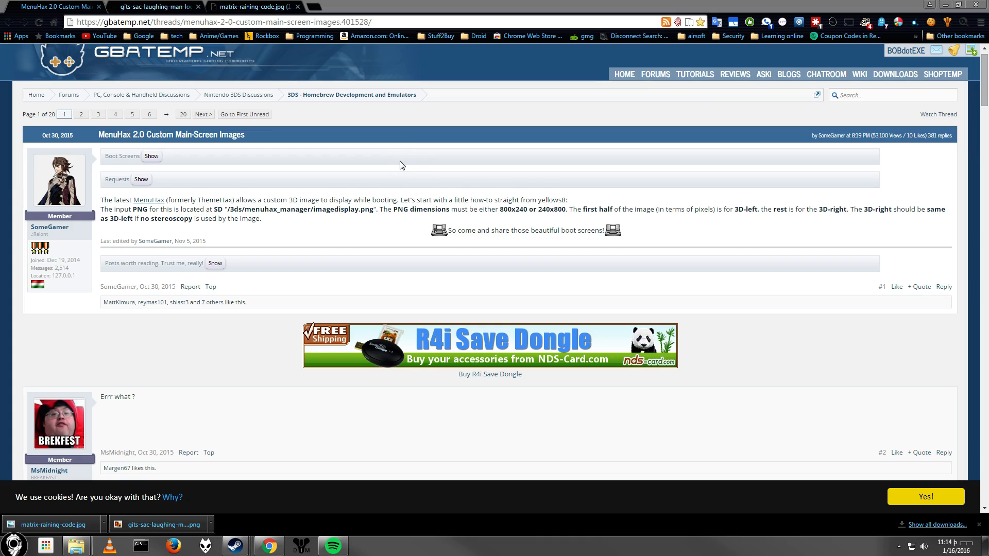
Browse the example boot screen images posted in the MenuHax custom main-screen images thread.
left_click(153, 159)
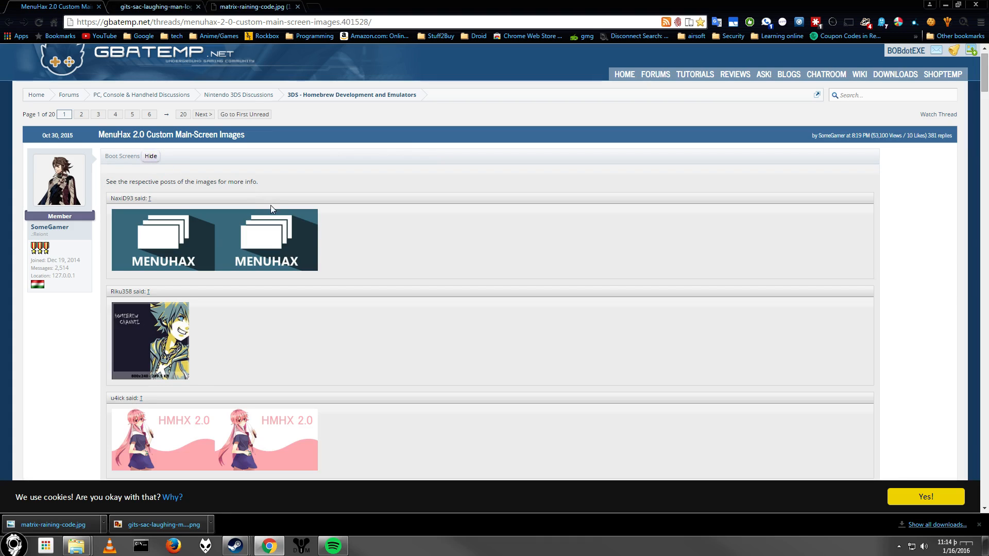
scroll(267, 231, "down", 2)
scroll(268, 233, "down", 5)
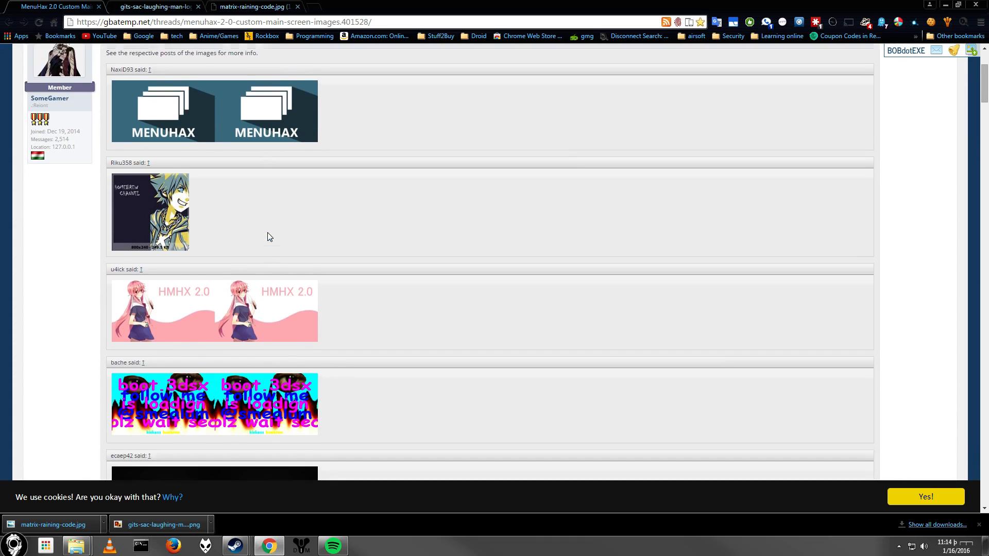
scroll(266, 232, "down", 6)
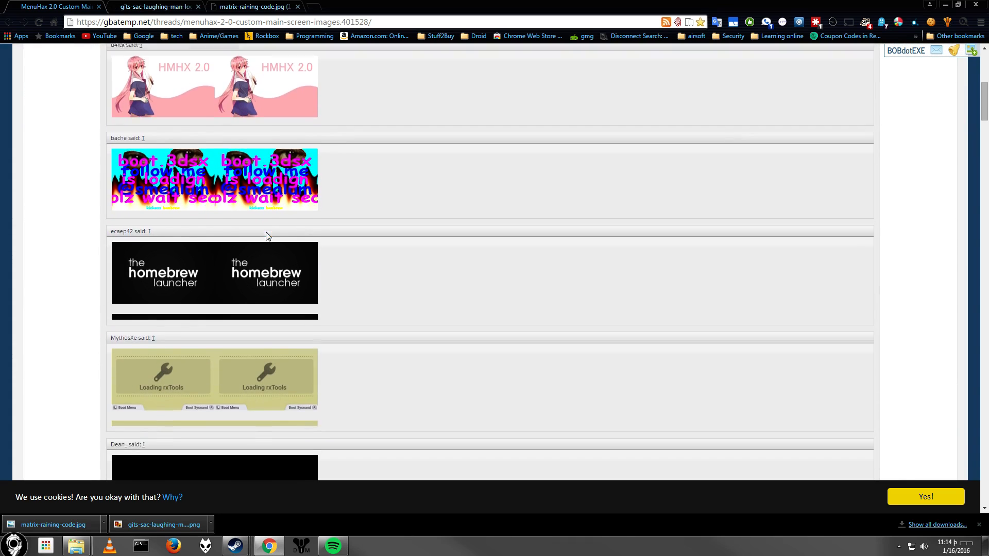
scroll(264, 232, "down", 5)
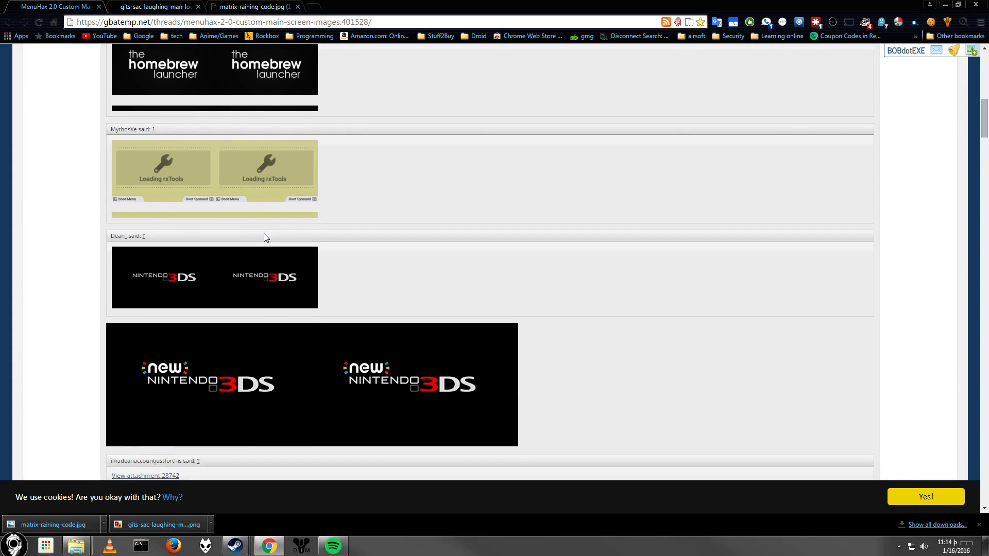
scroll(264, 235, "down", 5)
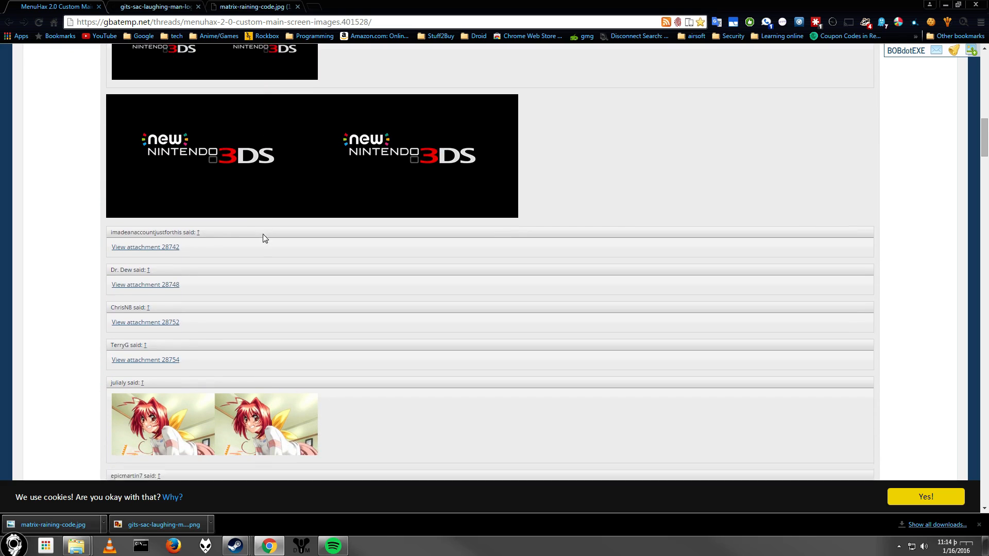
scroll(262, 235, "up", 15)
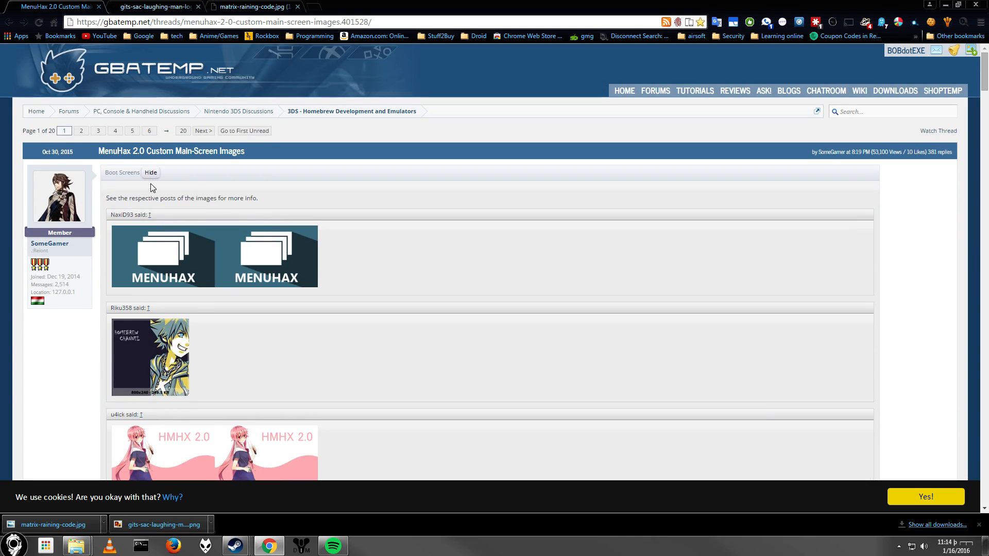
left_click(151, 173)
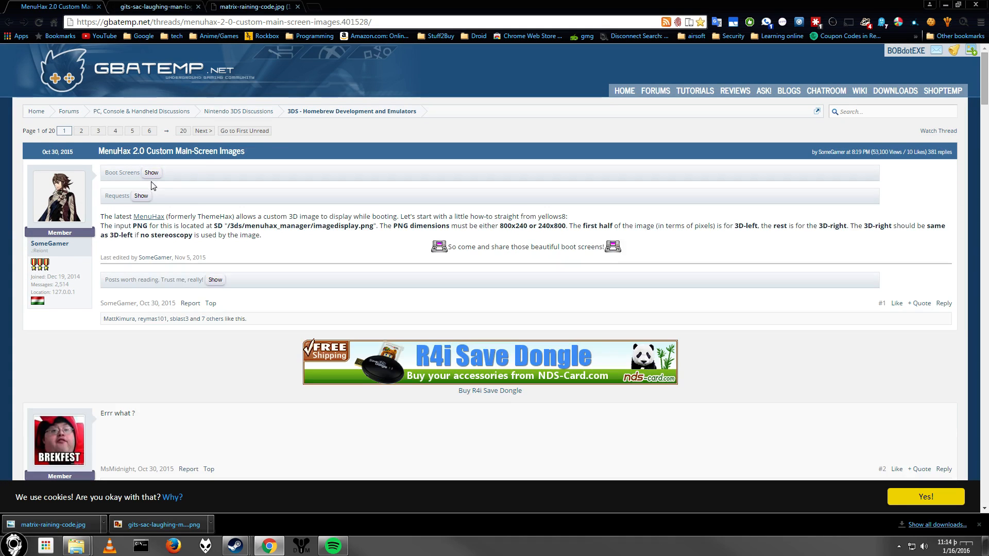
Preview the downloaded laughing man and matrix images, and launch GNU Image Manipulation Program.
left_click(169, 8)
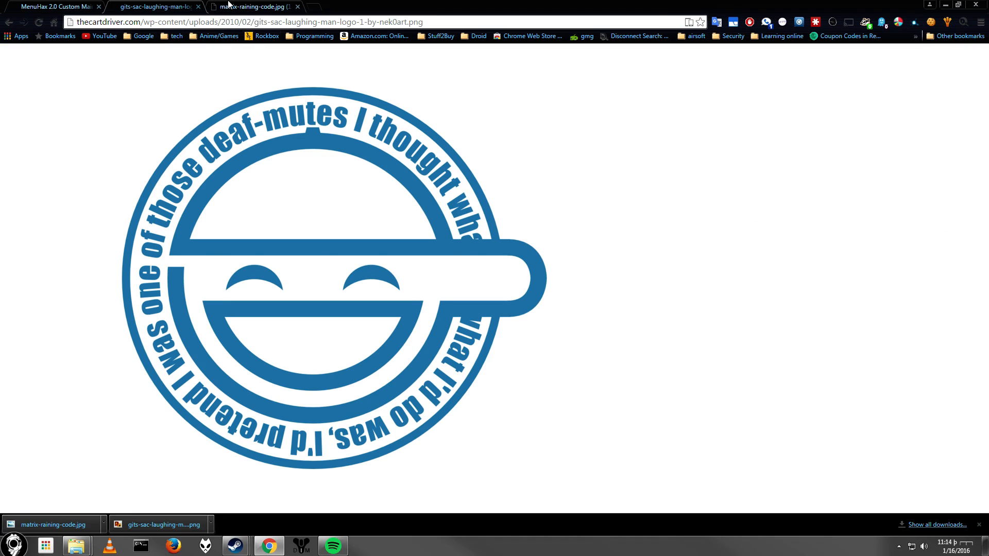
left_click(231, 5)
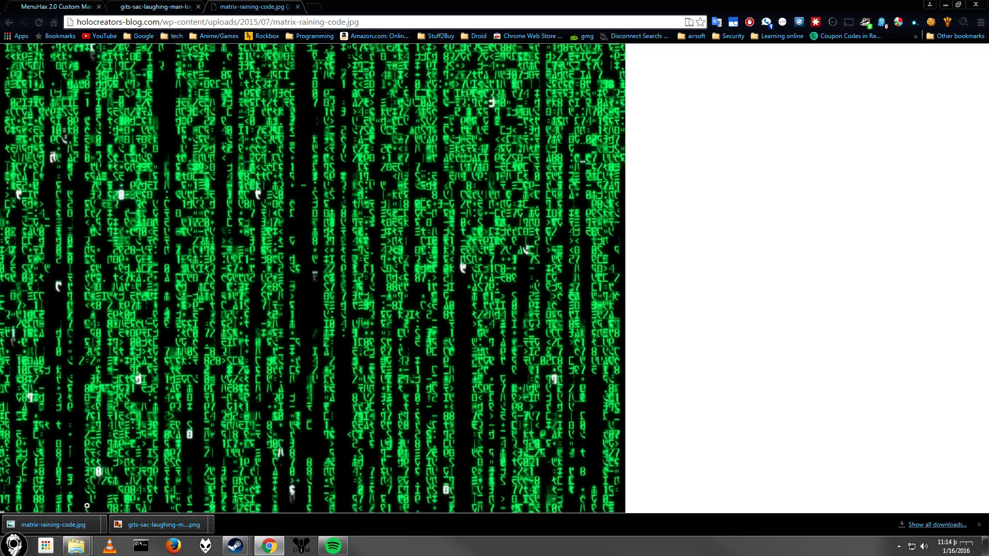
left_click(11, 551)
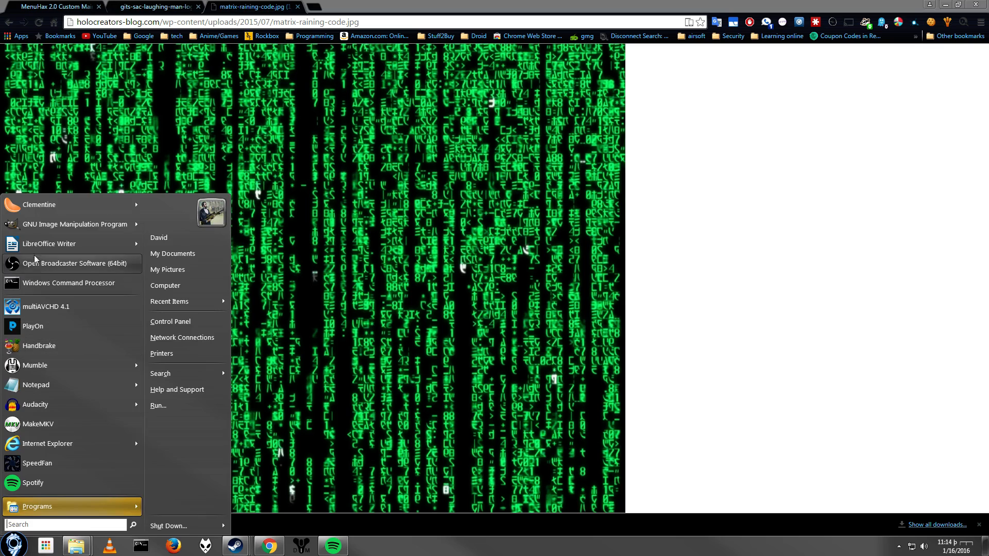
left_click(40, 226)
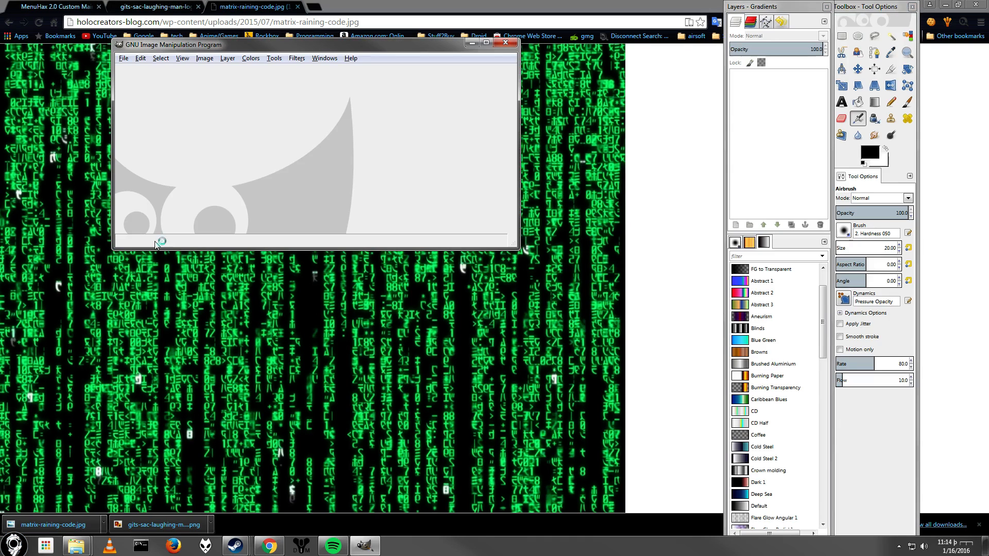
left_click_drag(212, 45, 2, 128)
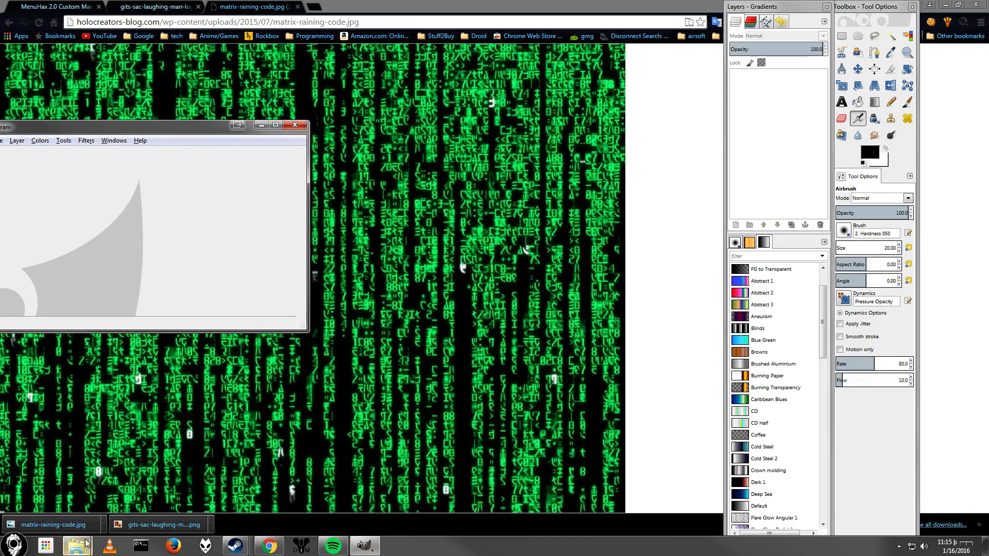
Open the downloaded matrix-raining-code.jpg in GIMP.
left_click(41, 522)
left_click(42, 522)
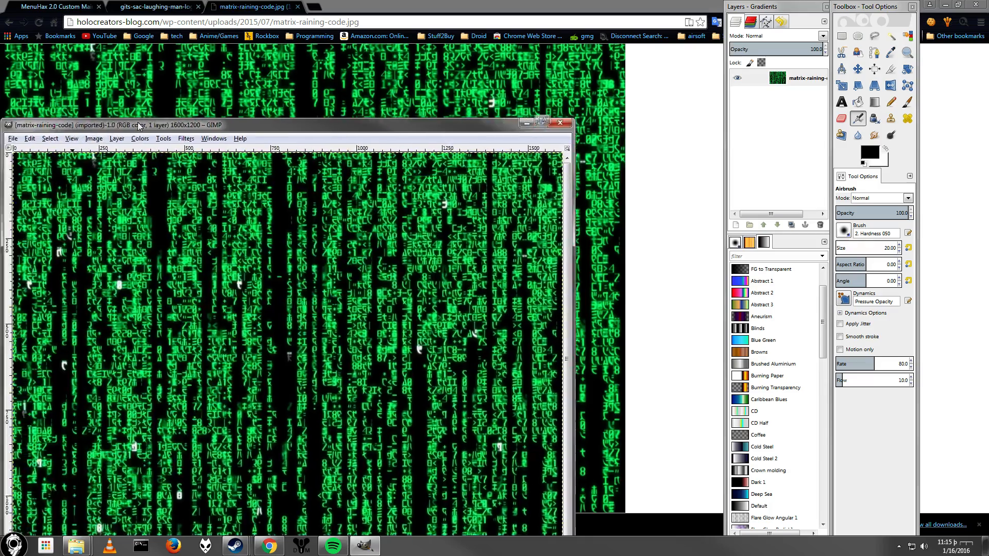
left_click_drag(140, 127, 209, 58)
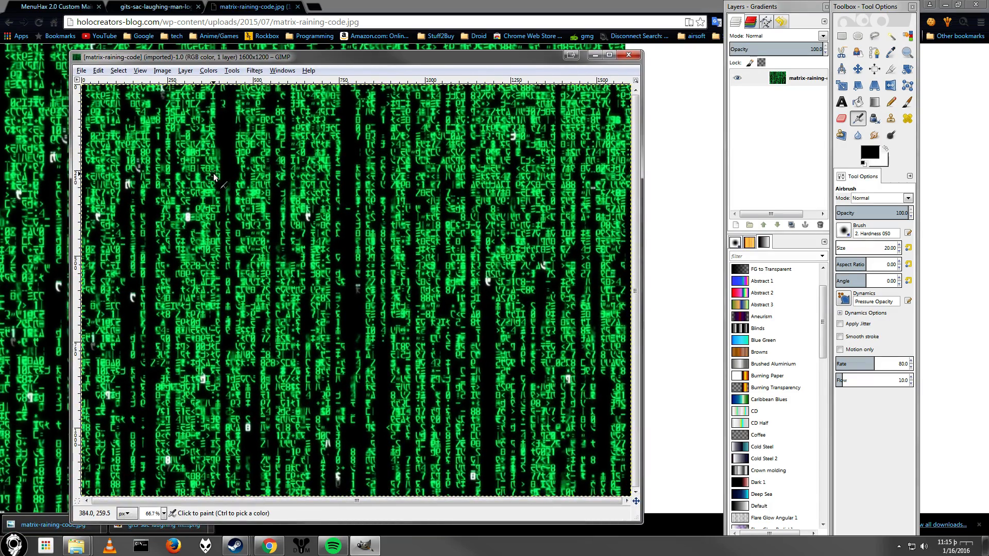
Colorize the matrix image blue using the Colorize command.
left_click(209, 70)
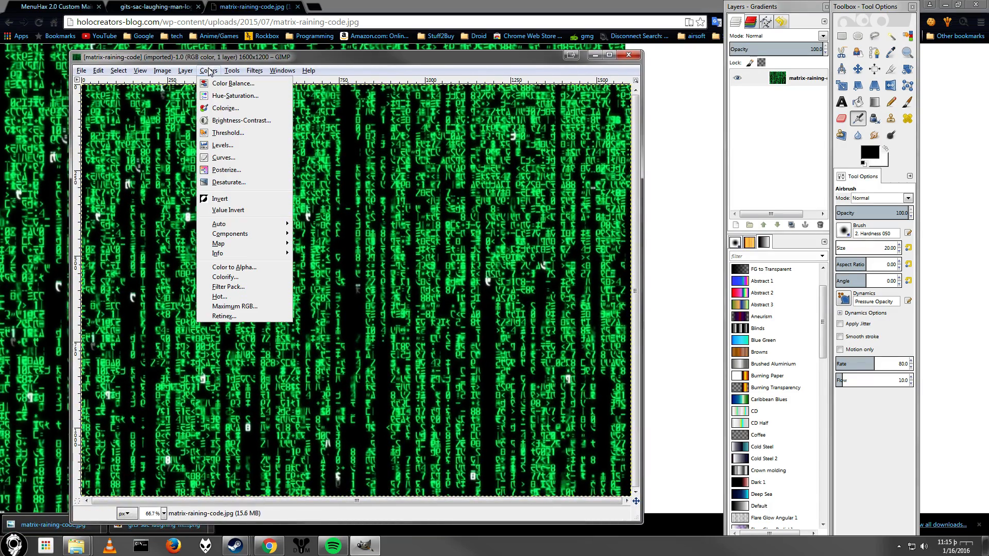
left_click(235, 109)
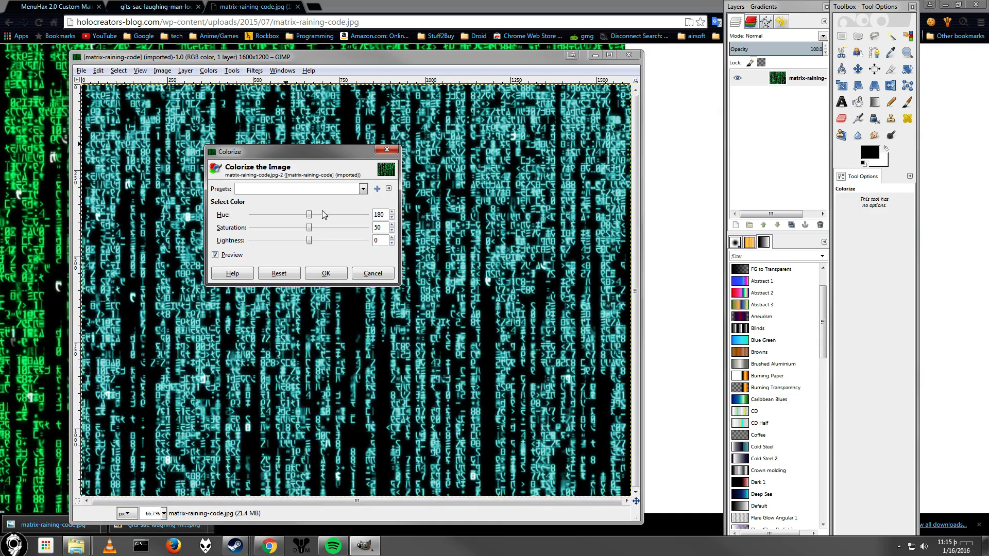
left_click_drag(309, 215, 312, 241)
left_click(325, 273)
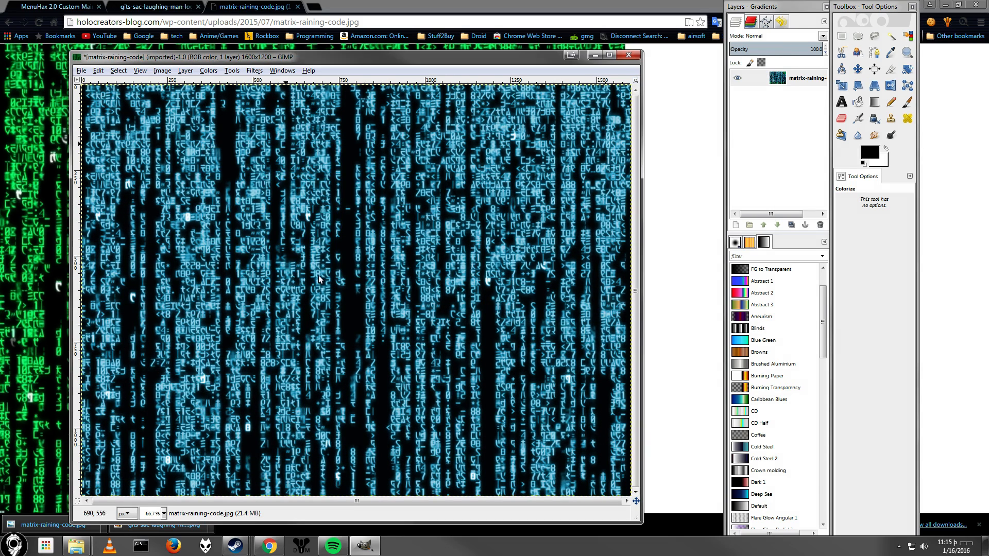
left_click(212, 72)
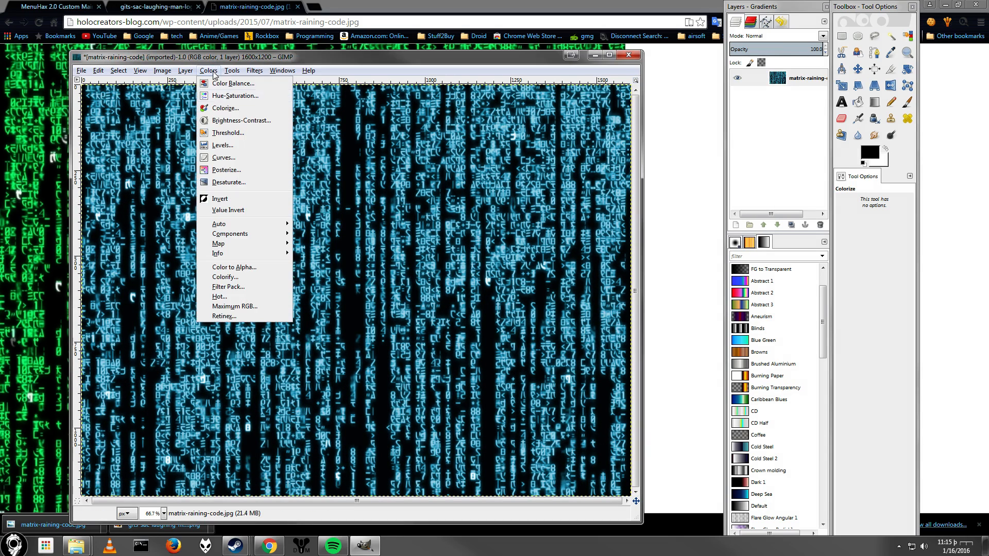
left_click(223, 145)
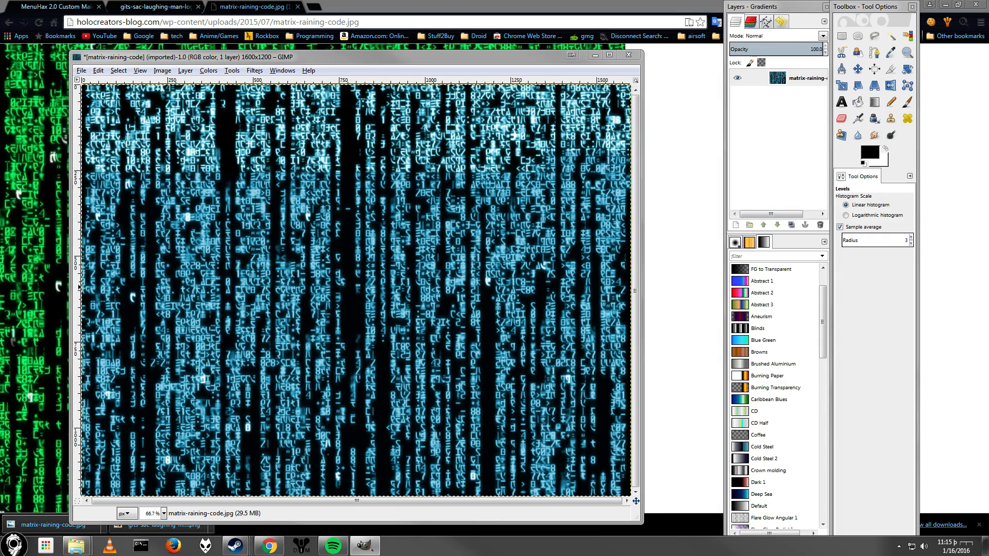
key("Escape")
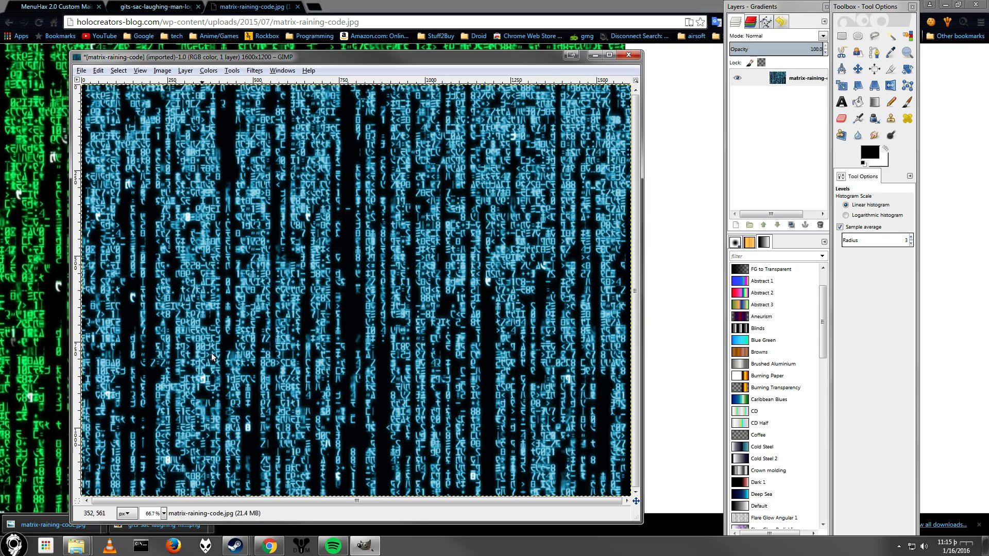
Open the laughing man logo PNG in GIMP and bring its window forward.
left_click(81, 71)
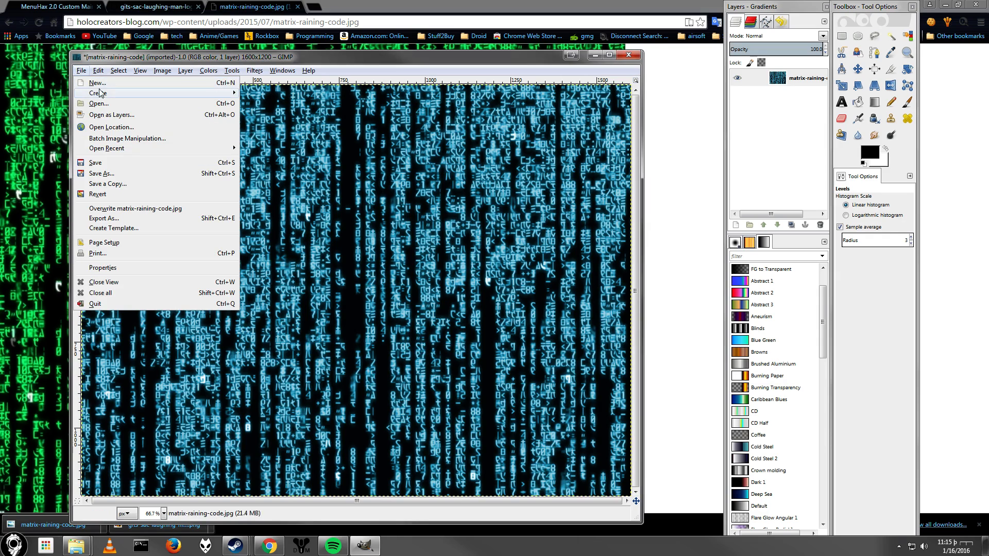
left_click(116, 104)
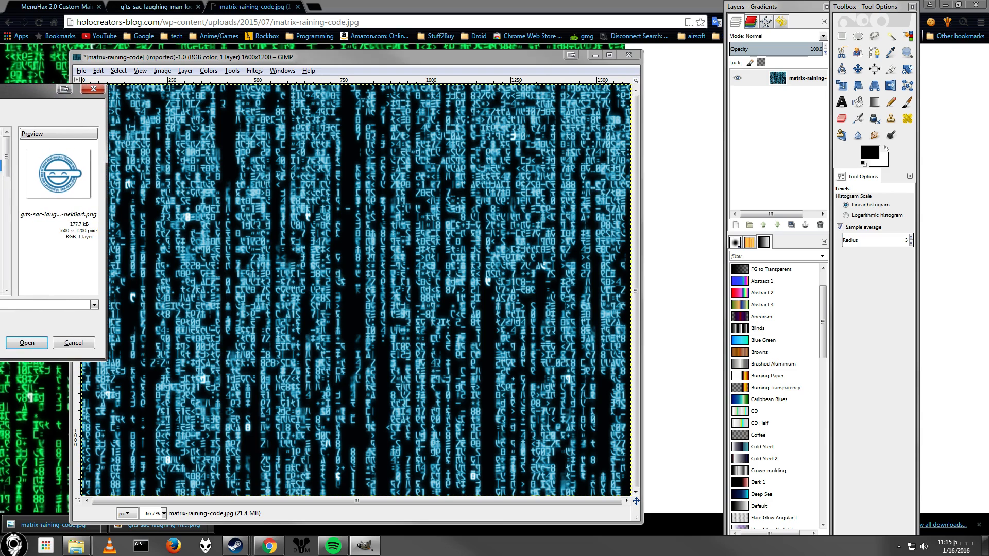
left_click(33, 340)
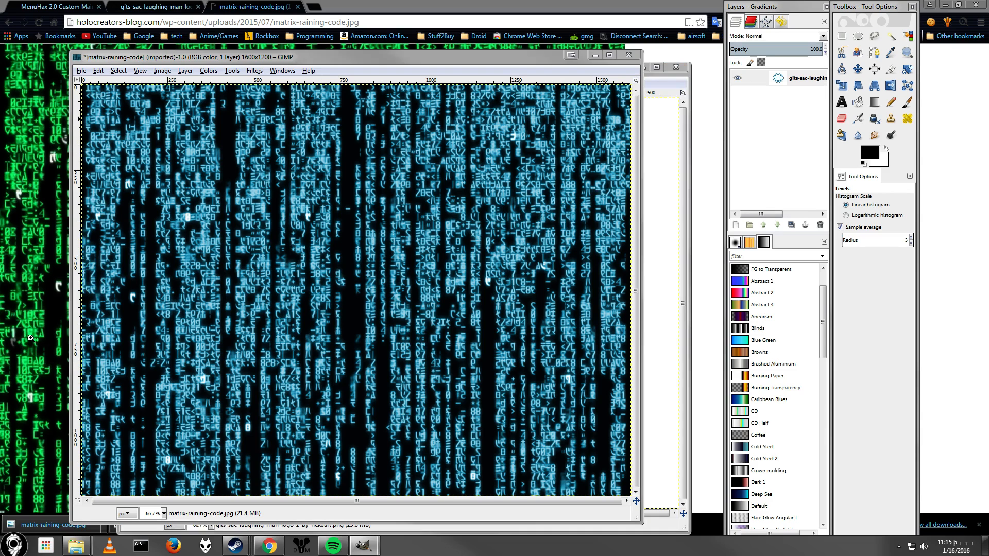
left_click(666, 89)
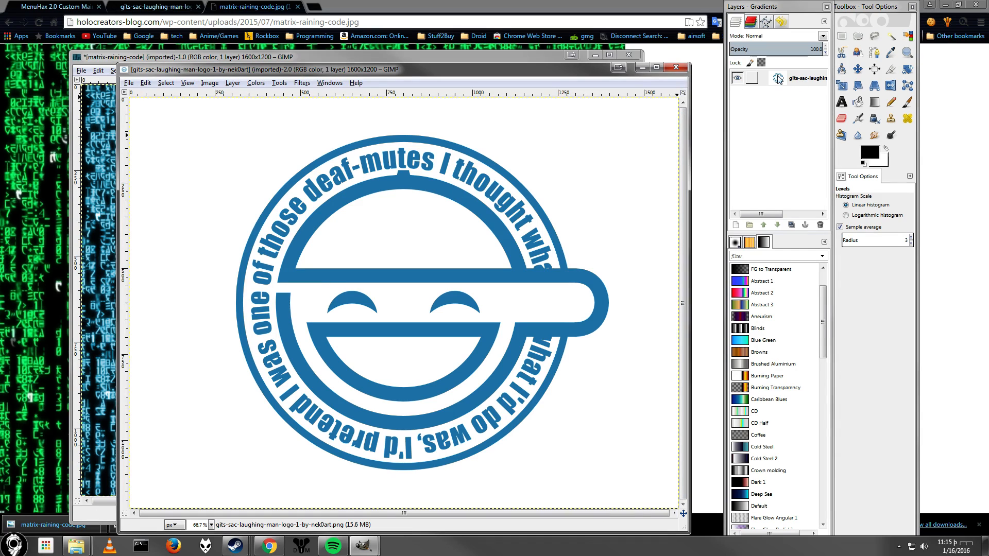
Add an alpha channel to the logo layer and delete the white background with Fuzzy Select.
right_click(794, 79)
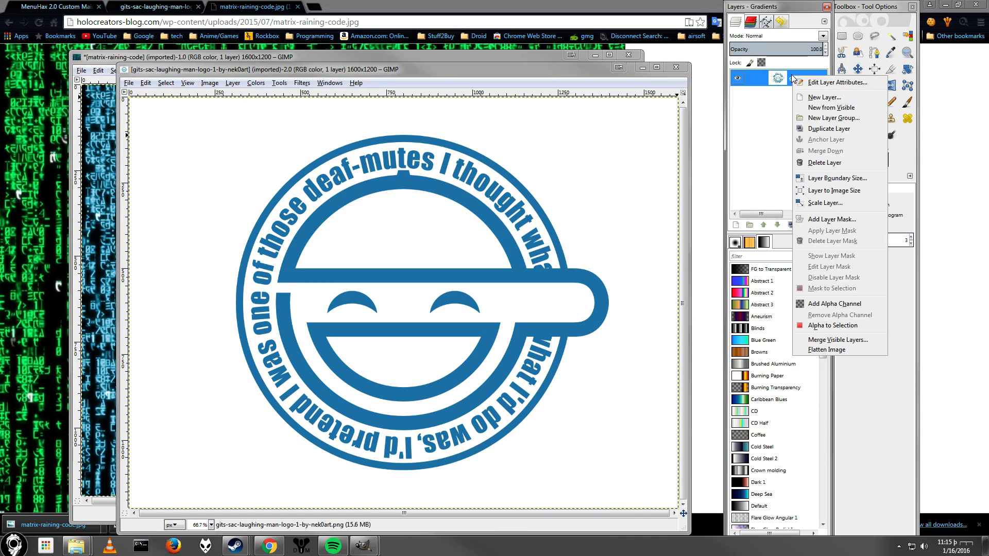
left_click(840, 305)
left_click(890, 38)
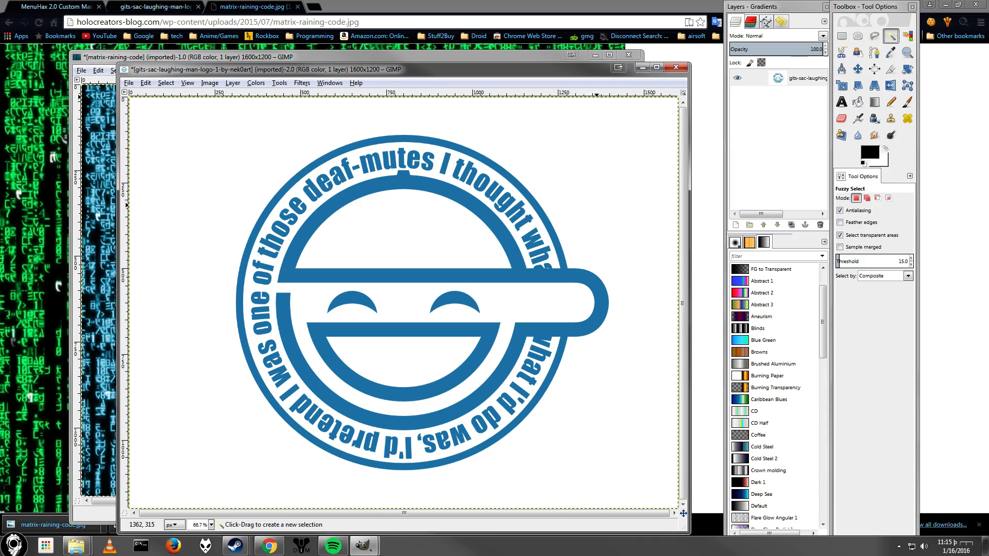
left_click(598, 208)
key("Delete")
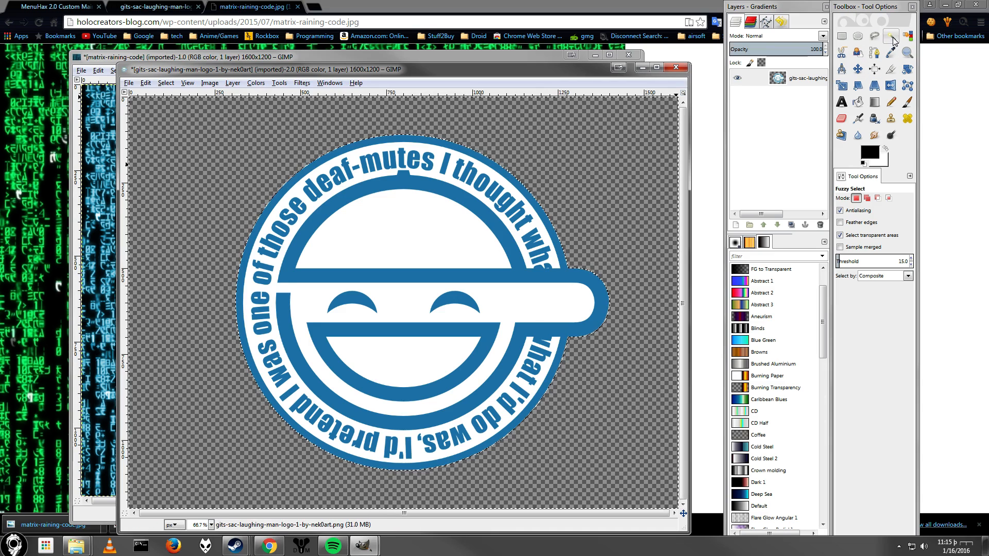
Select the logo and copy it to the clipboard.
left_click(893, 38)
left_click(619, 133)
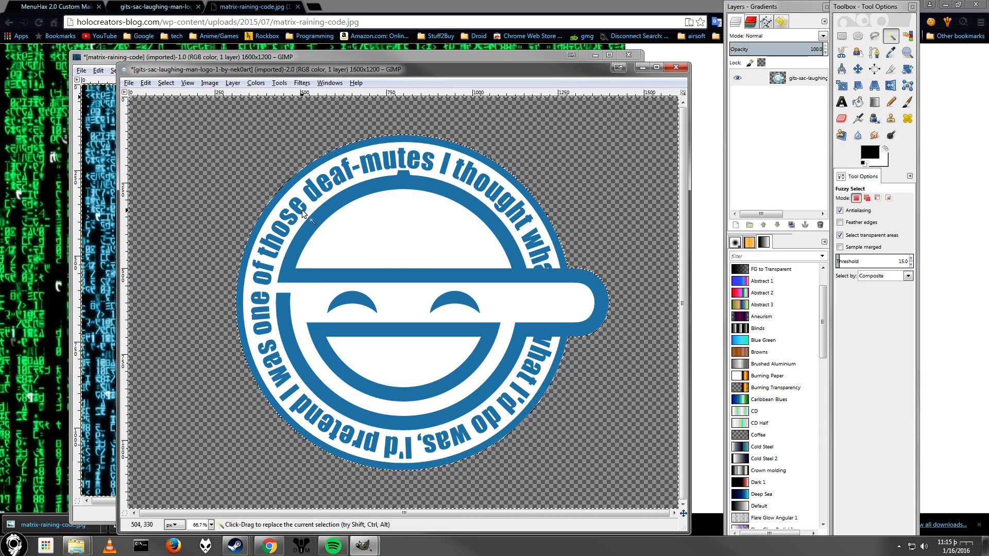
left_click(165, 82)
left_click(173, 96)
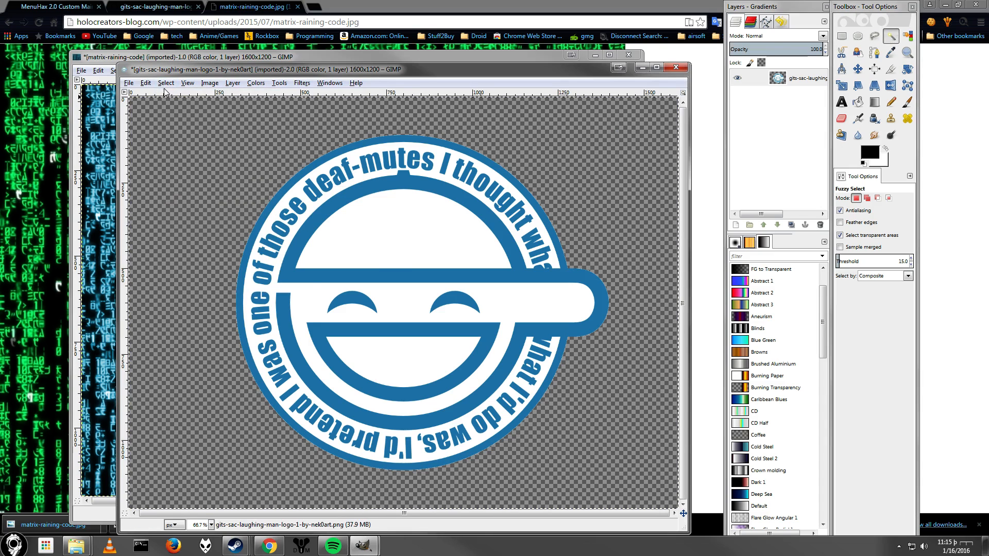
left_click(146, 83)
left_click(171, 162)
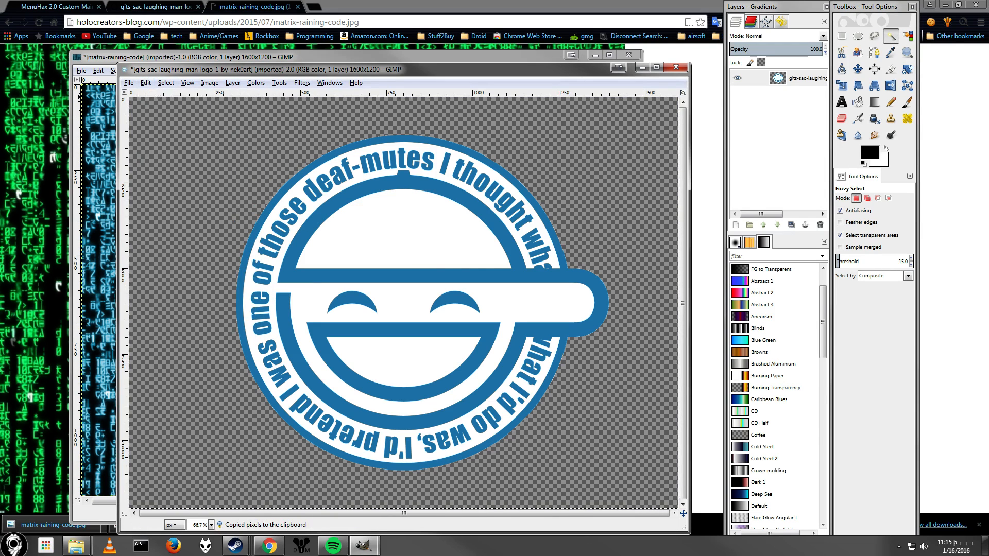
Paste the logo into the colorized matrix image.
left_click(142, 58)
left_click(98, 70)
left_click(118, 165)
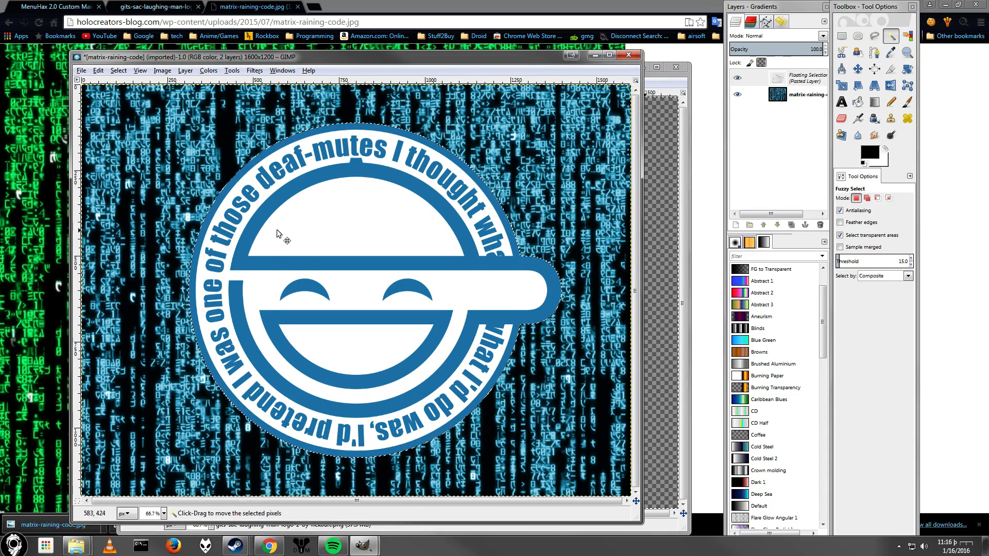
Scale the pasted logo down to about 1080 × 810 px with its aspect ratio kept locked.
left_click(841, 85)
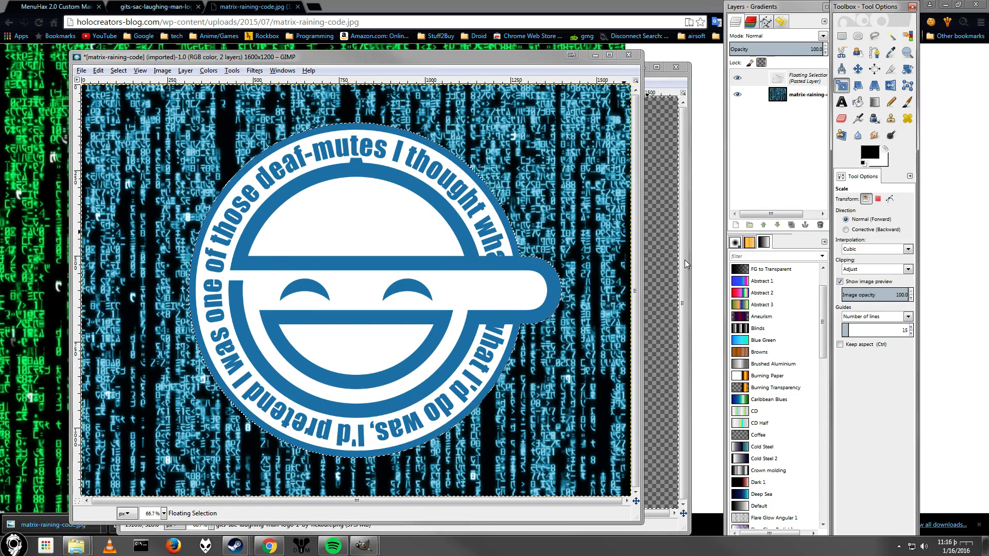
left_click(617, 422)
left_click_drag(622, 490, 508, 415)
left_click_drag(142, 143, 215, 219)
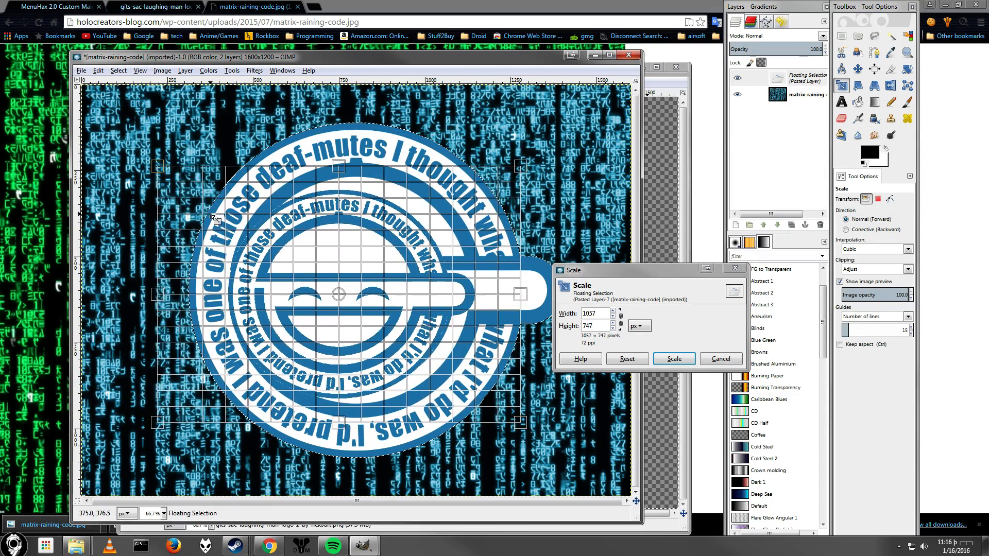
left_click(621, 319)
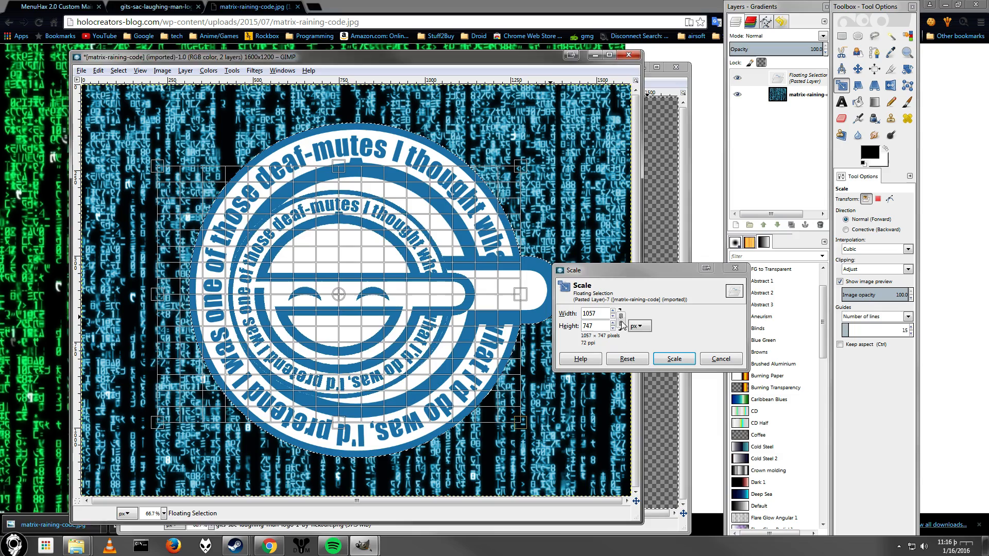
left_click(636, 357)
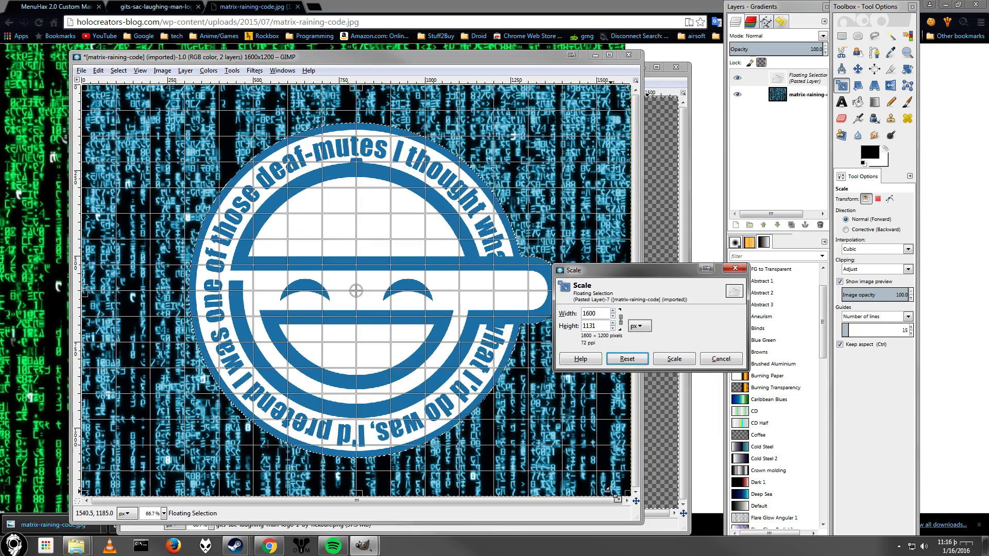
left_click_drag(613, 491, 509, 407)
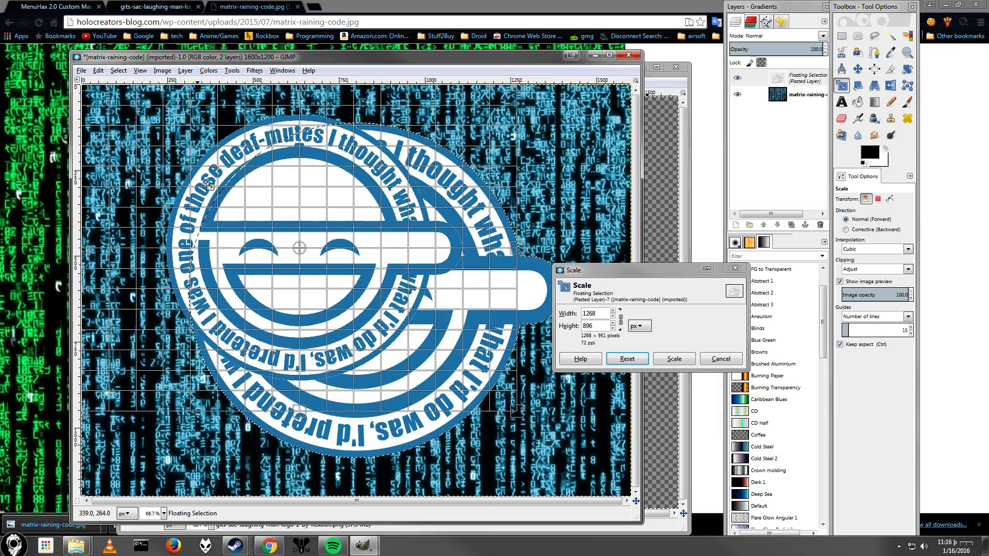
left_click_drag(208, 185, 276, 230)
left_click(671, 363)
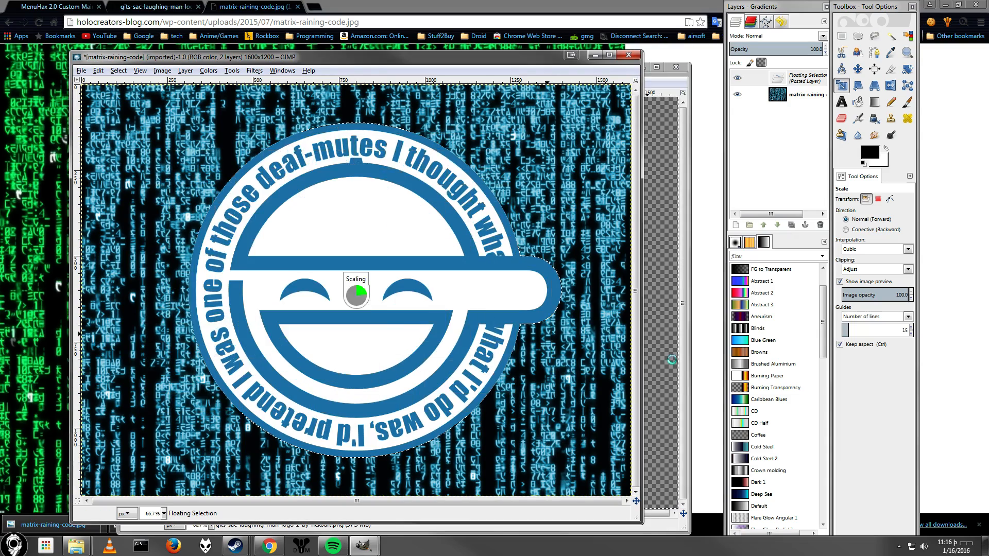
Nudge the scaled logo slightly toward the image centre, apply it, and turn the floating selection into a new layer.
left_click(340, 271)
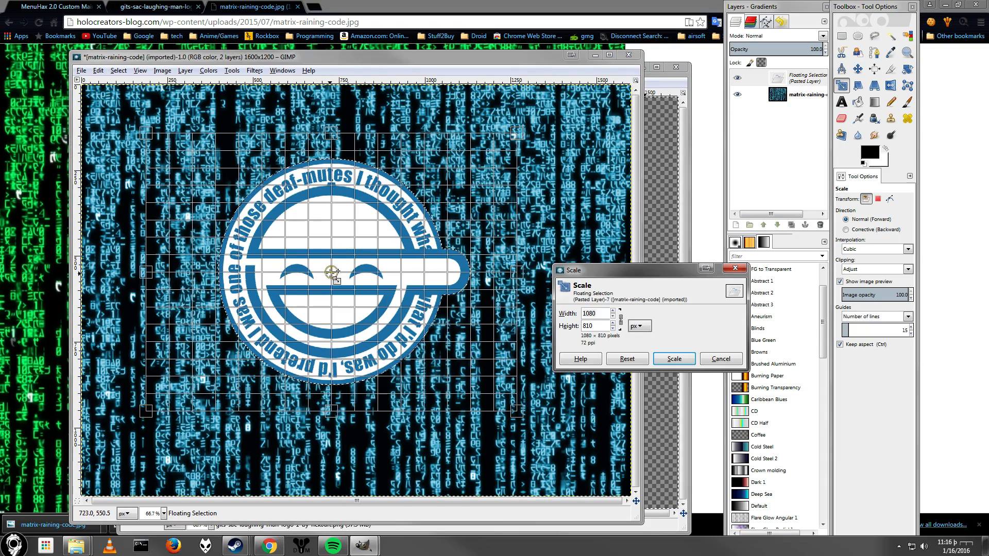
mouse_move(331, 272)
left_mouse_down()
mouse_move(350, 297)
mouse_move(344, 285)
left_mouse_up()
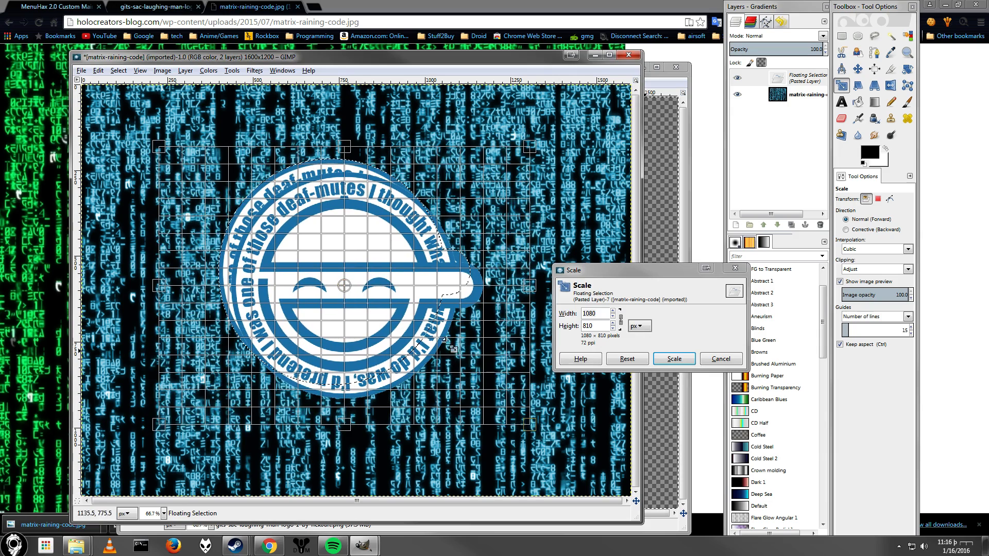
left_click(674, 359)
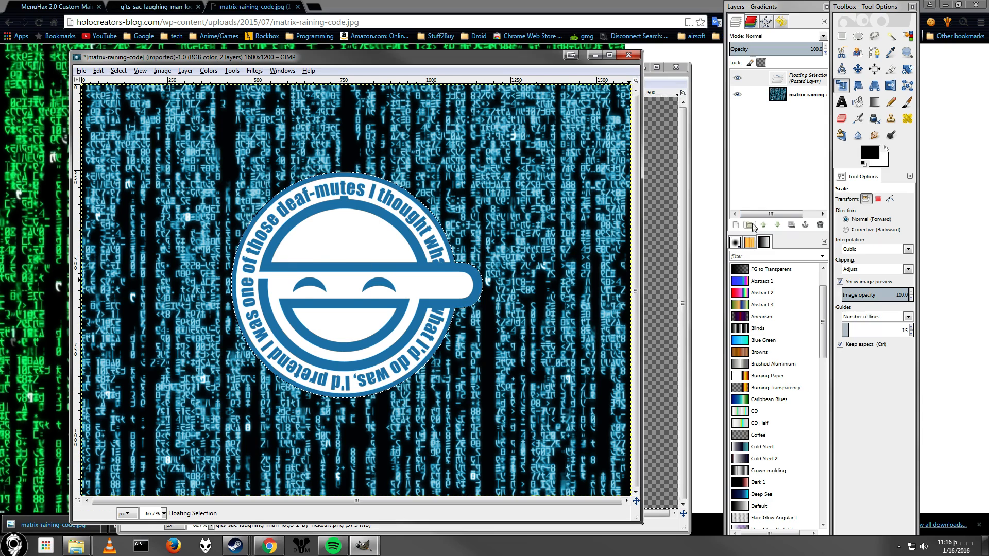
left_click(736, 225)
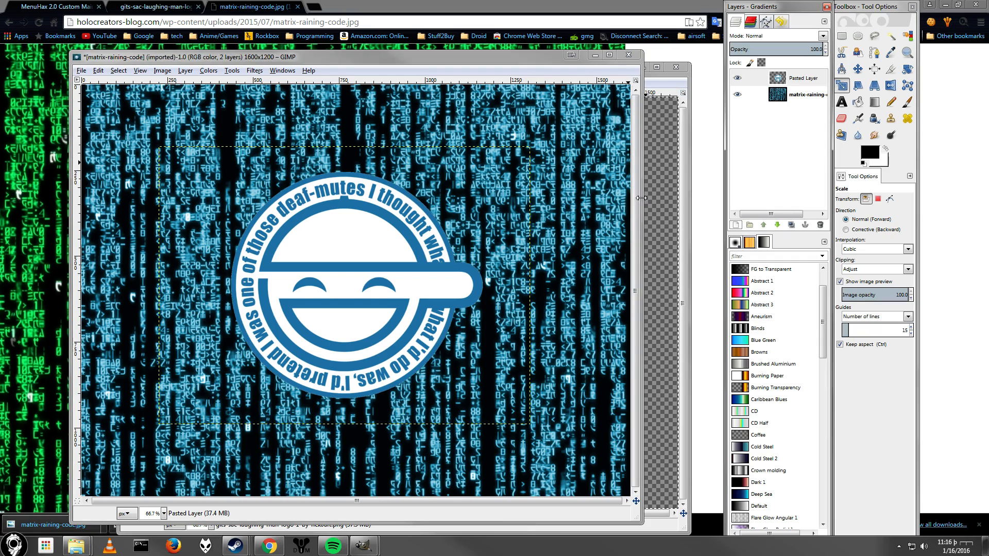
Select a rectangle of about 1129 × 732 px around the logo and add a new transparent layer.
left_click(843, 37)
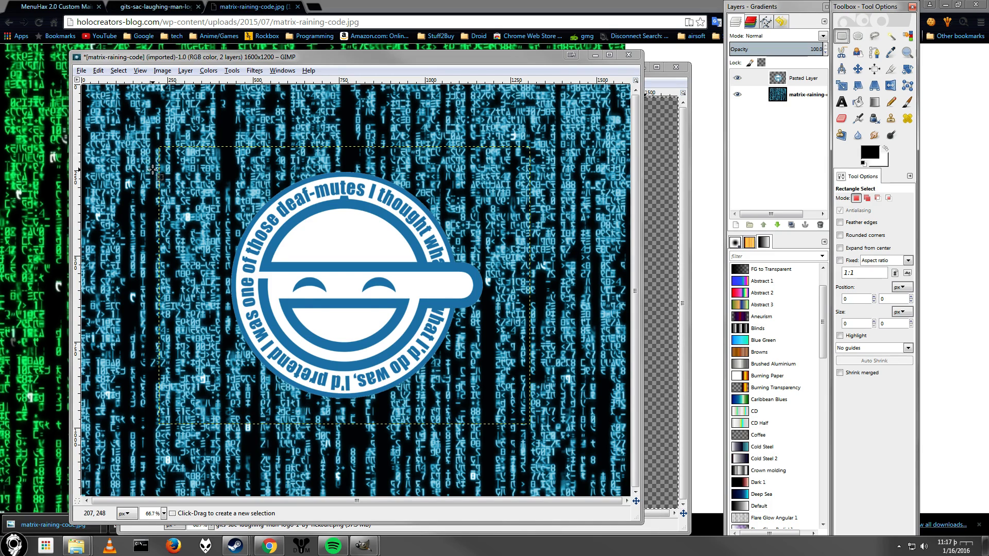
left_click_drag(150, 153, 534, 401)
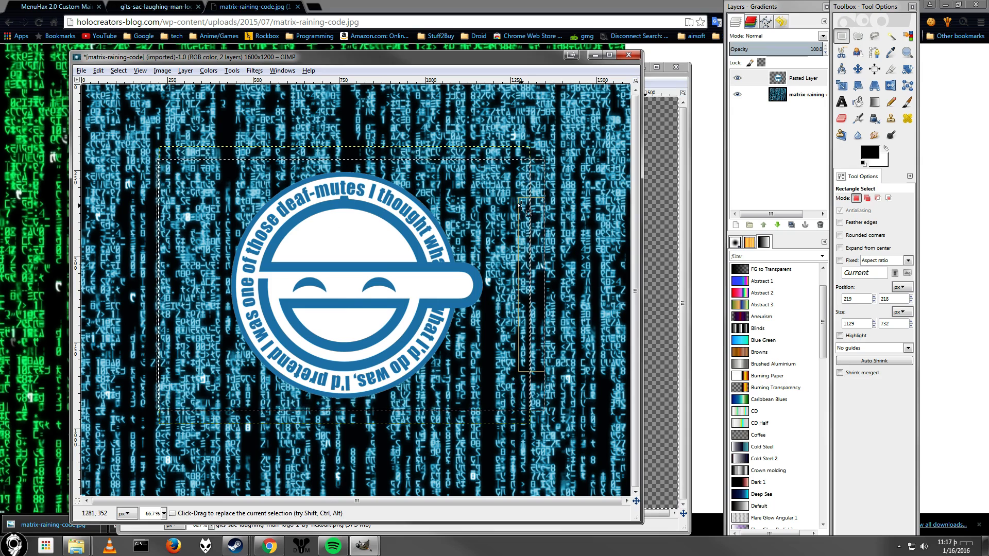
left_click(735, 225)
left_click(91, 176)
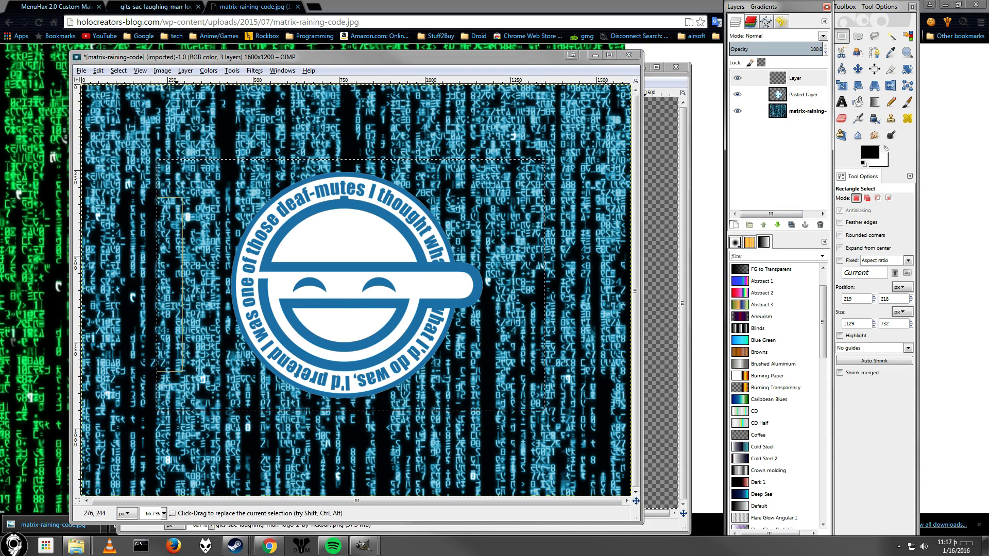
Invert the selection and fill the area outside the rectangle with black on the new layer.
left_click(119, 71)
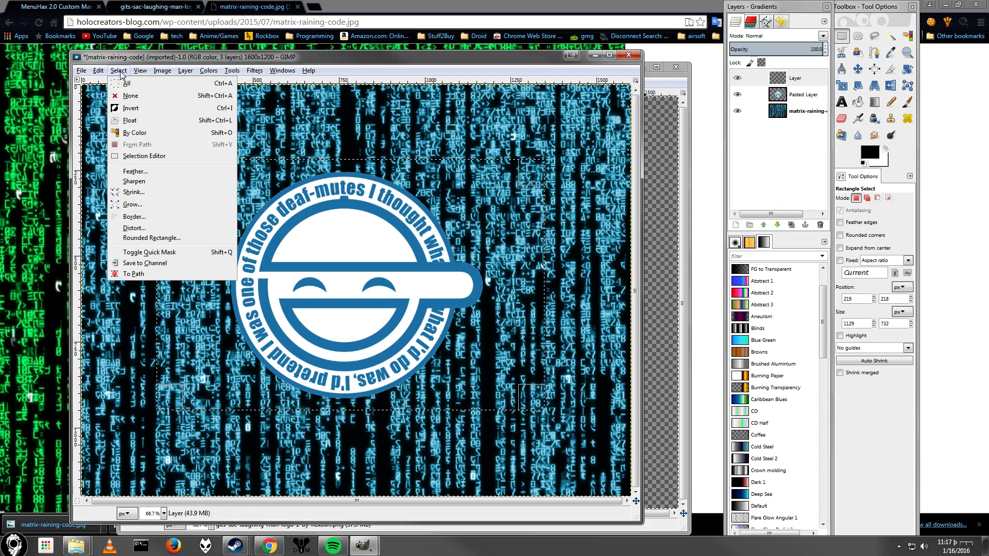
left_click(128, 107)
key("shift+b")
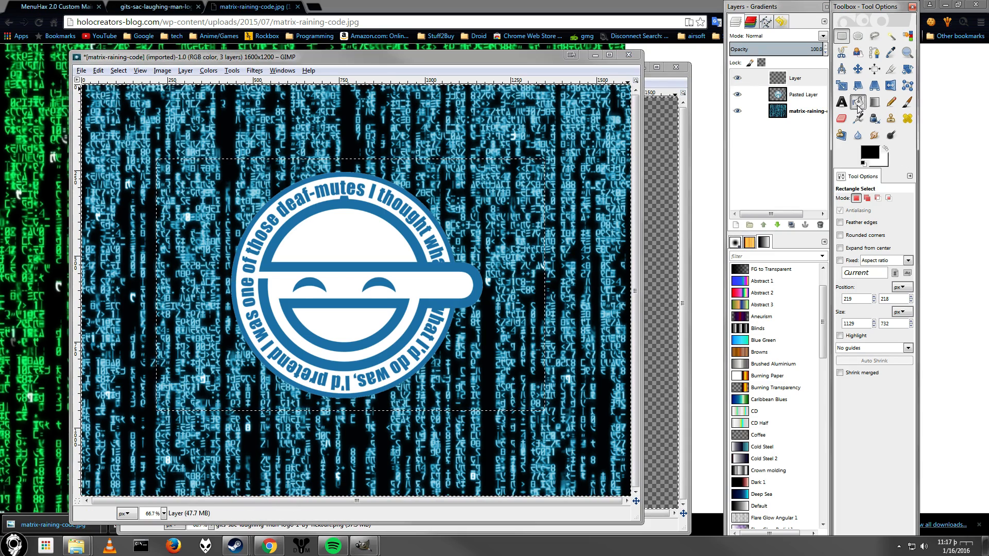
left_click(416, 115)
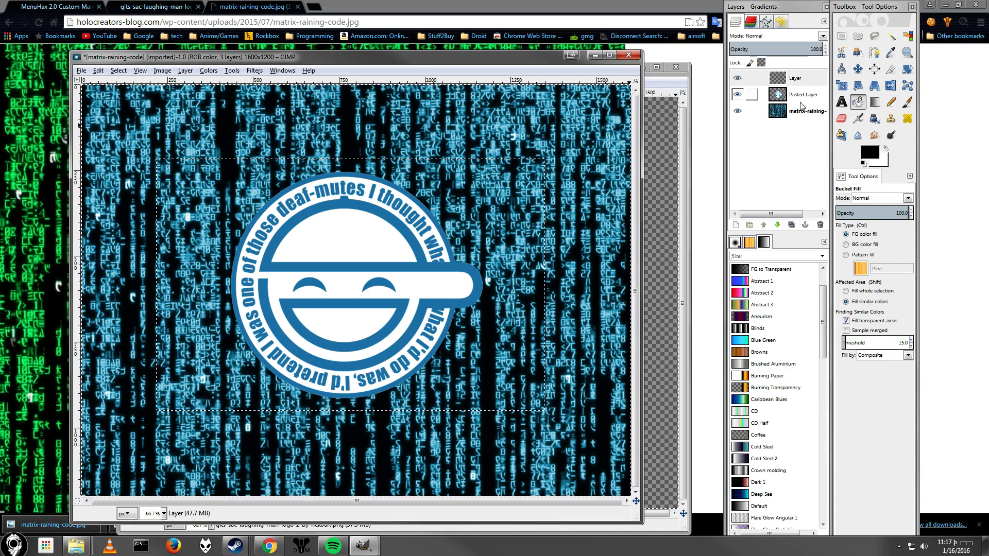
left_click(796, 79)
left_click(193, 87)
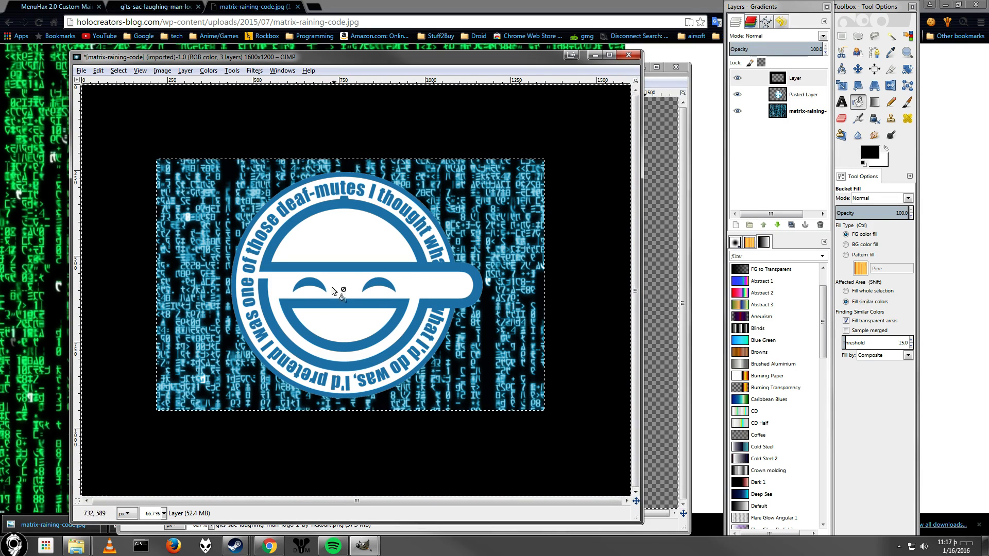
Draw a text box below the logo and set its text colour to white.
left_click(804, 94)
left_click(841, 102)
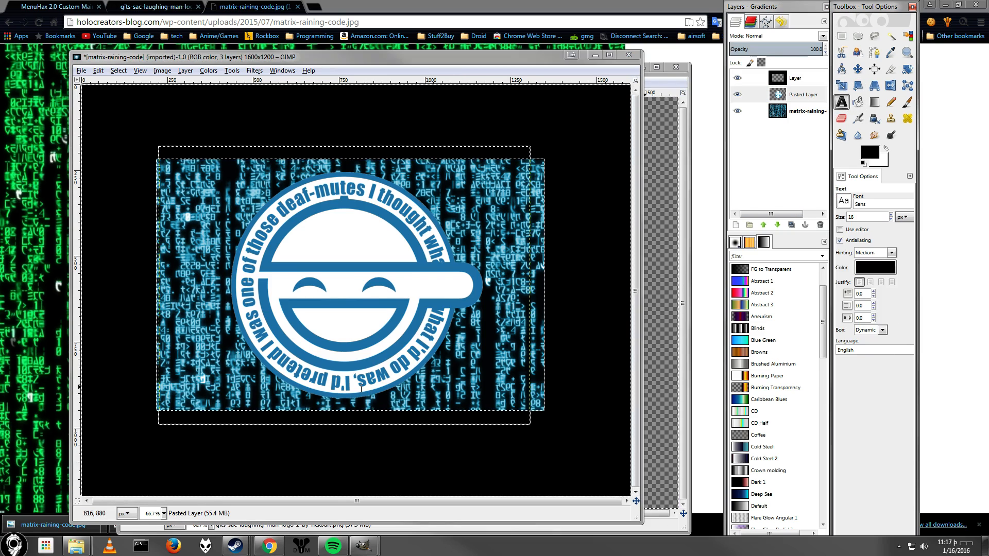
left_click_drag(381, 392, 523, 414)
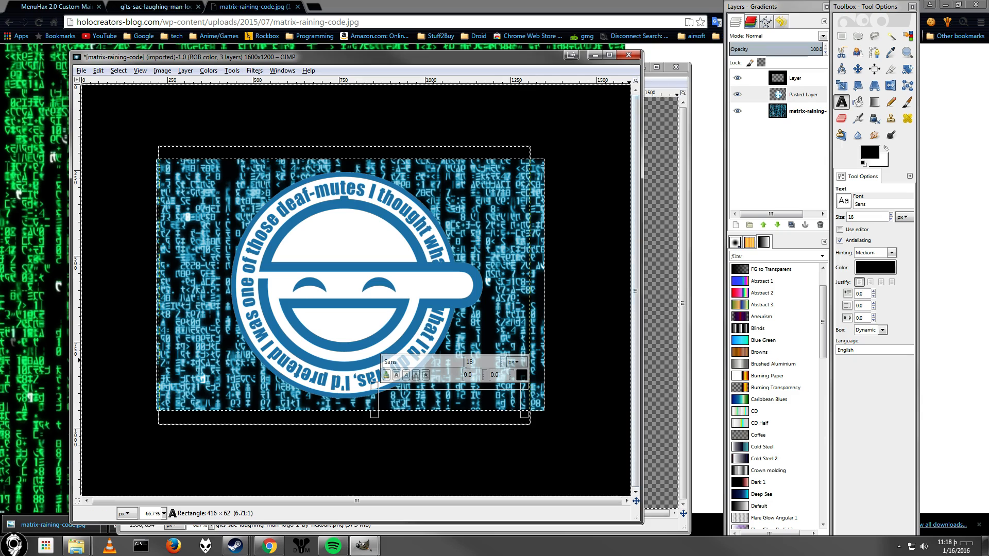
left_click(522, 376)
left_click(153, 148)
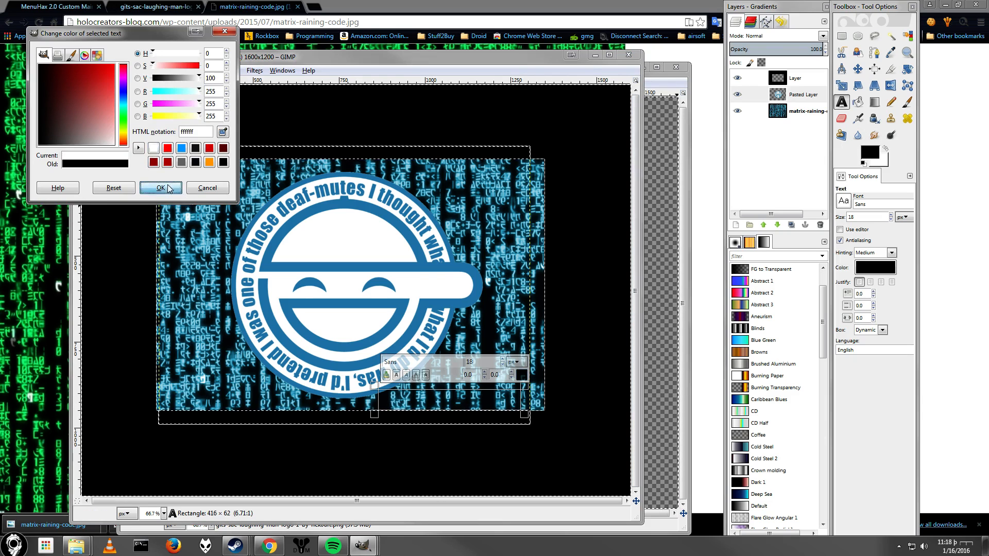
left_click(160, 187)
Enter the text Now Loading.... and set it to size 55, widening the text box.
type("No")
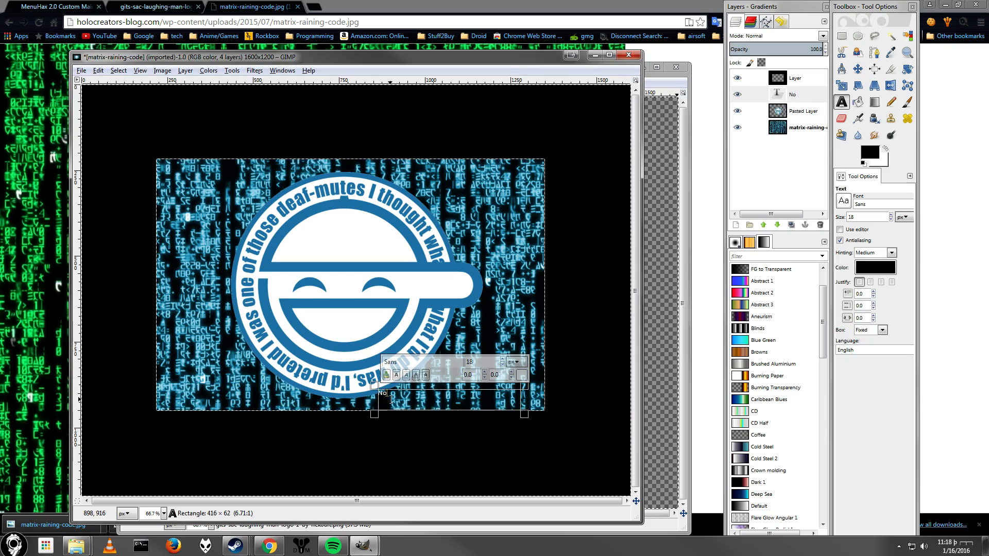
type("w Loading...")
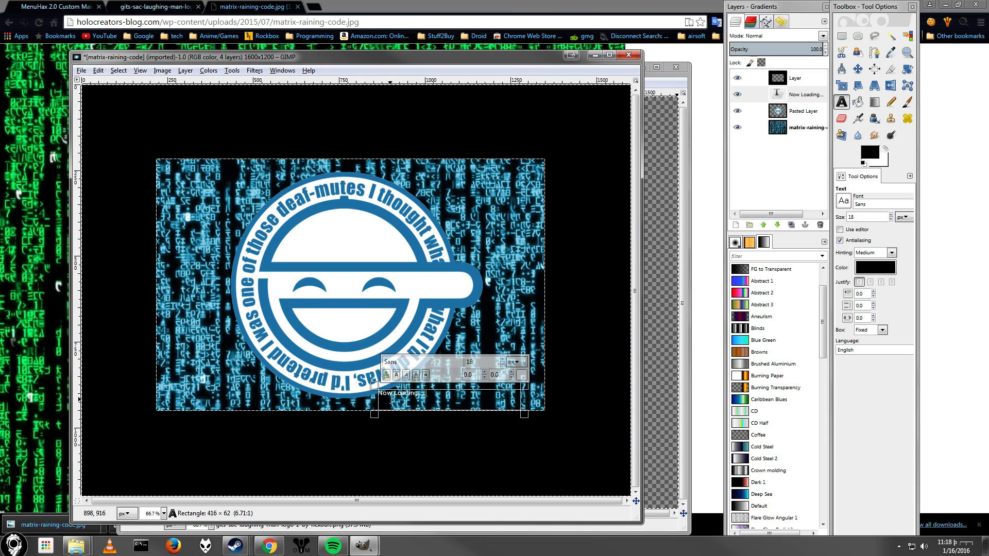
key("ctrl+a")
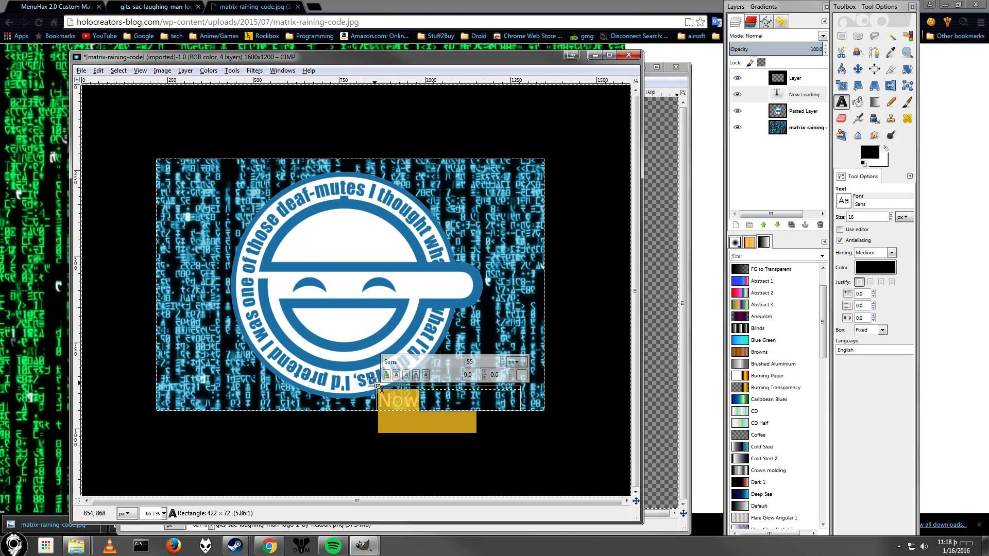
left_click_drag(377, 386, 376, 384)
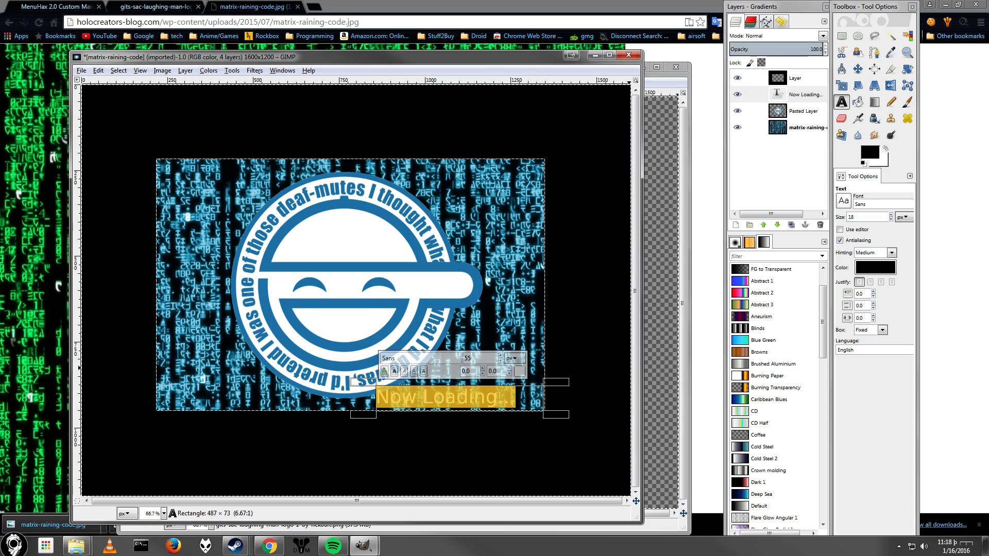
Set the Text tool's font option to Serif Bold Italic.
left_click(845, 201)
scroll(859, 274, "down", 5)
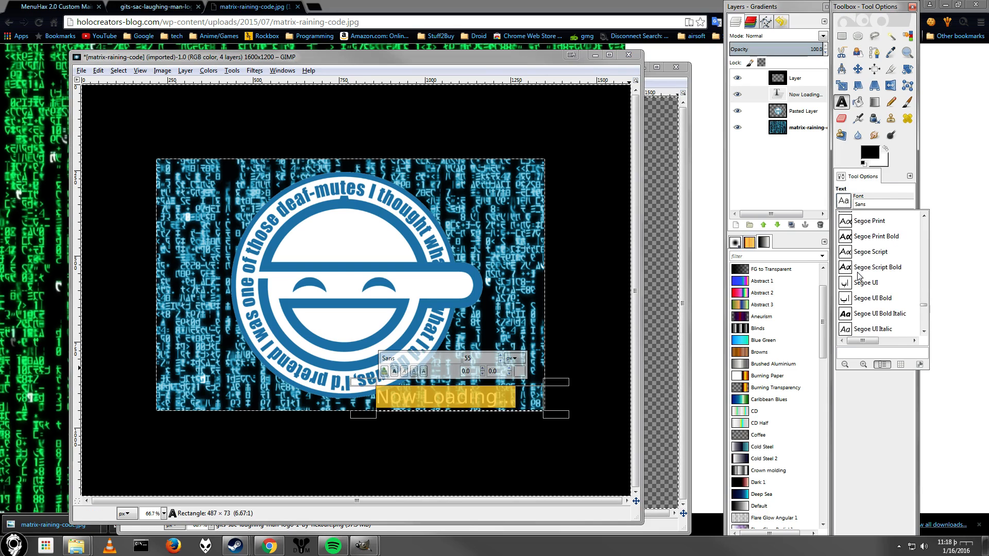
scroll(852, 325, "down", 1)
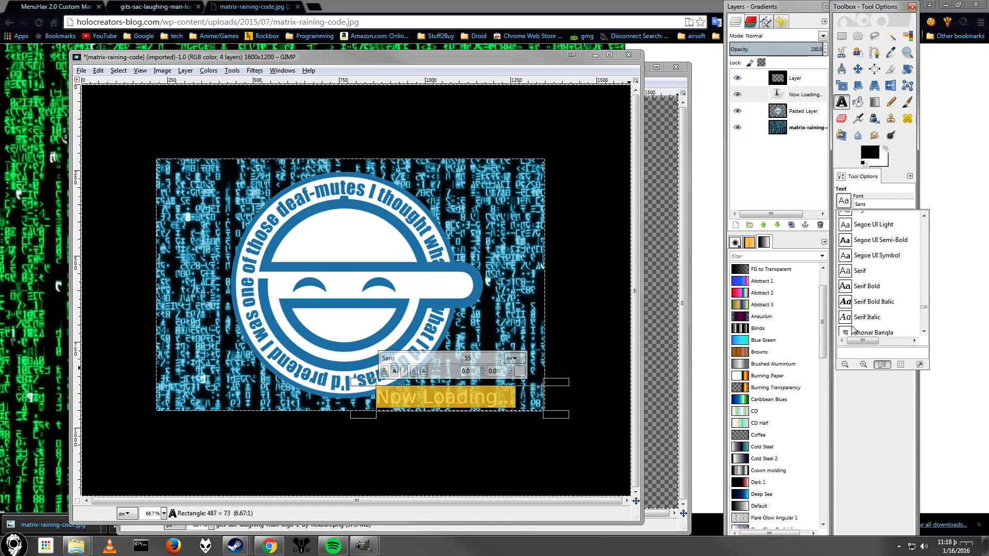
left_click(861, 304)
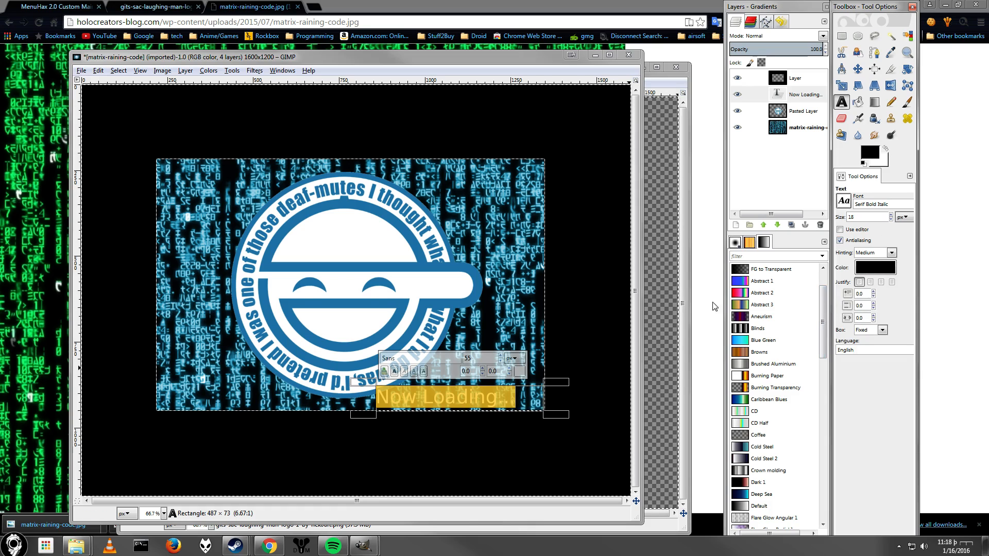
Apply the Serif Bold Italic font to the selected Now Loading text.
left_click(449, 360)
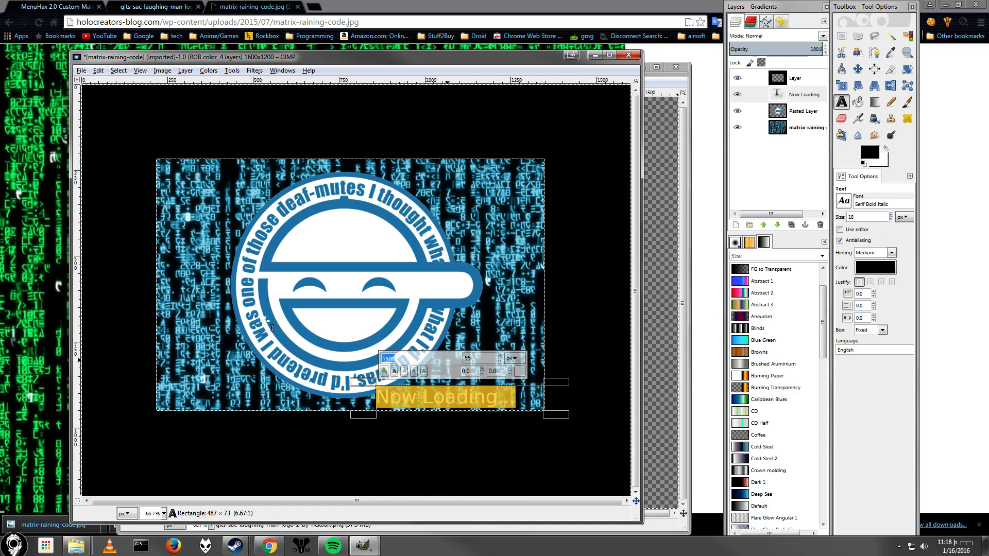
type("se")
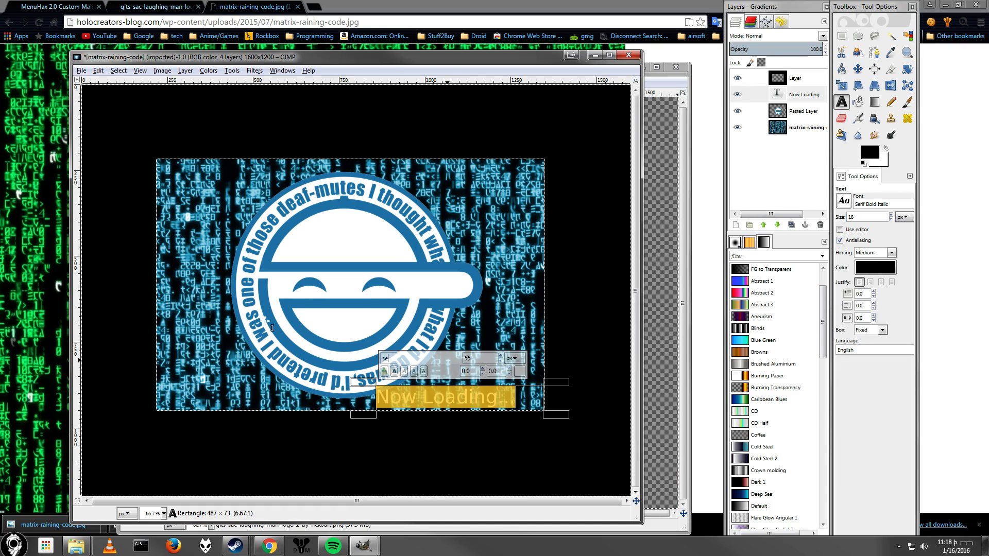
type("r")
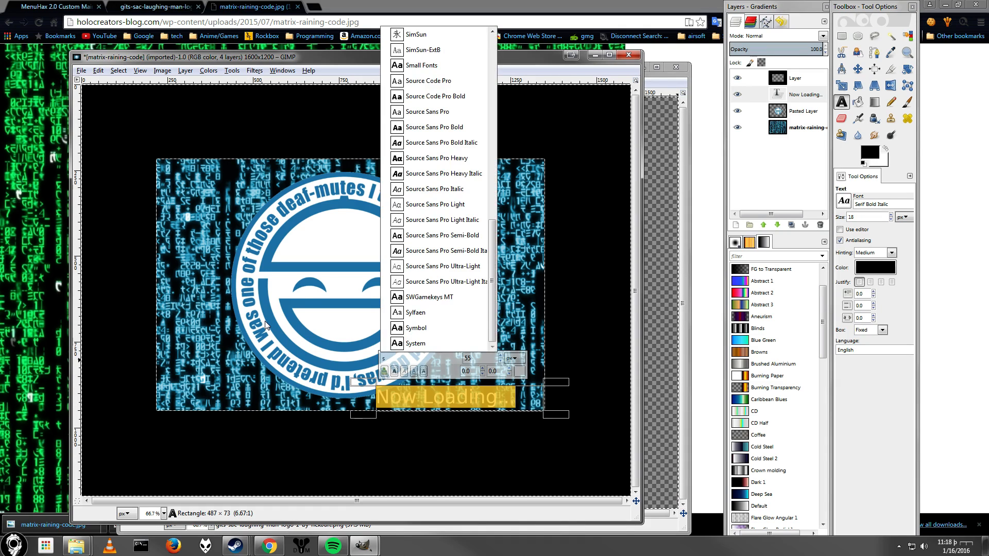
type("erif b")
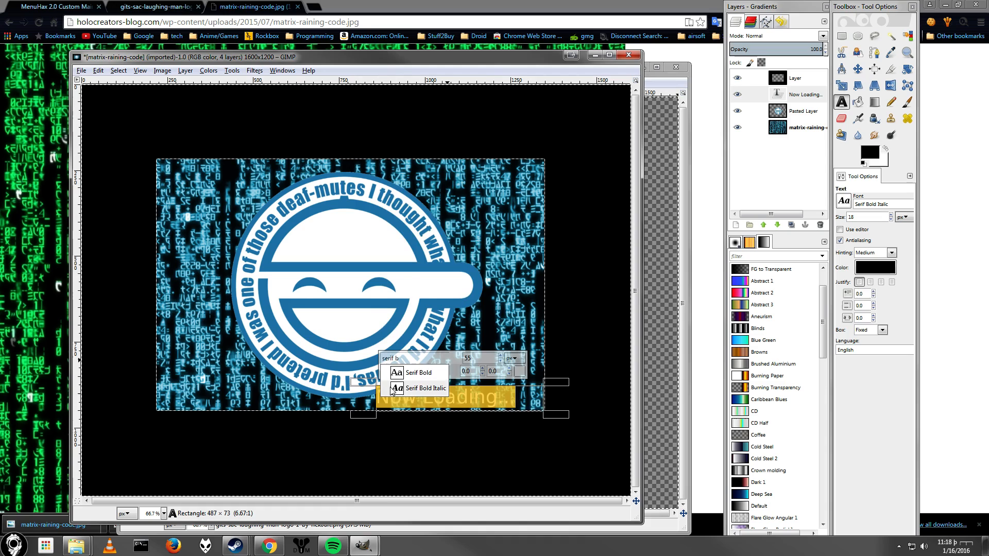
left_click(423, 387)
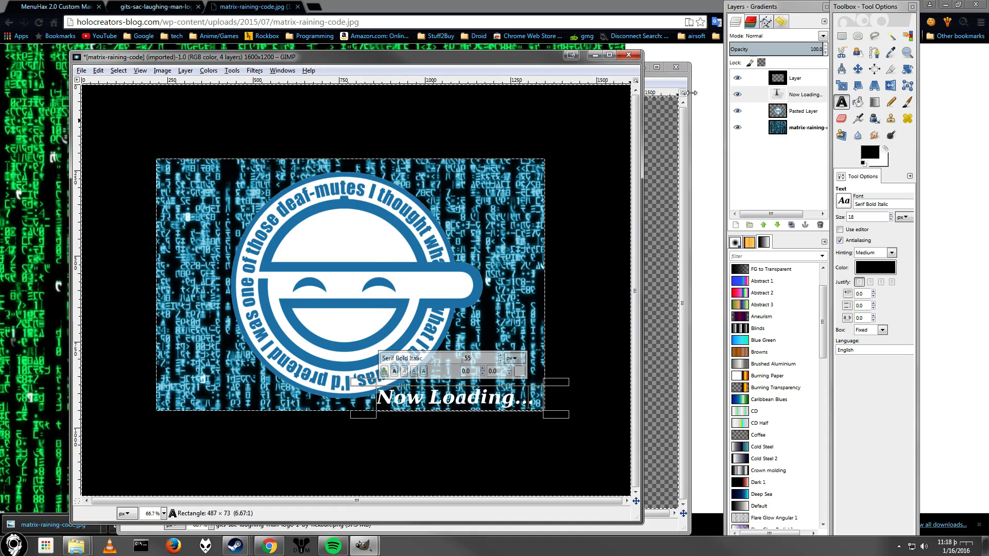
Discard the text layer's text information and resize that layer to the image size.
right_click(796, 98)
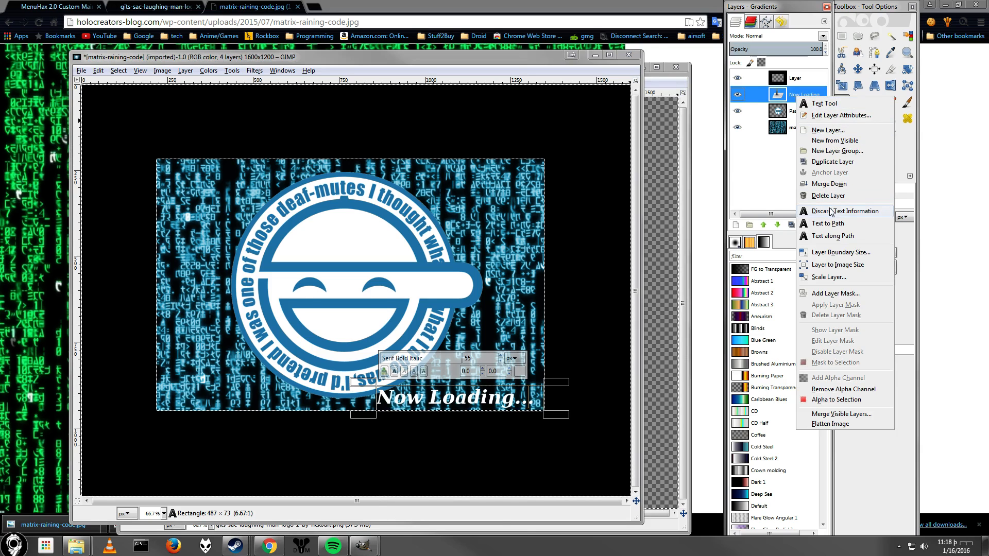
left_click(831, 211)
right_click(793, 97)
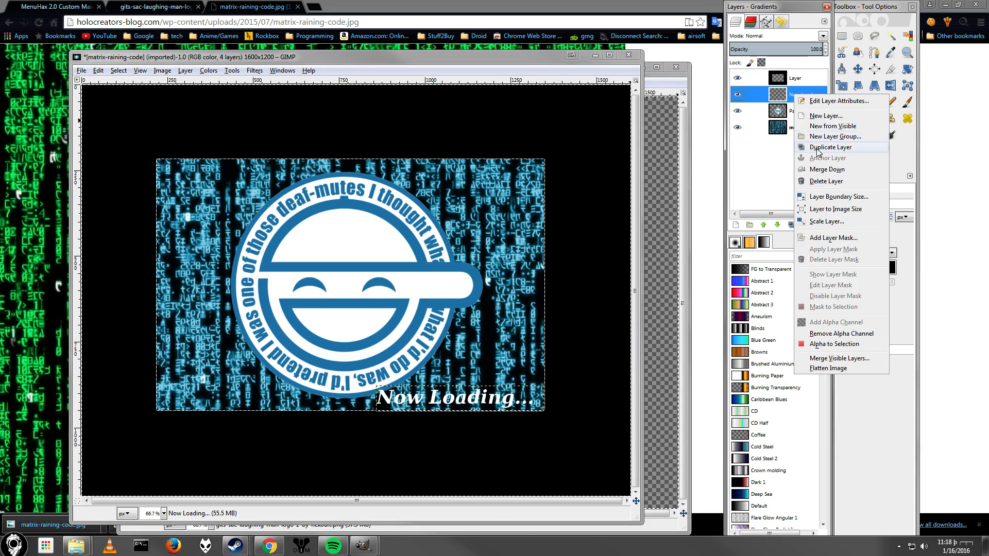
left_click(840, 211)
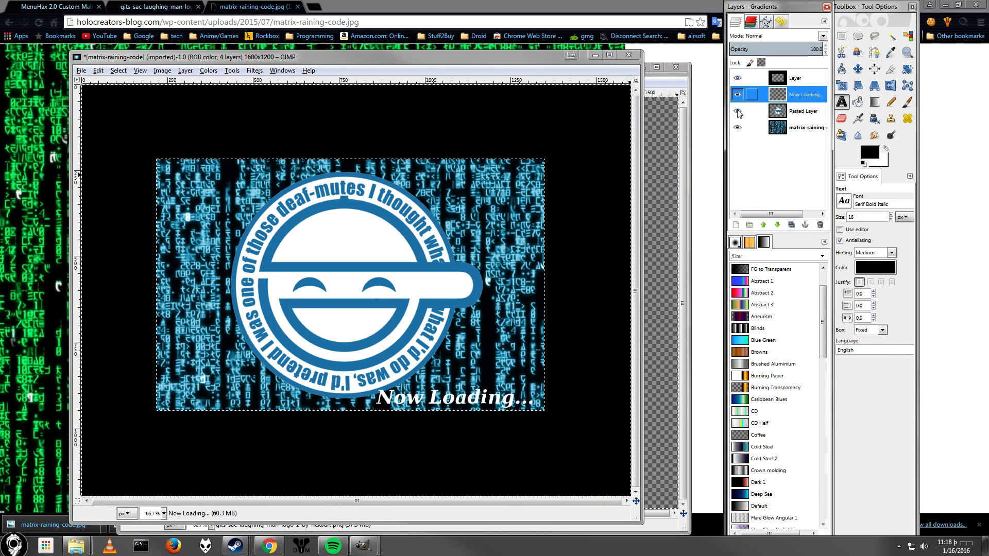
Fuzzy-select the Now Loading text and add a new transparent layer.
left_click(736, 225)
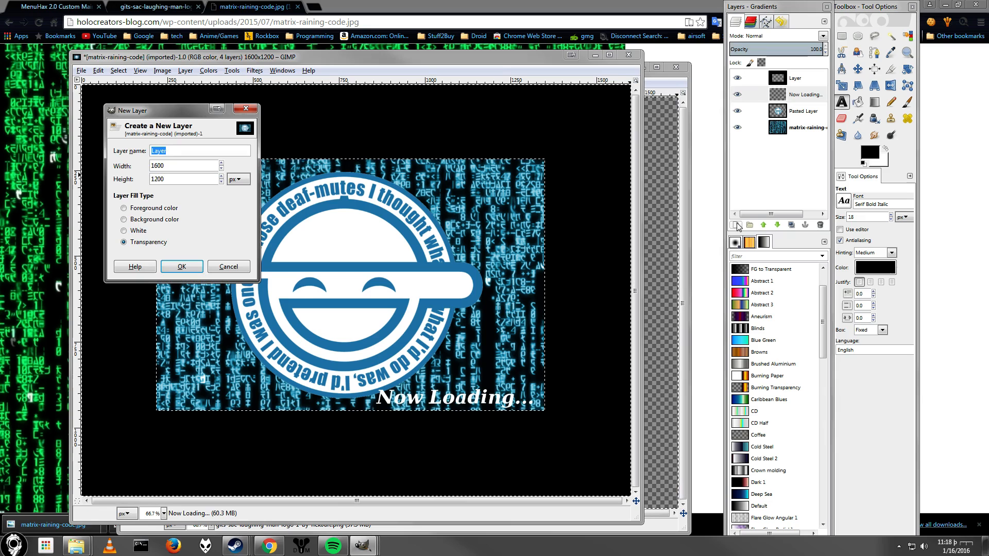
left_click(228, 267)
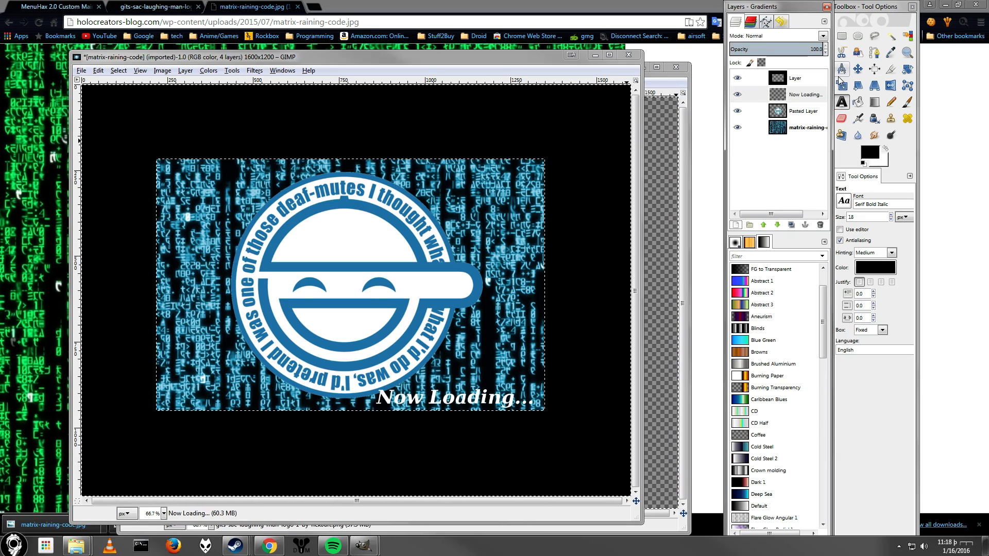
left_click(908, 35)
left_click(434, 402)
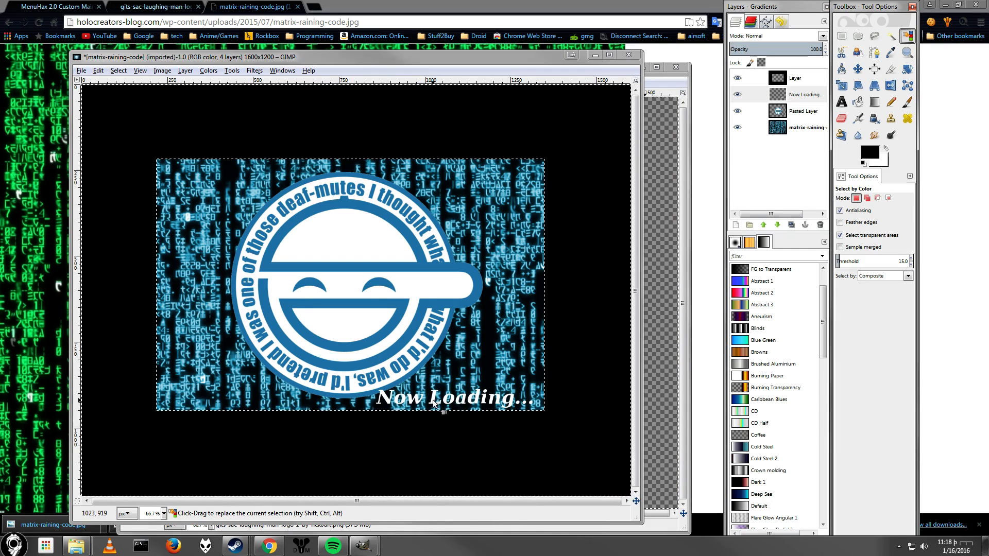
left_click(736, 225)
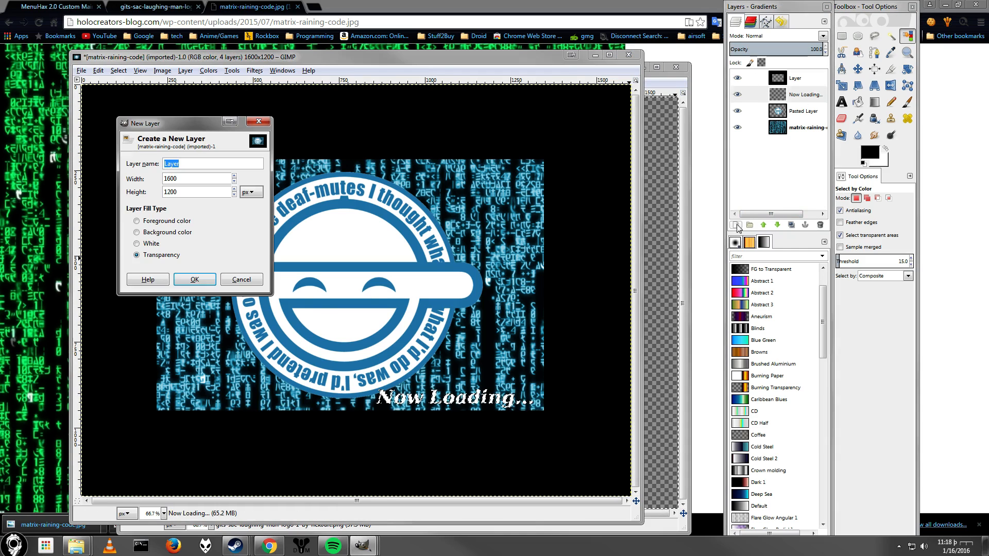
left_click(195, 279)
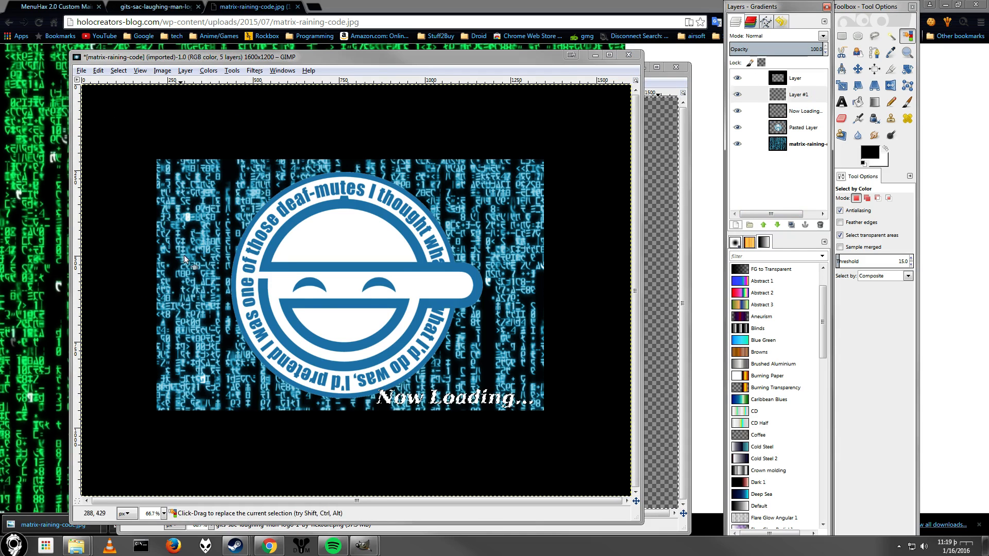
Grow the text selection by 10 px.
left_click(155, 73)
mouse_move(118, 71)
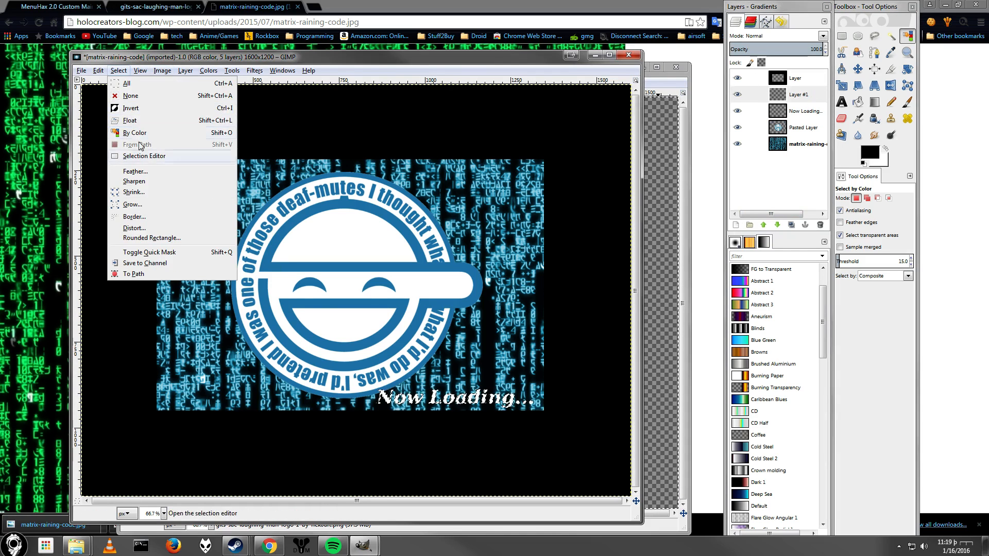
left_click(132, 204)
type("10")
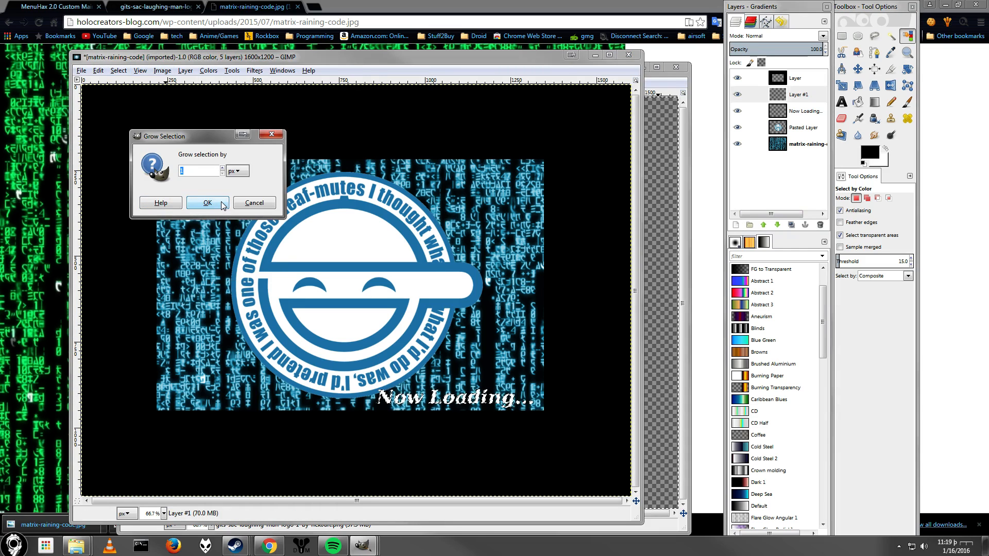
left_click(208, 203)
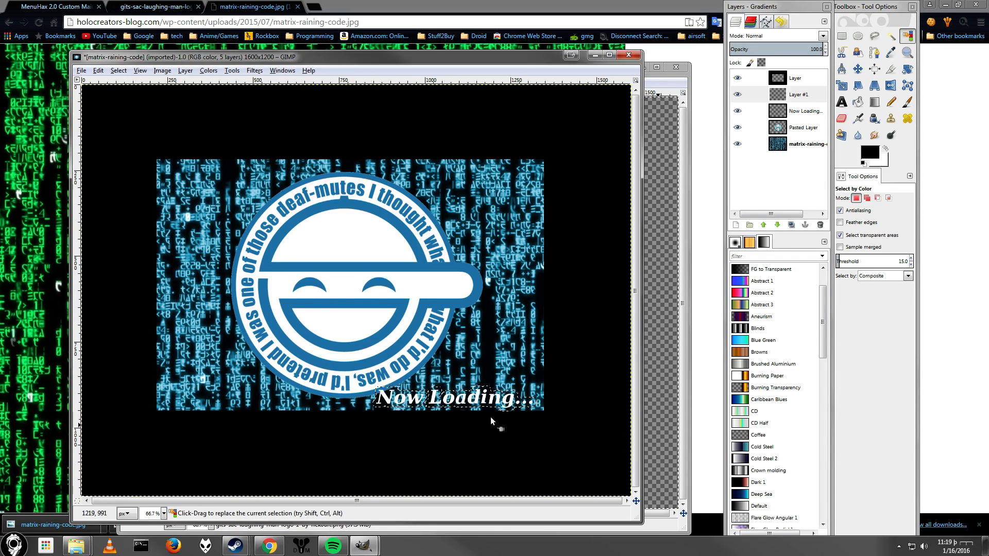
Fill the grown selection with black on the new layer using the Bucket Fill tool.
scroll(478, 402, "up", 2)
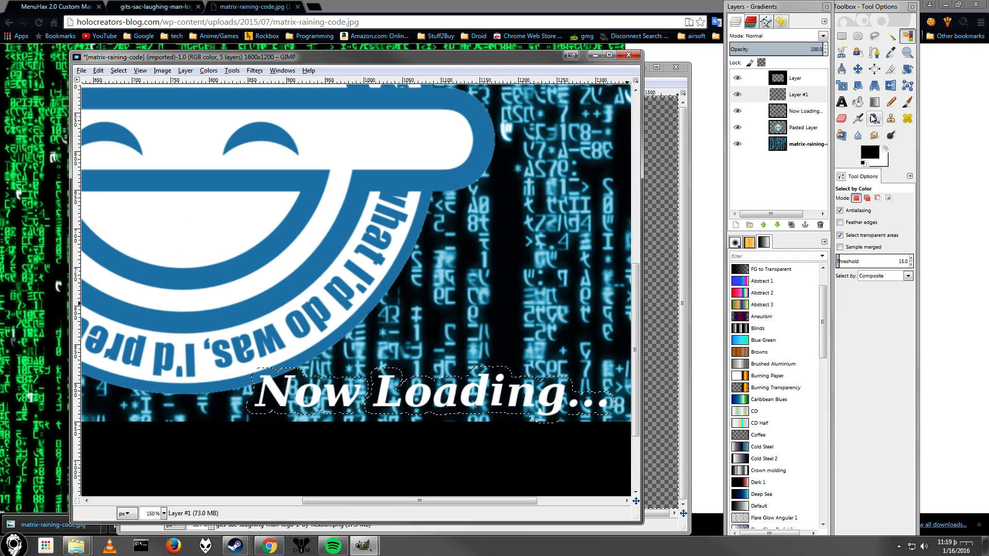
left_click(857, 102)
left_click(387, 390)
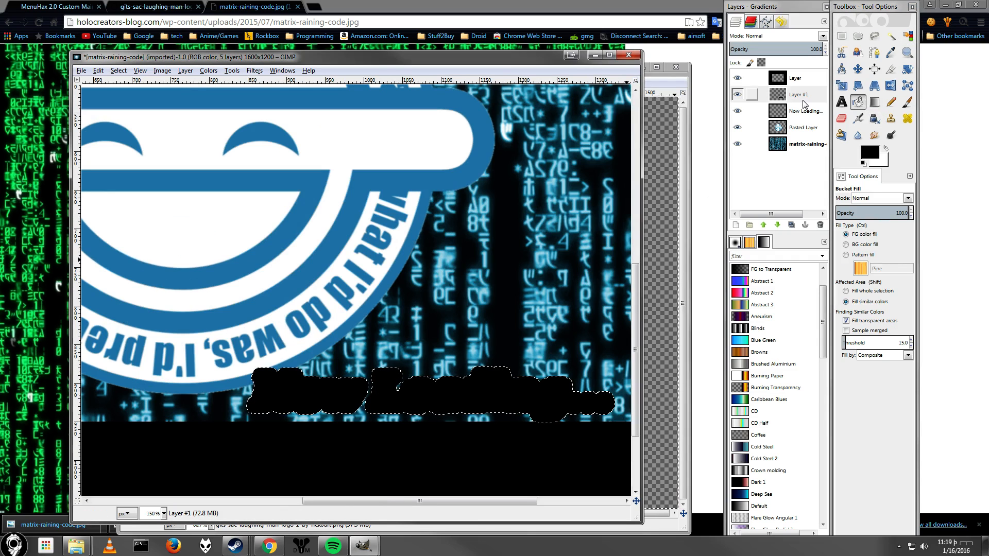
Move the black outline layer below the Now Loading text layer.
left_click_drag(801, 97, 801, 114)
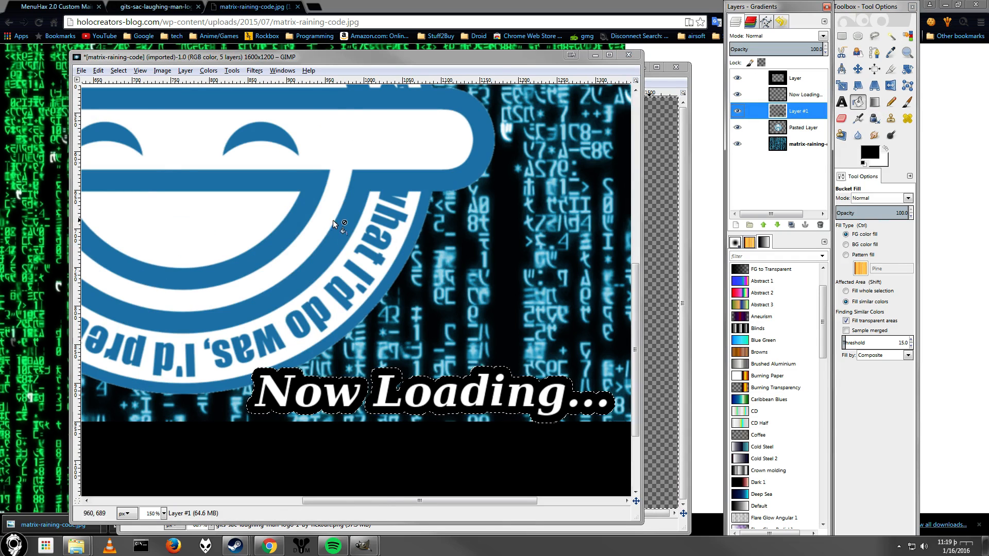
scroll(332, 222, "down", 1)
scroll(333, 225, "down", 3)
scroll(335, 224, "up", 2)
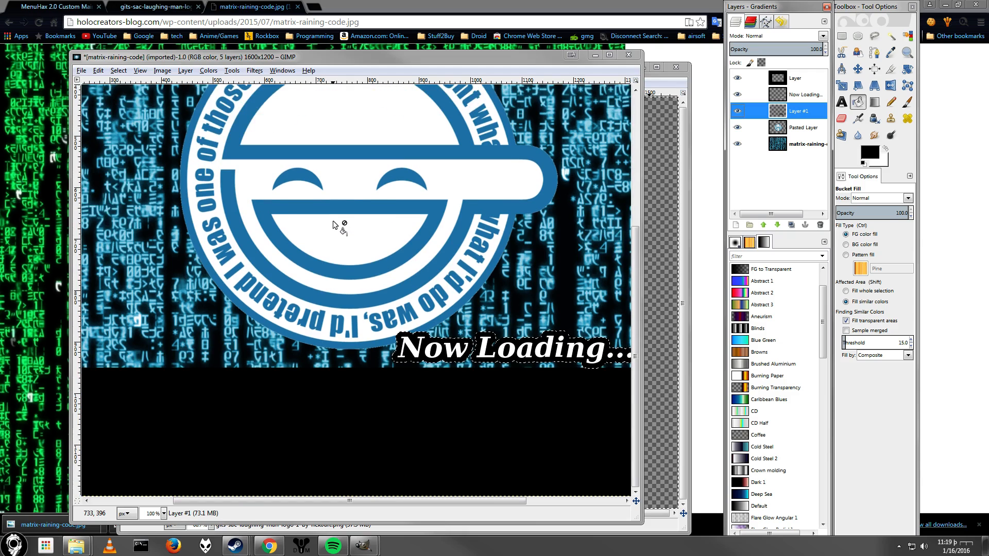
scroll(336, 221, "down", 2)
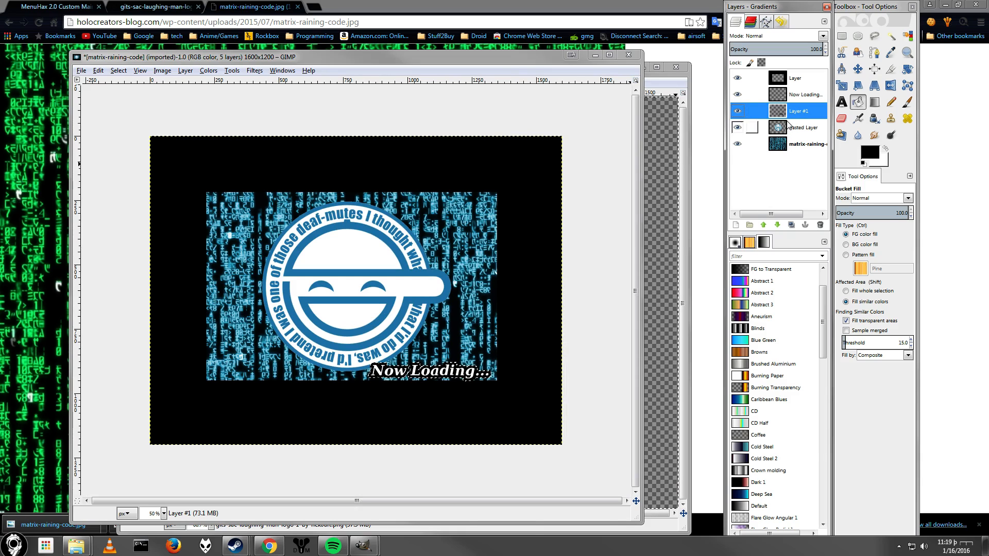
Move the pasted logo layer above the Now Loading text layer.
left_click_drag(786, 133, 794, 95)
scroll(428, 314, "up", 1)
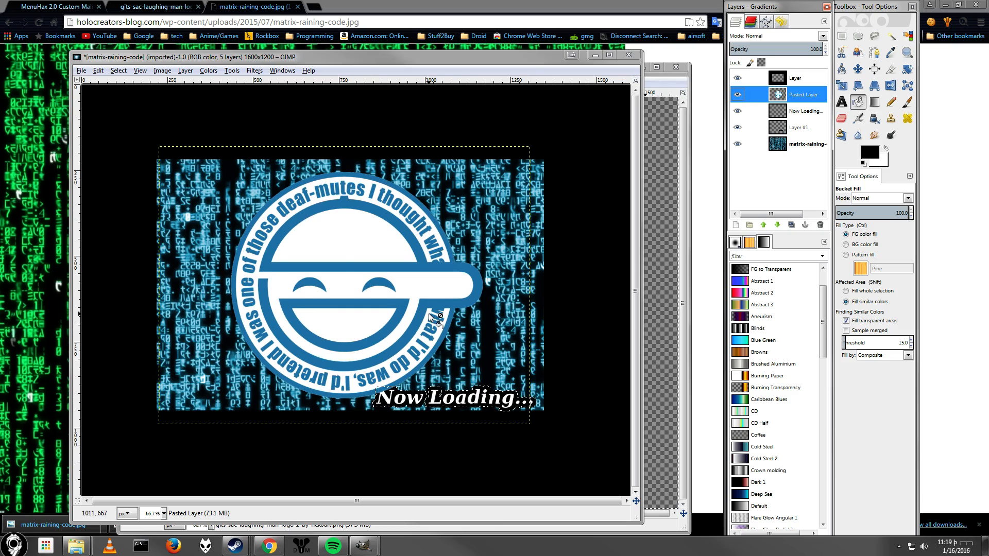
scroll(428, 314, "up", 1)
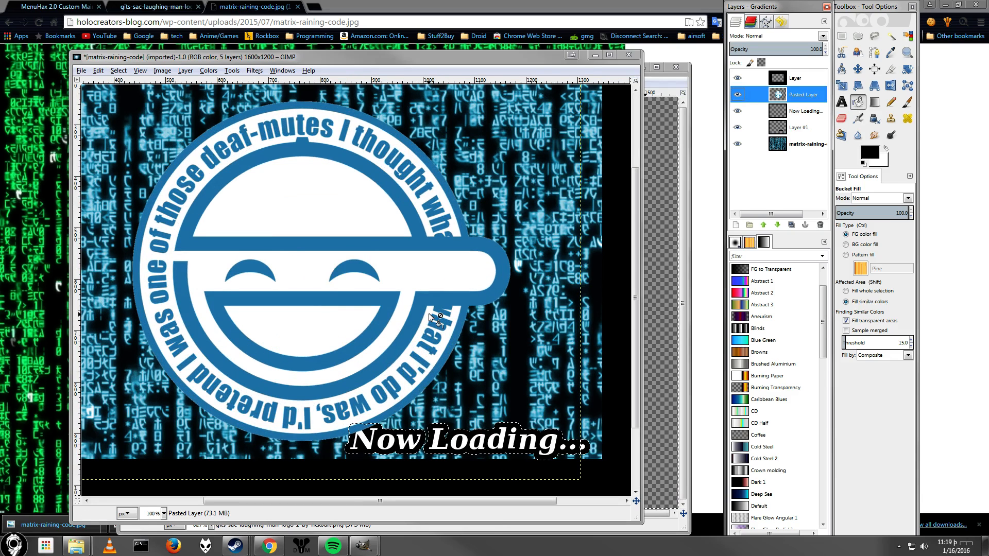
Merge the Now Loading text layer down onto its black outline layer.
left_click(804, 112)
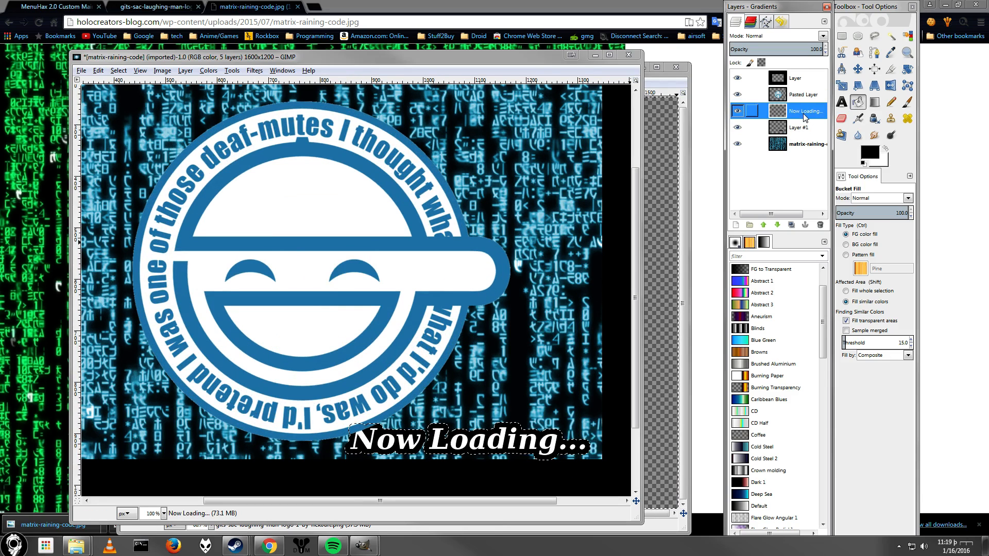
right_click(788, 109)
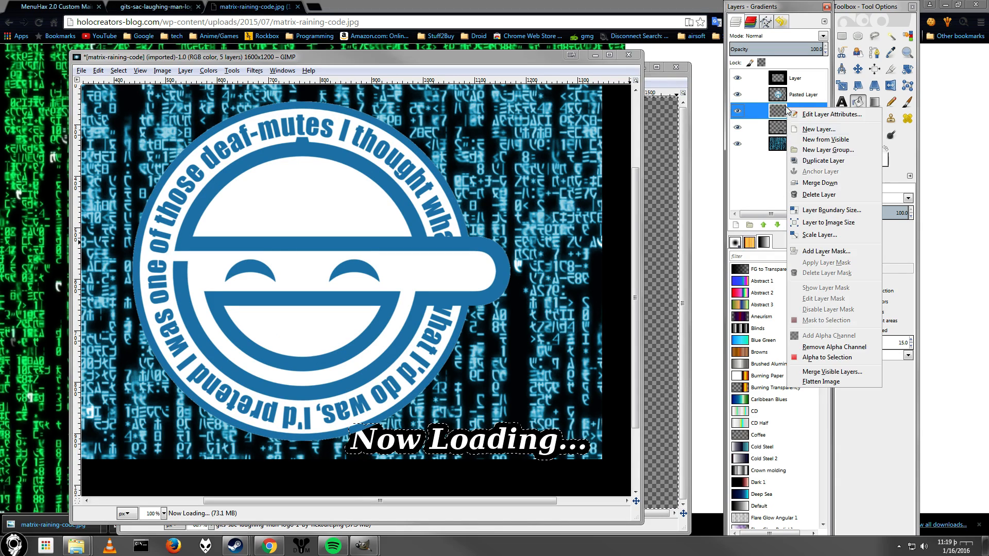
left_click(829, 184)
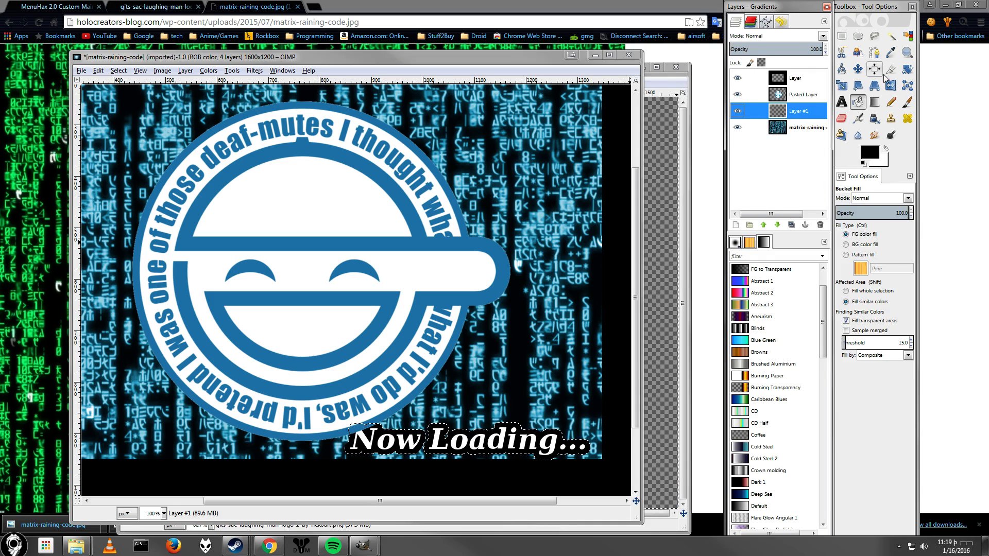
Cut the outlined Now Loading text, paste it back nudged slightly right, and anchor it.
left_click(841, 36)
left_click_drag(311, 356, 600, 470)
key("ctrl+x")
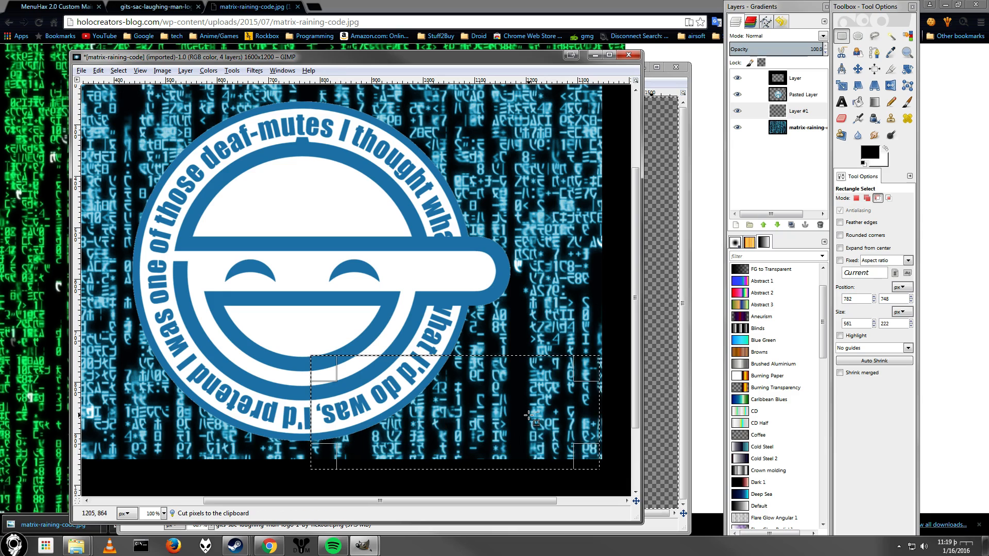
key("ctrl+v")
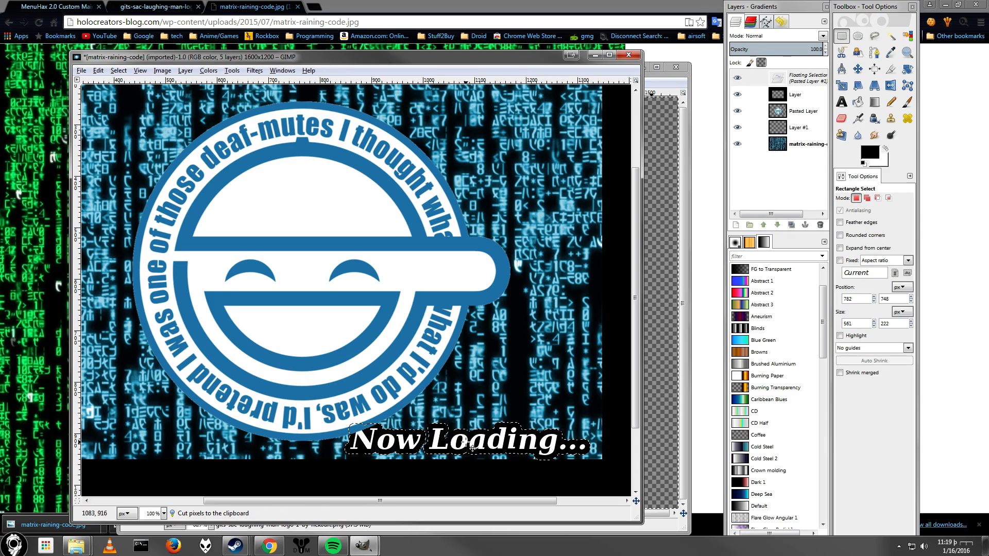
left_click_drag(472, 448, 478, 448)
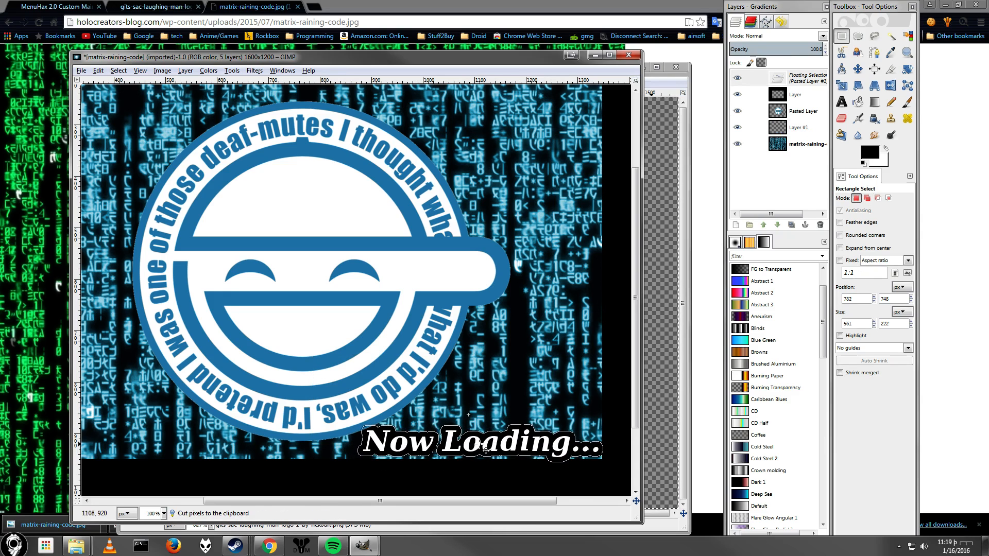
left_click(558, 385)
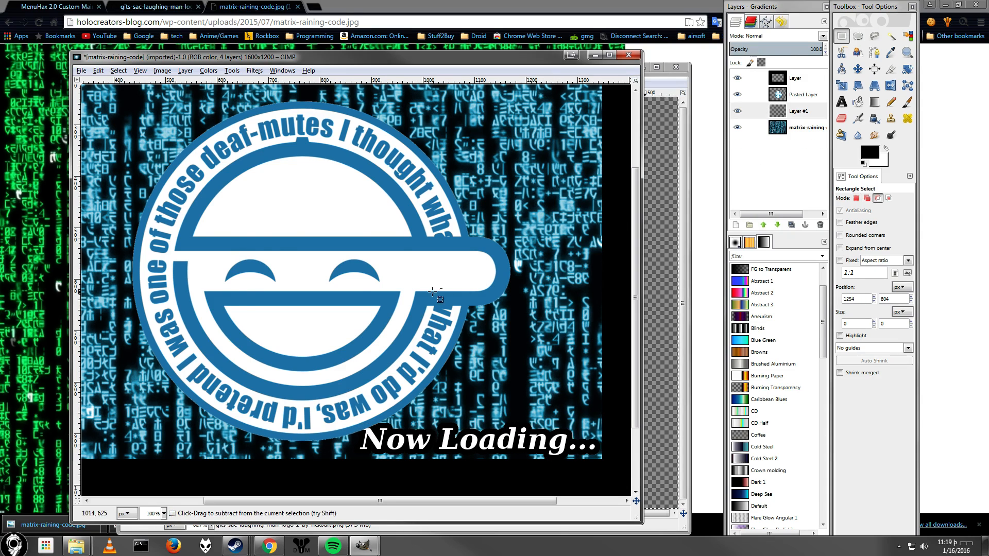
Make the black frame layer active and fuzzy-select its black area.
scroll(426, 292, "down", 1)
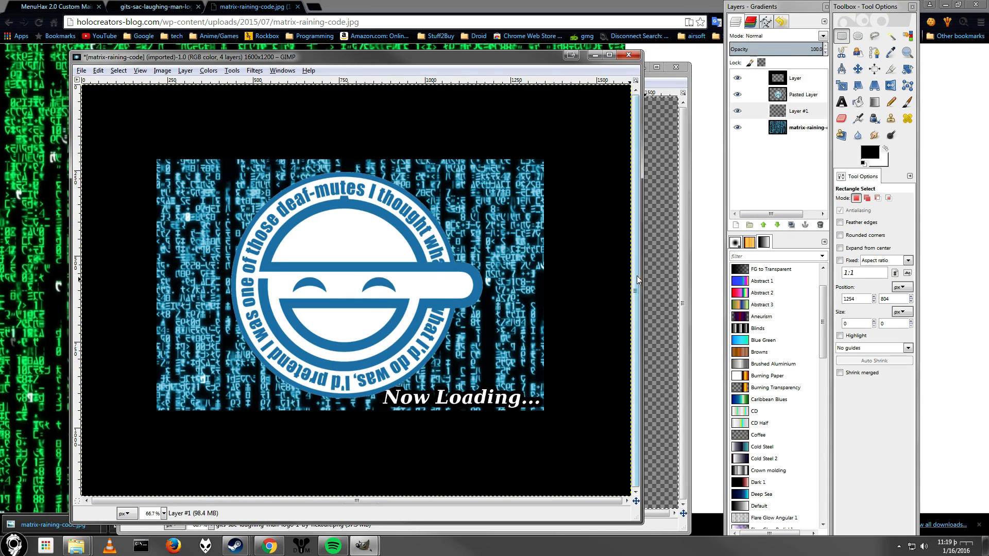
left_click(779, 129)
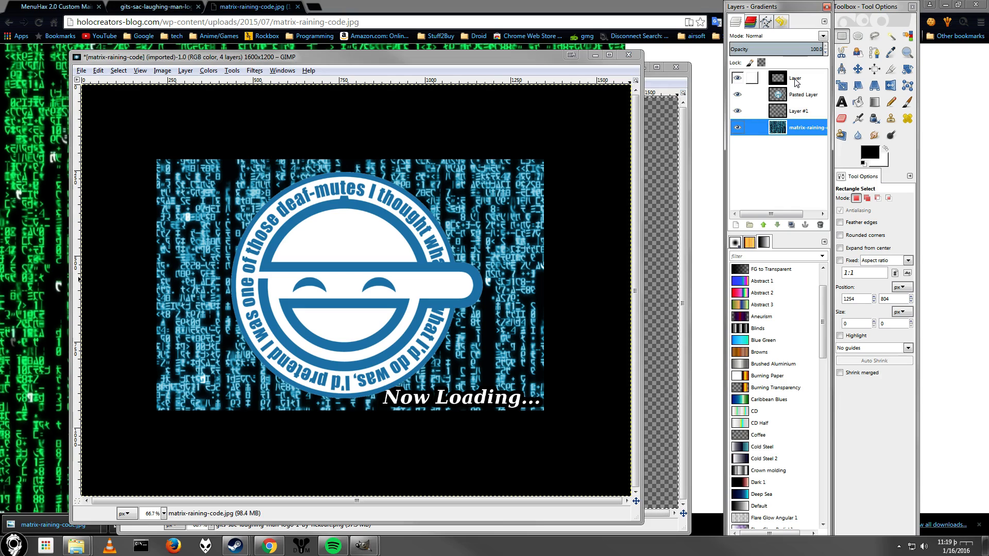
left_click(796, 83)
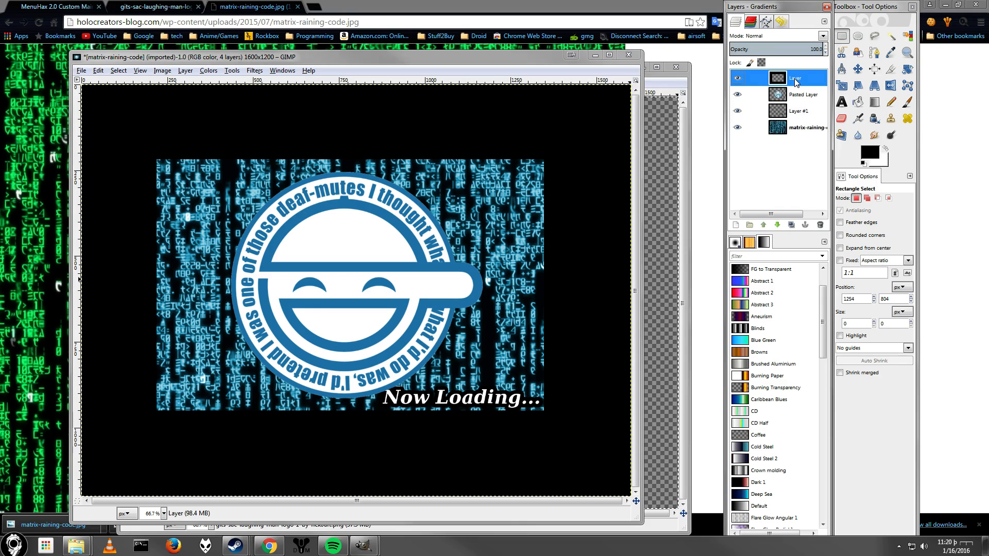
left_click(892, 36)
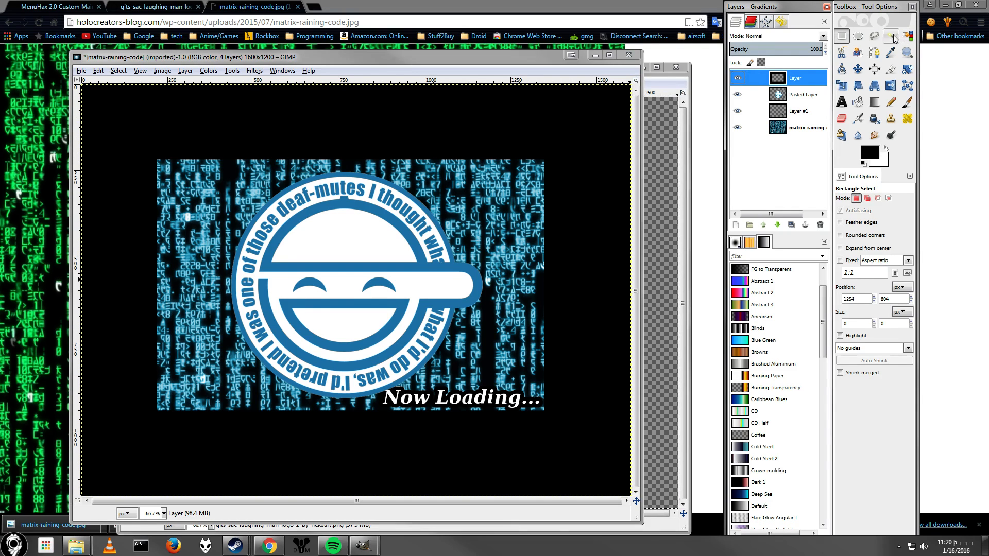
left_click(576, 173)
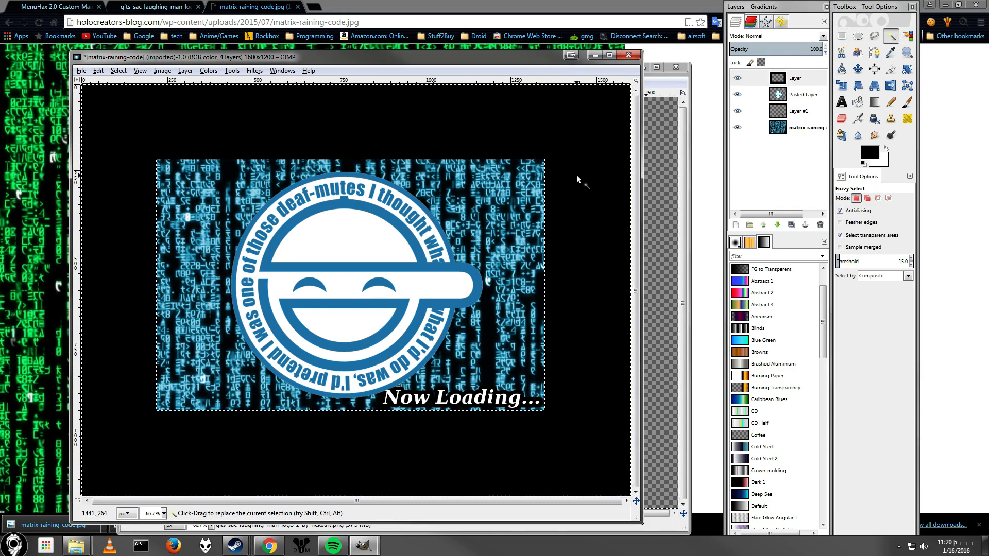
key("ctrl")
scroll(552, 230, "down", 3)
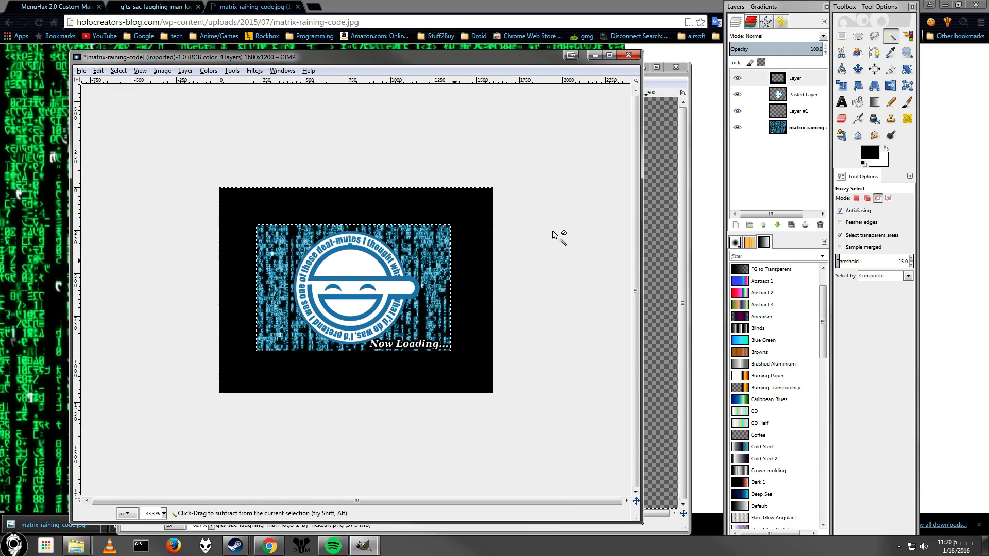
scroll(552, 230, "up", 2)
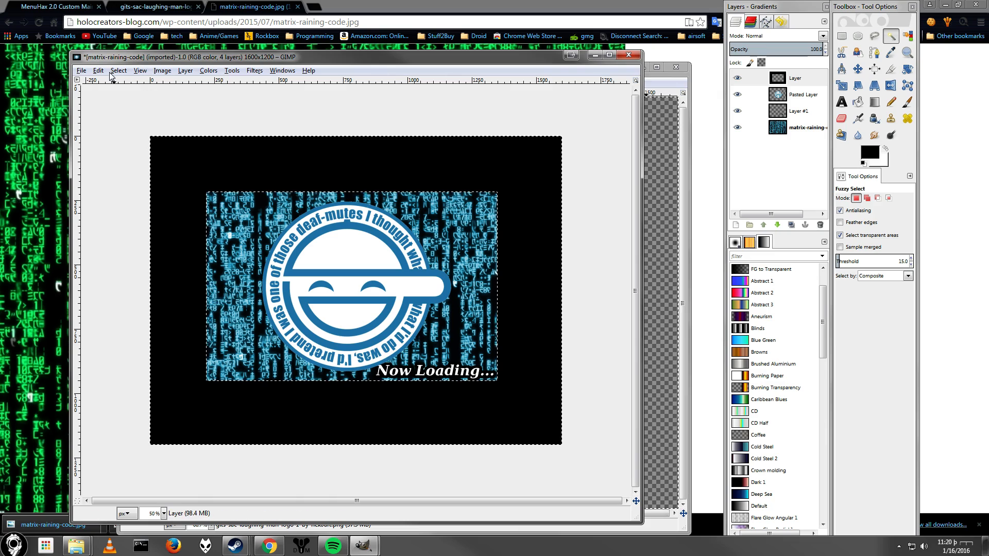
Draw a rectangular selection about 1378 × 1016 px inside the black frame and hide the frame layer.
left_click(842, 36)
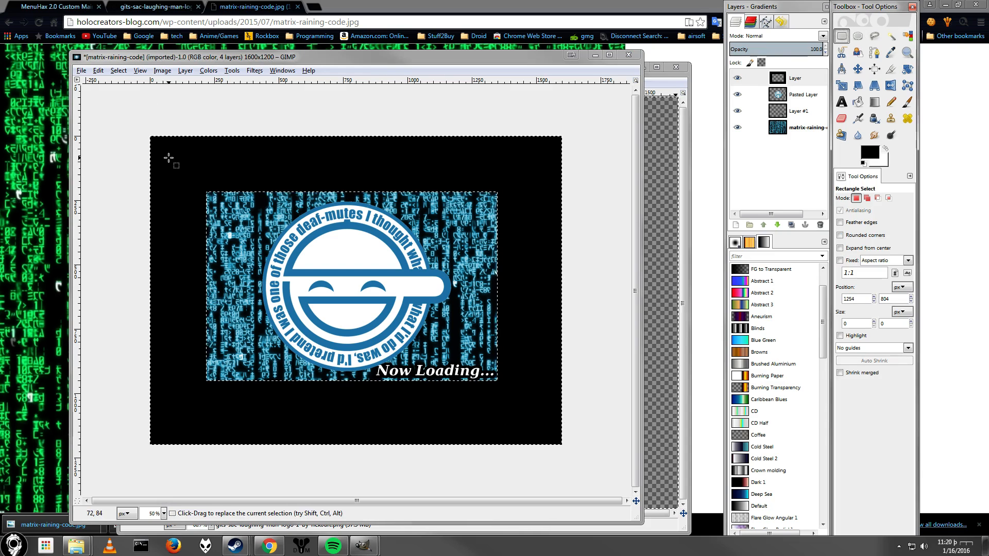
left_click_drag(165, 155, 525, 407)
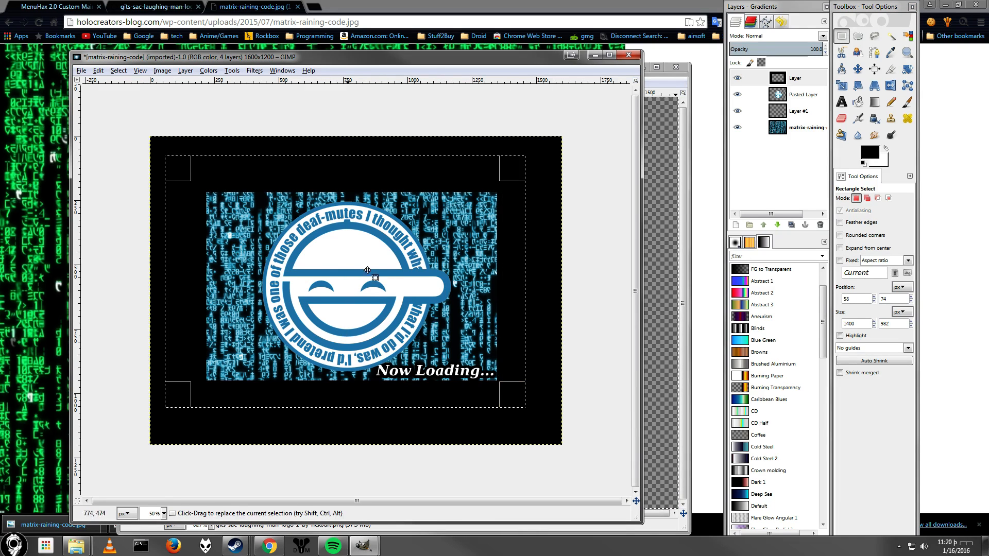
left_click_drag(188, 166, 192, 178)
left_click_drag(534, 406, 527, 417)
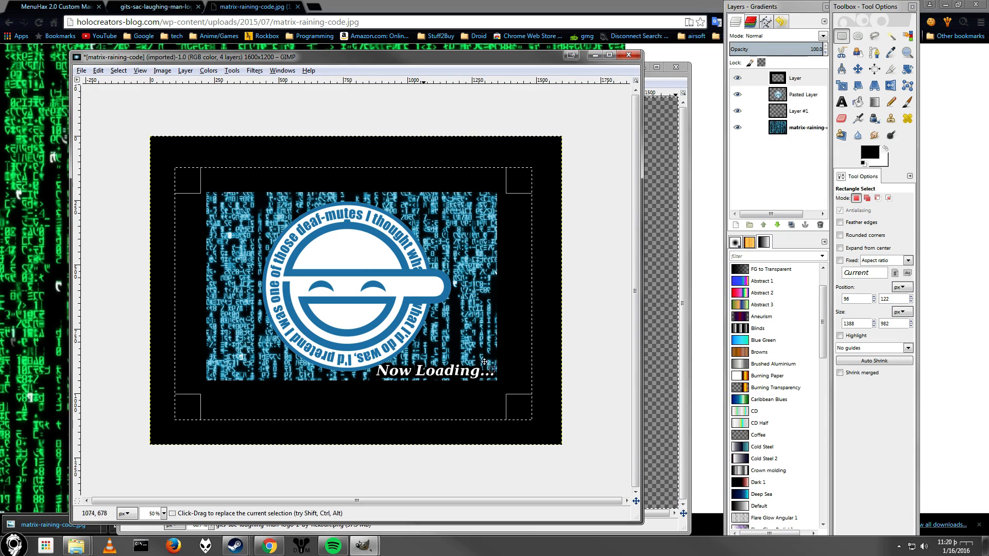
left_click_drag(180, 170, 182, 168)
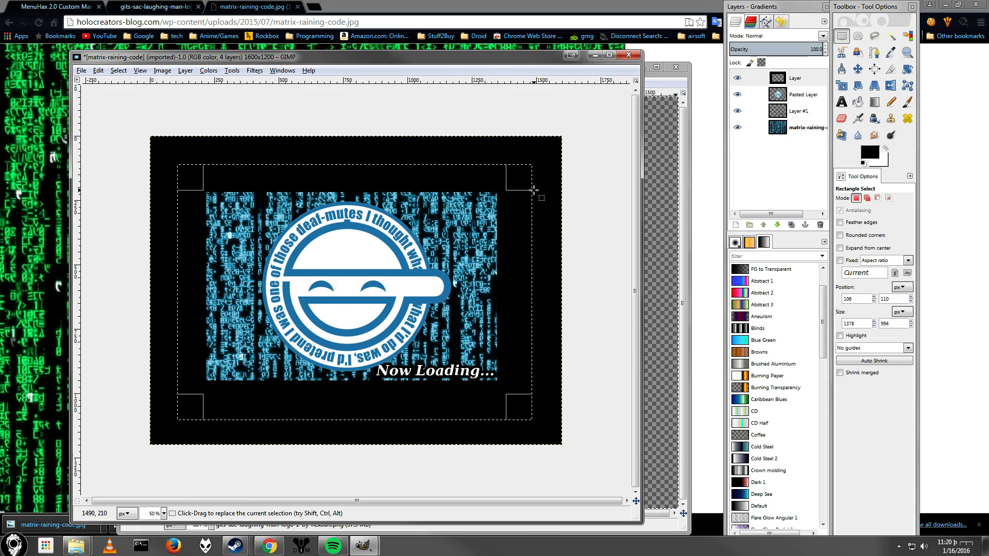
left_click_drag(525, 177, 525, 172)
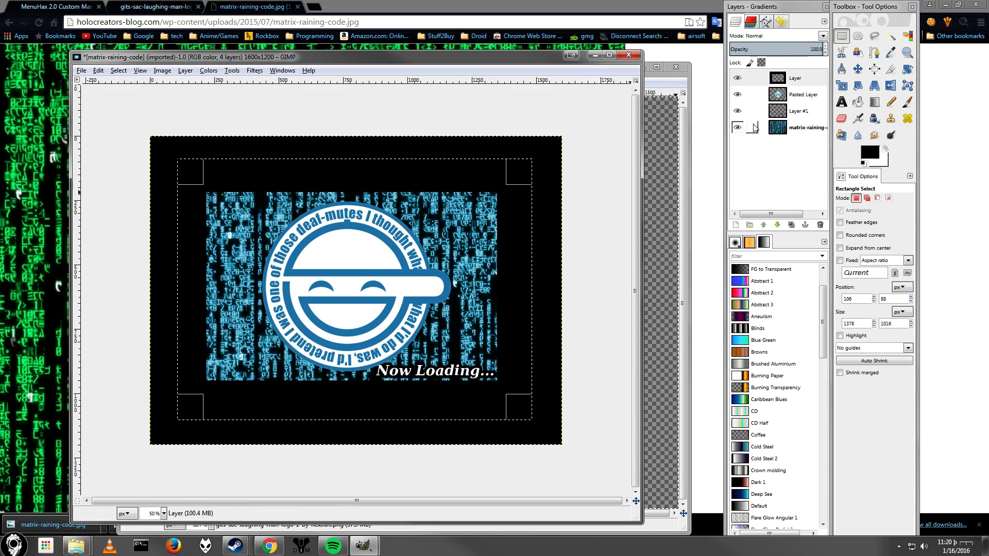
left_click(737, 79)
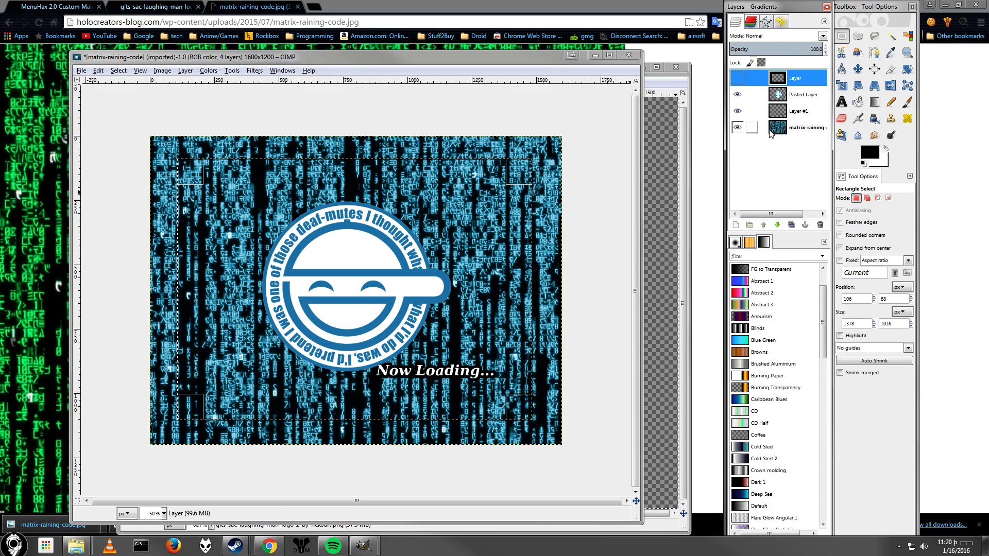
Invert the selection and delete the Matrix background outside the rectangle.
left_click(749, 128)
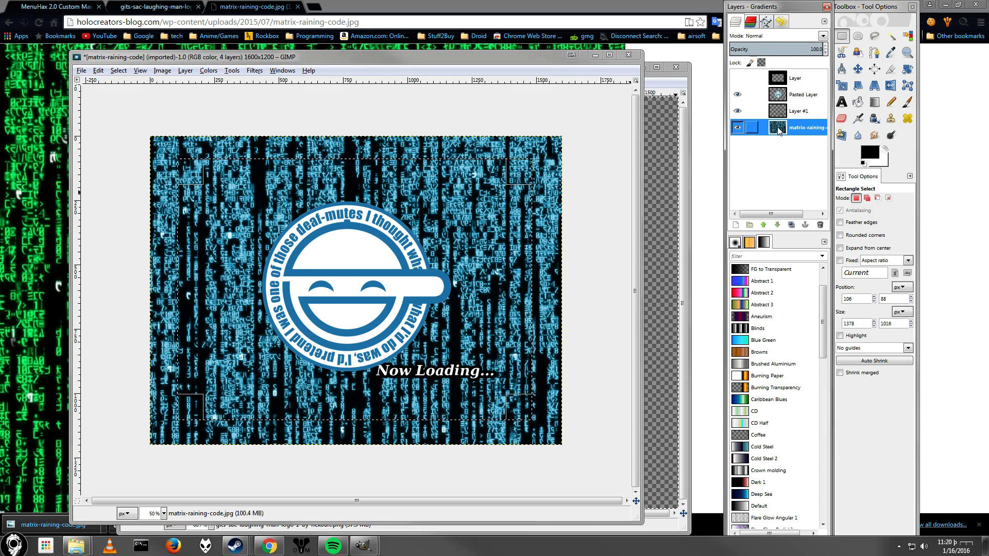
left_click(119, 71)
left_click(137, 110)
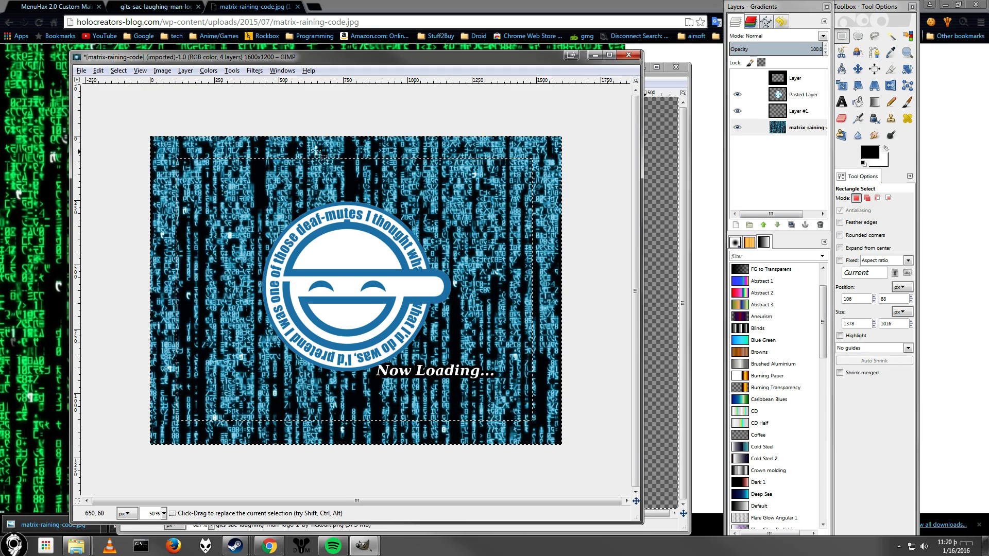
left_click(801, 127)
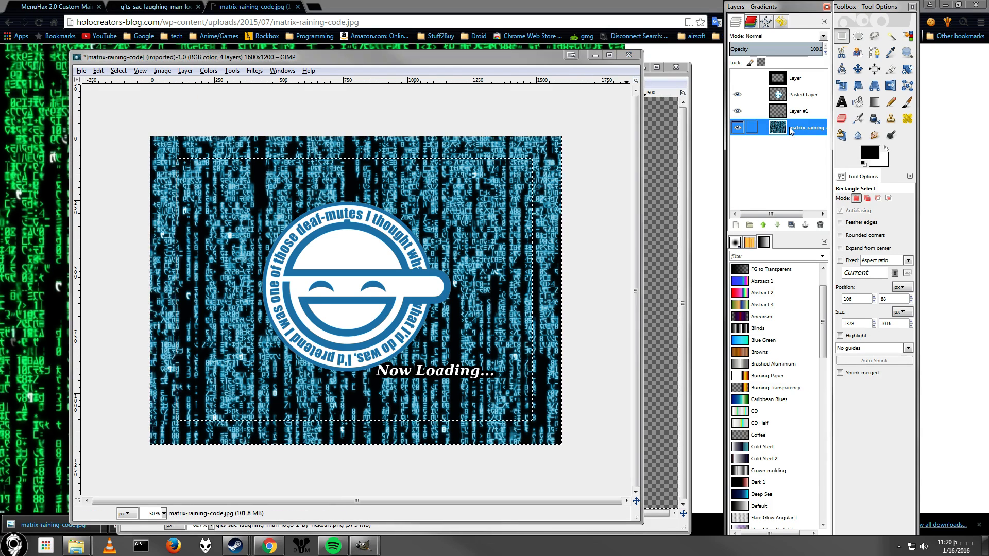
key("Delete")
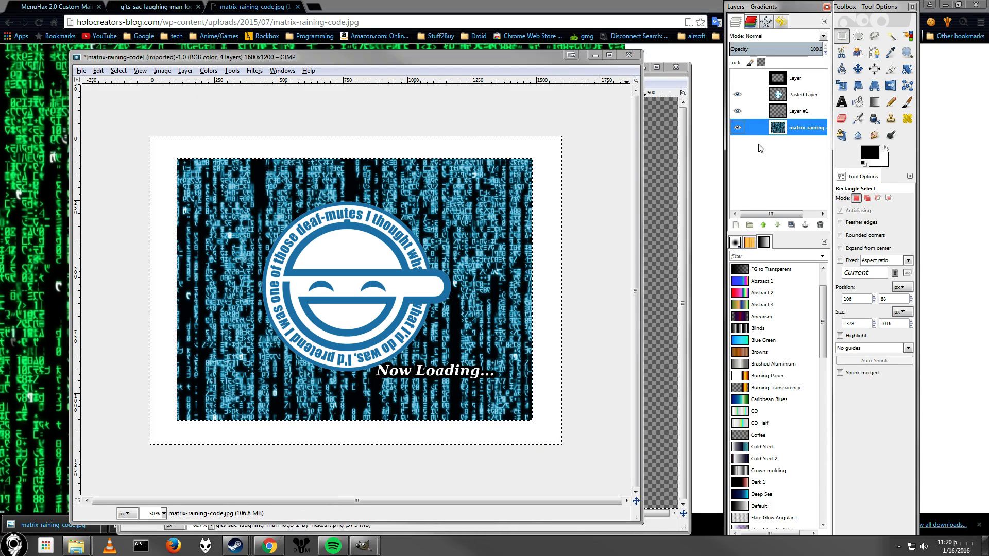
Try fuzzy-selecting the blank border on the frame and Matrix layers, then remove all selection.
left_click(787, 78)
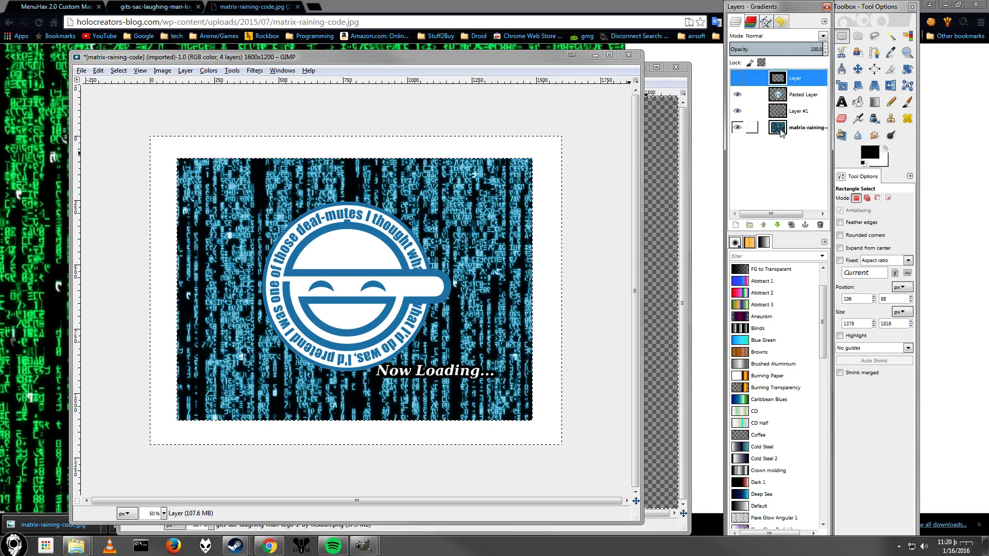
left_click(891, 36)
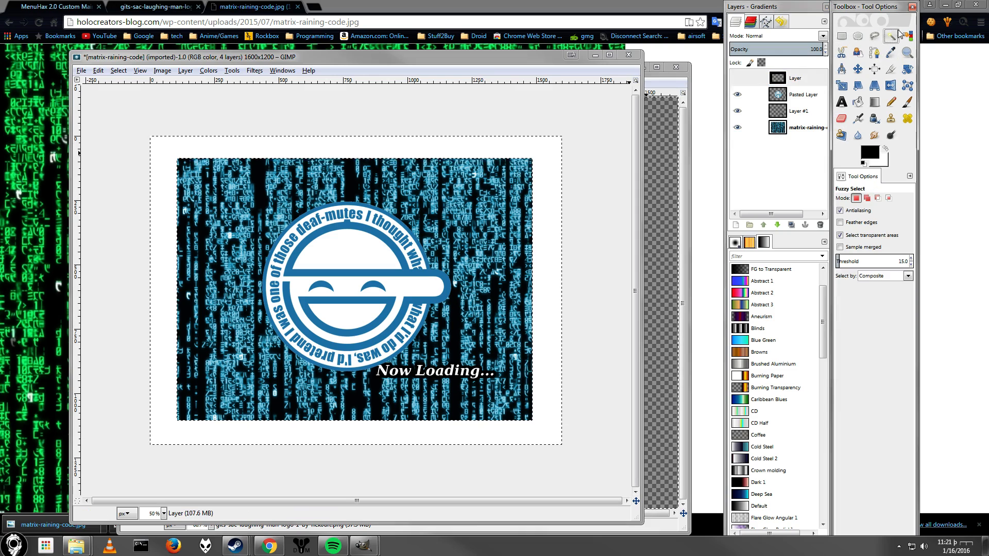
left_click(555, 169)
left_click(787, 125)
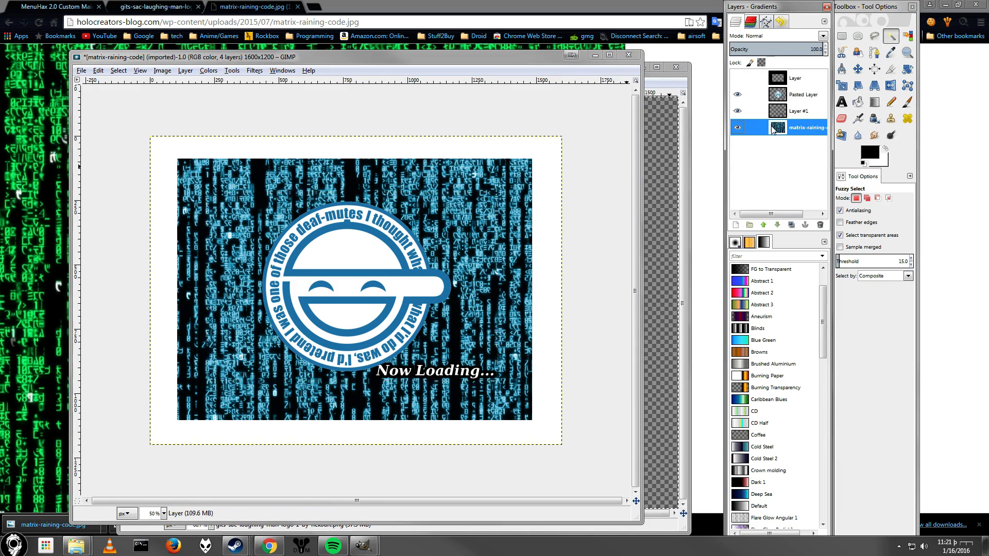
left_click(547, 166)
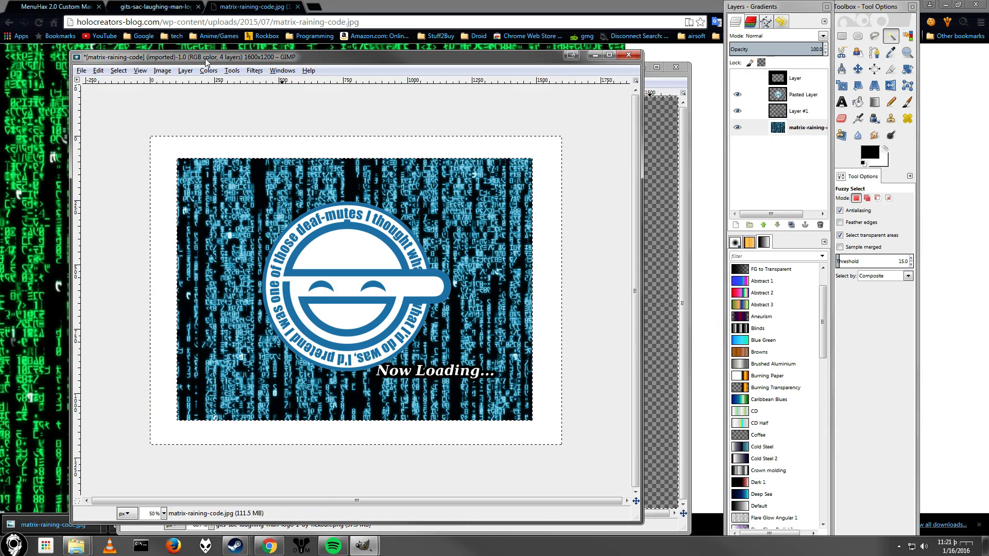
left_click(118, 70)
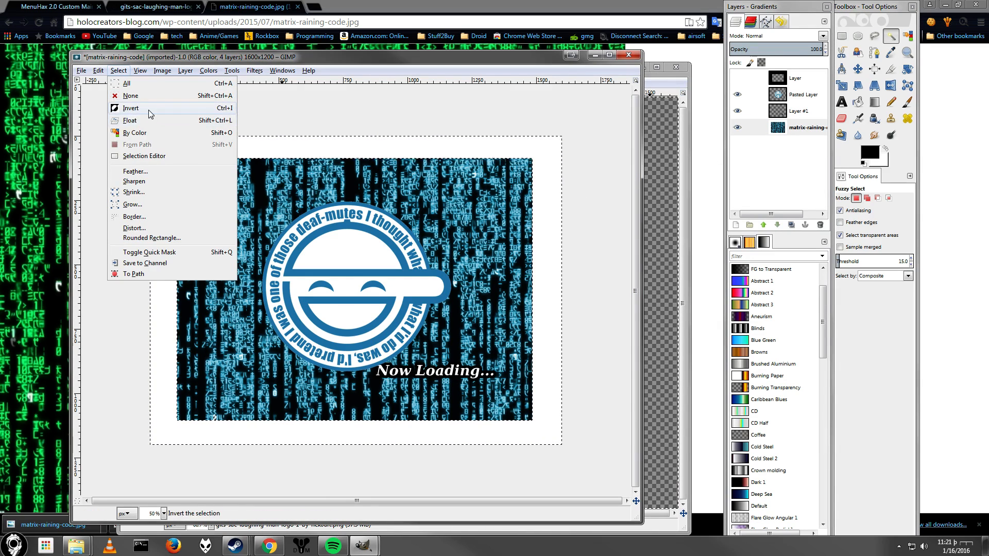
left_click(139, 96)
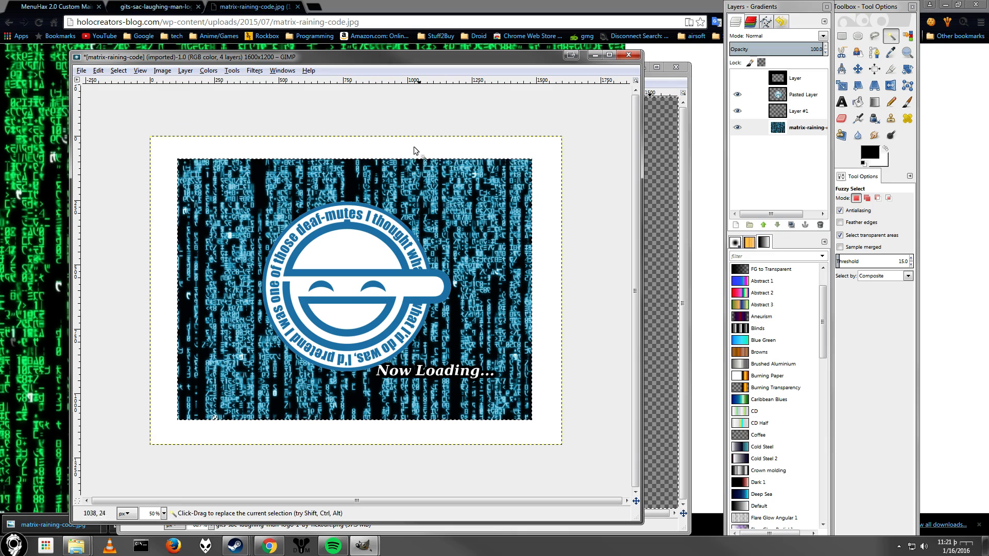
Apply a perspective transform to the Matrix background layer and anchor the floating result.
left_click(874, 85)
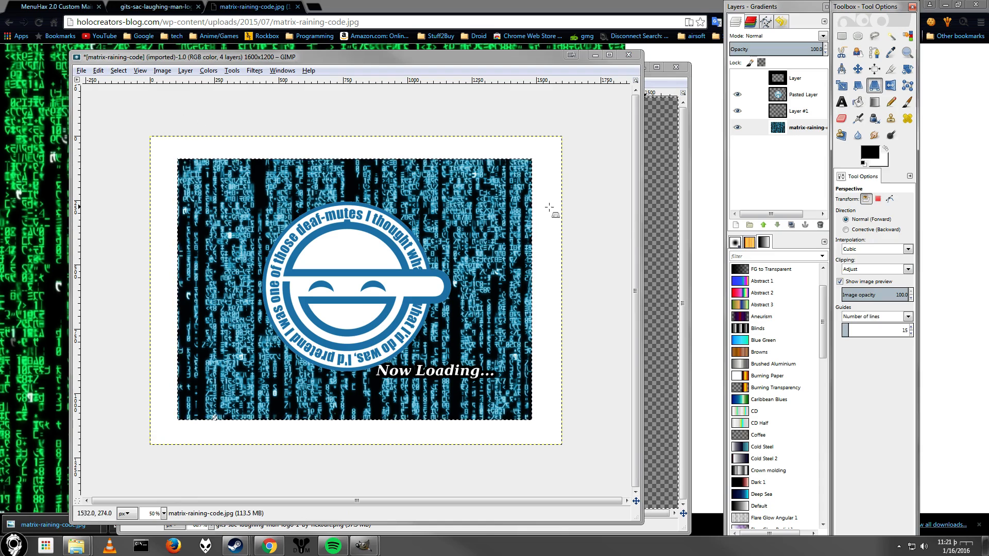
left_click(542, 164)
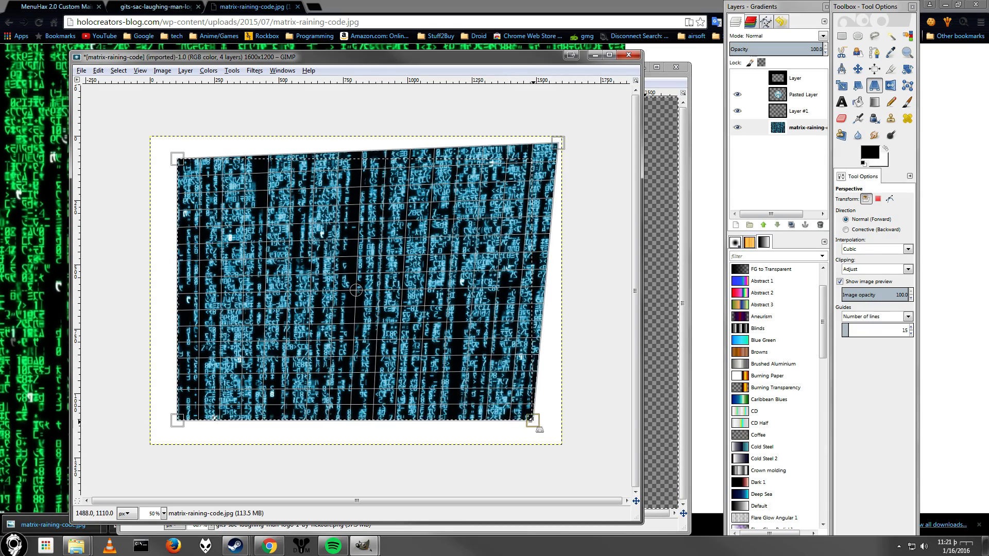
left_click_drag(560, 445, 561, 445)
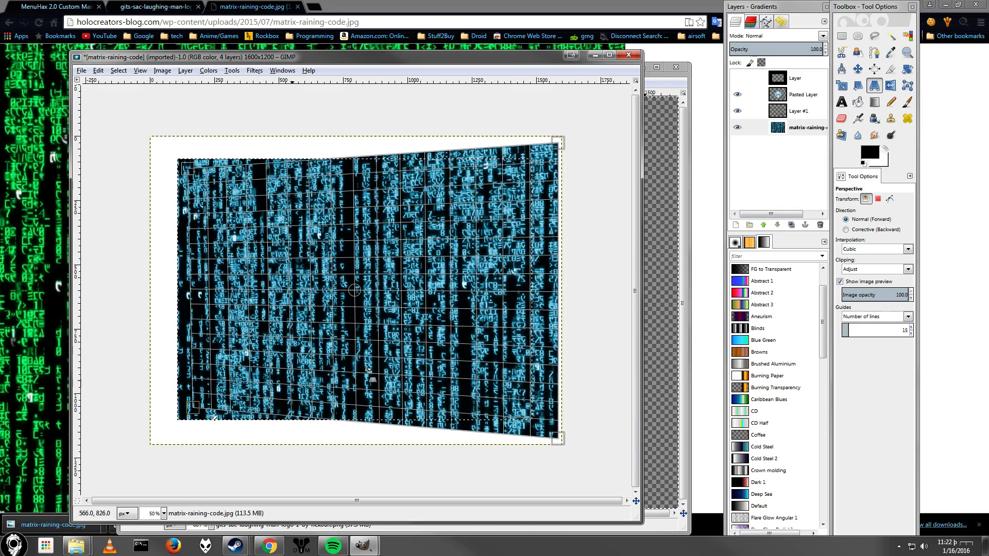
key("Return")
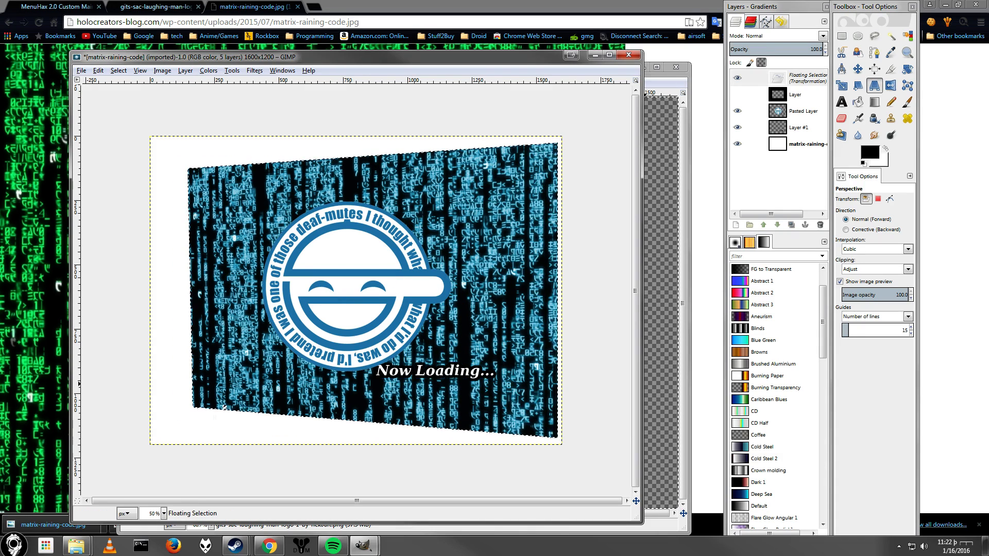
left_click(738, 95)
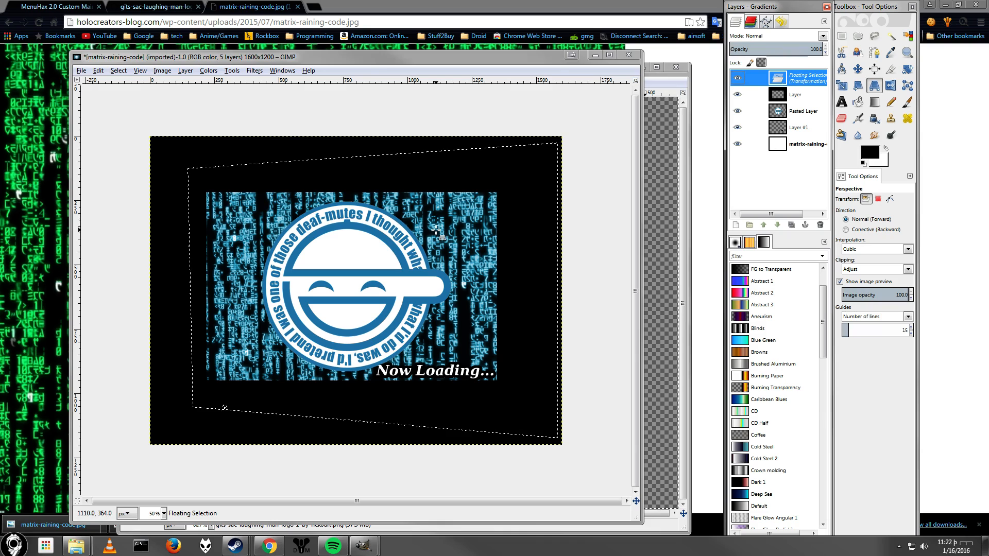
key("ctrl+z")
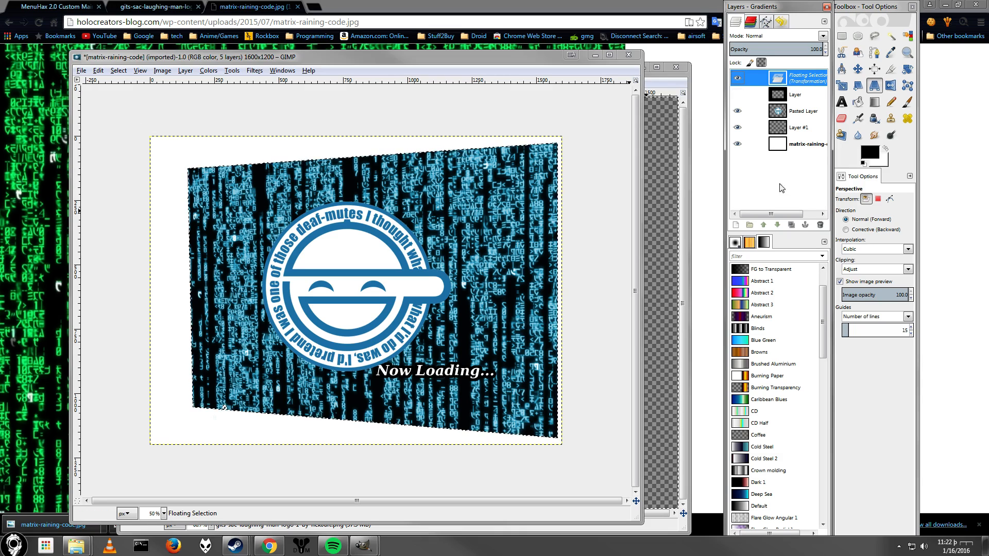
left_click(805, 225)
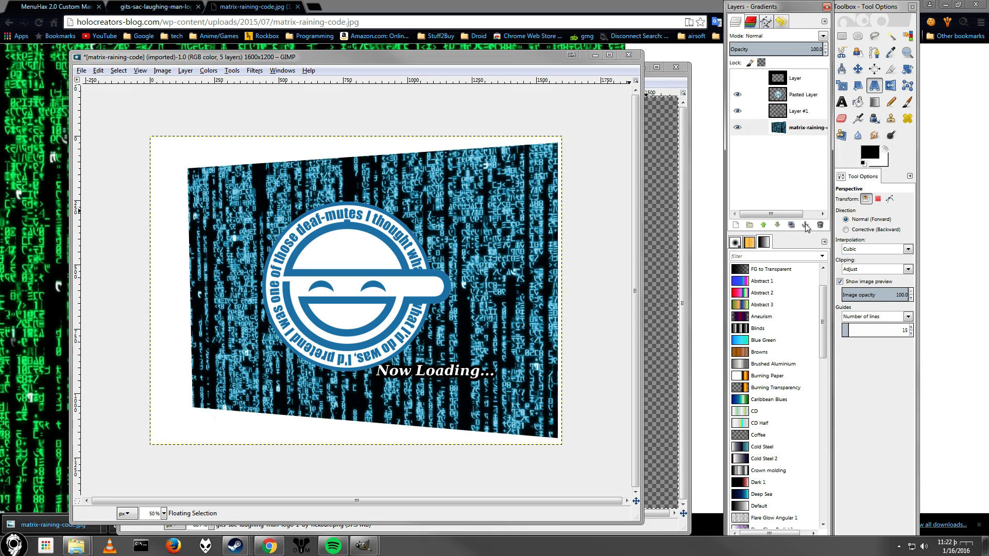
Show and select the black frame layer, fuzzy-select its inner opening, and invert the selection.
left_click(737, 78)
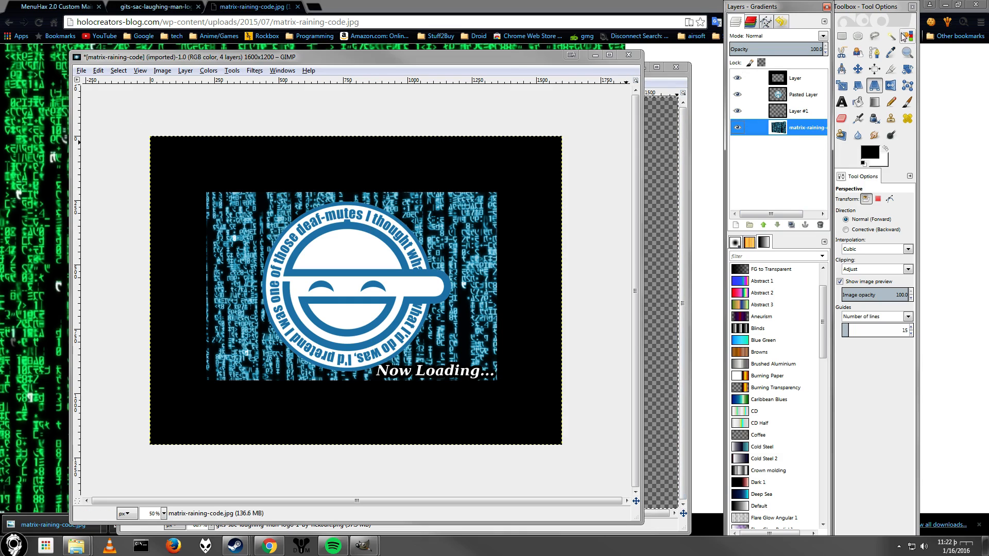
left_click(816, 78)
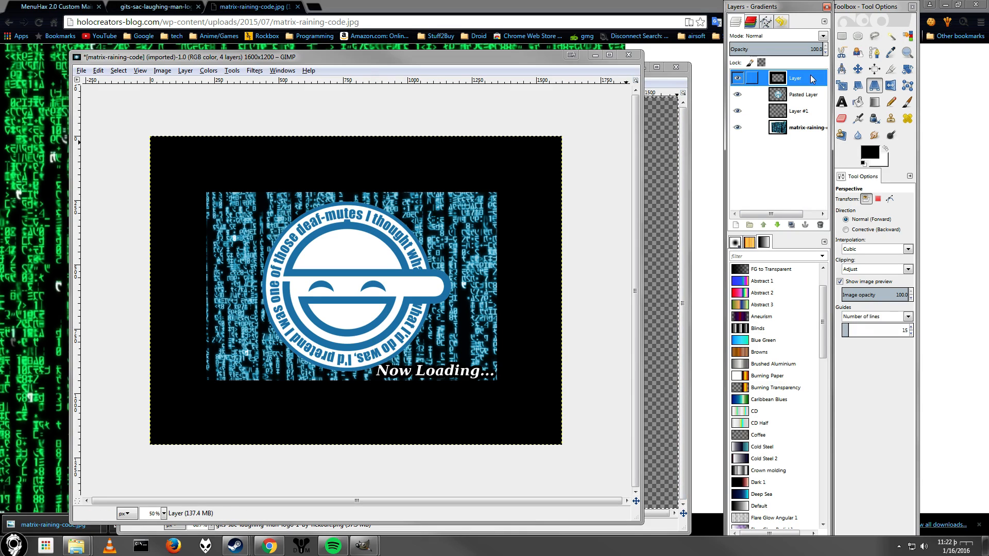
left_click(890, 36)
left_click(499, 169)
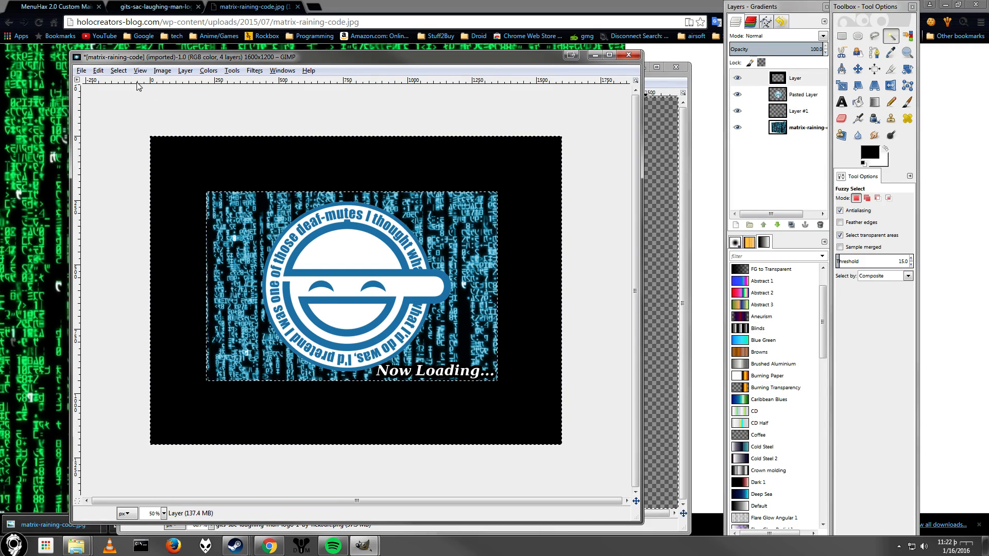
left_click(118, 70)
left_click(135, 108)
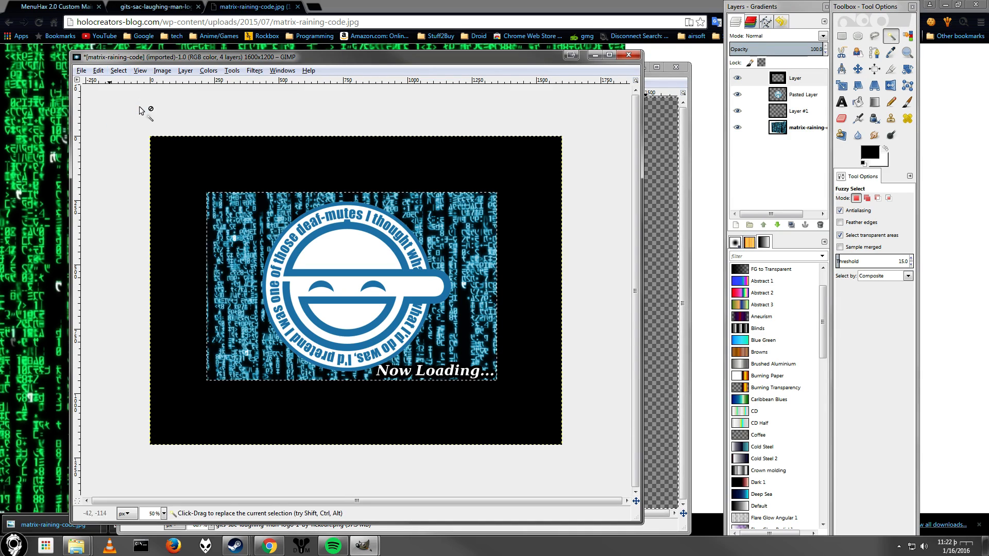
Copy the visible pixels and create a new image from the clipboard, setting its window aside.
left_click(98, 71)
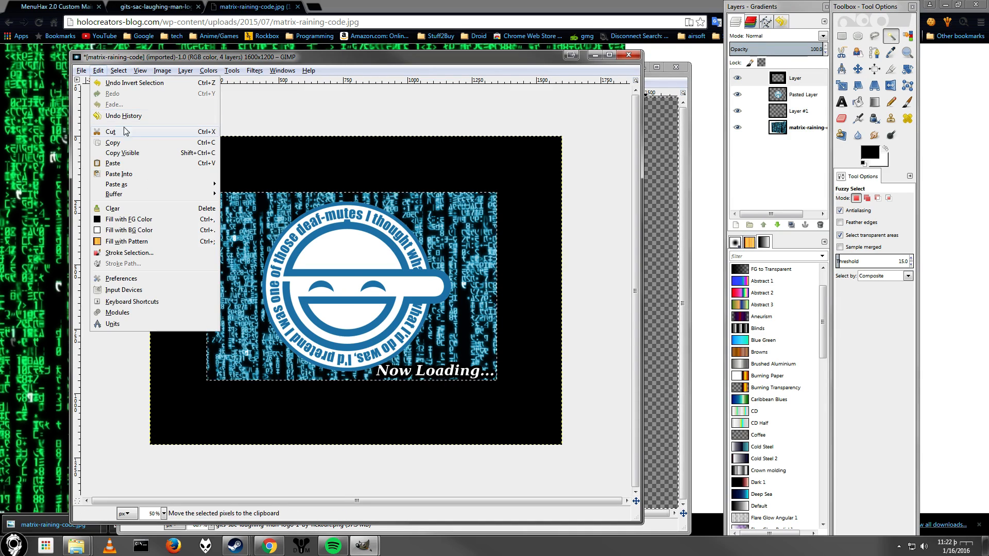
left_click(130, 153)
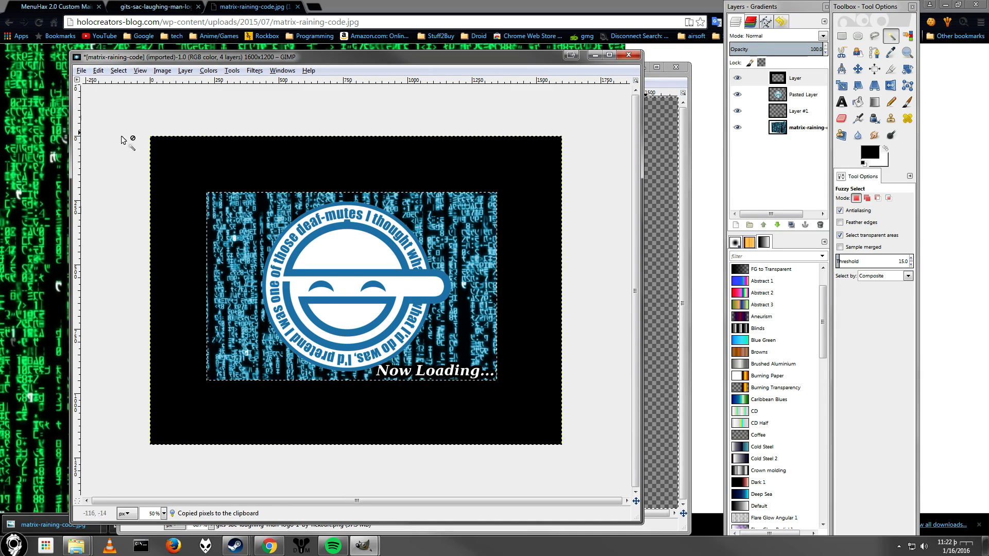
left_click(80, 71)
mouse_move(101, 93)
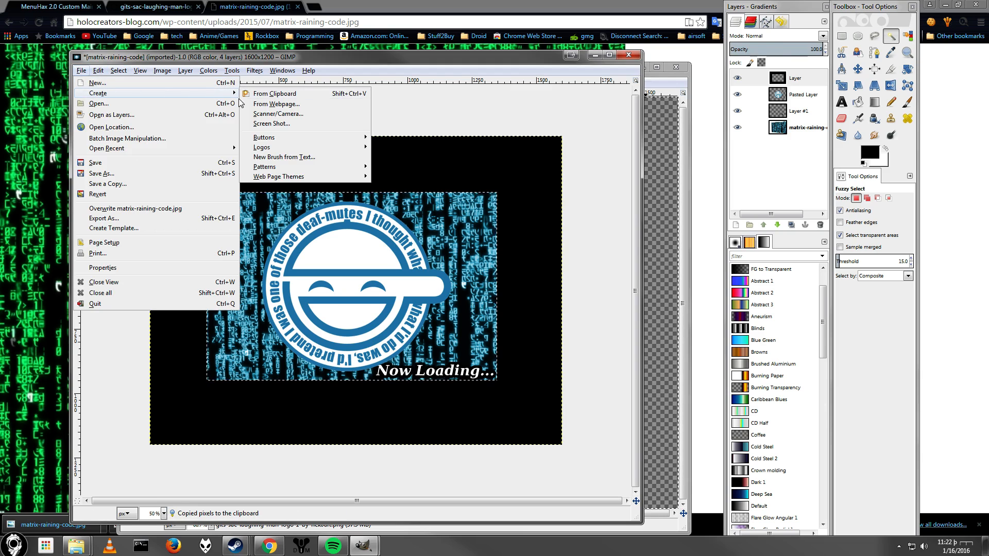
left_click(249, 97)
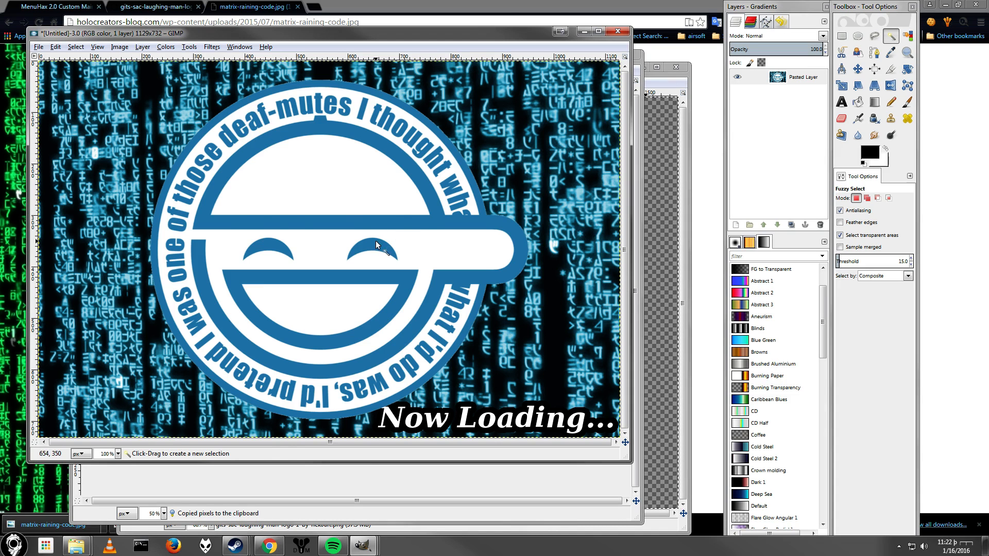
scroll(376, 240, "down", 1)
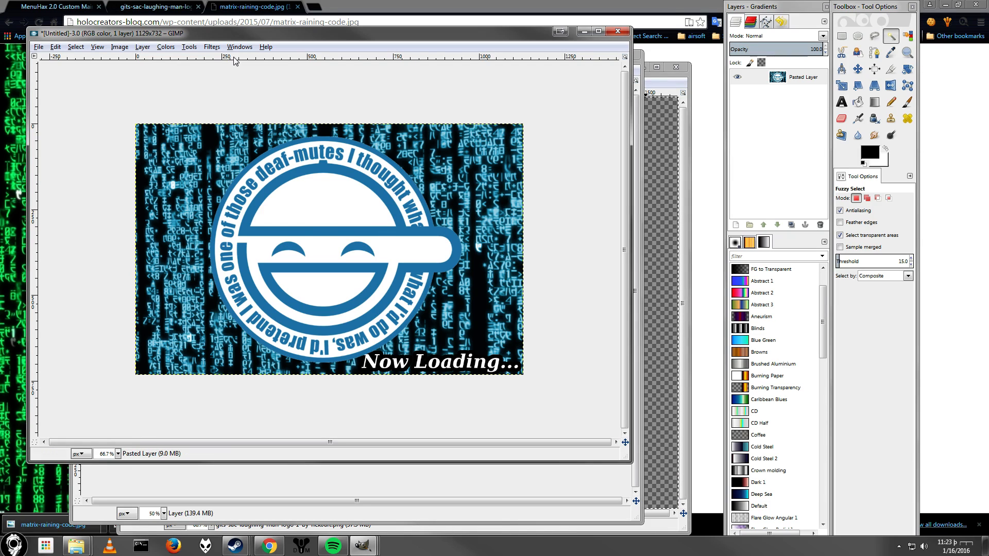
left_click_drag(247, 39, 39, 195)
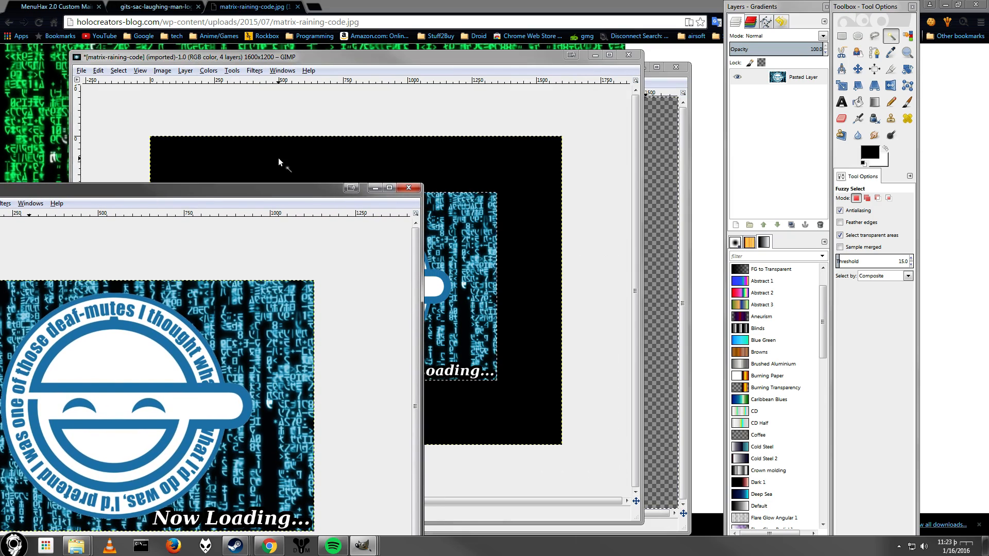
left_click(426, 62)
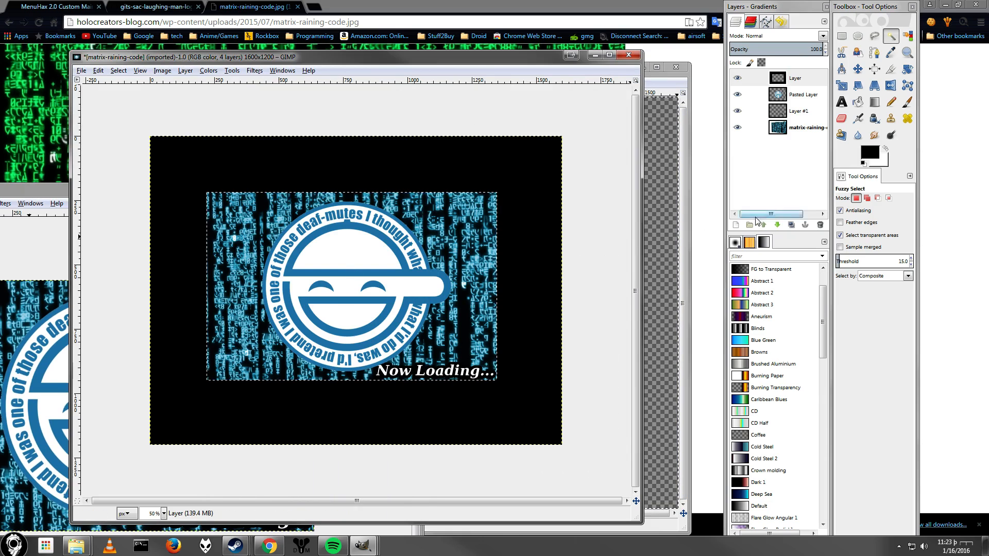
Undo the recent changes back to the untransformed Matrix background.
left_click(878, 197)
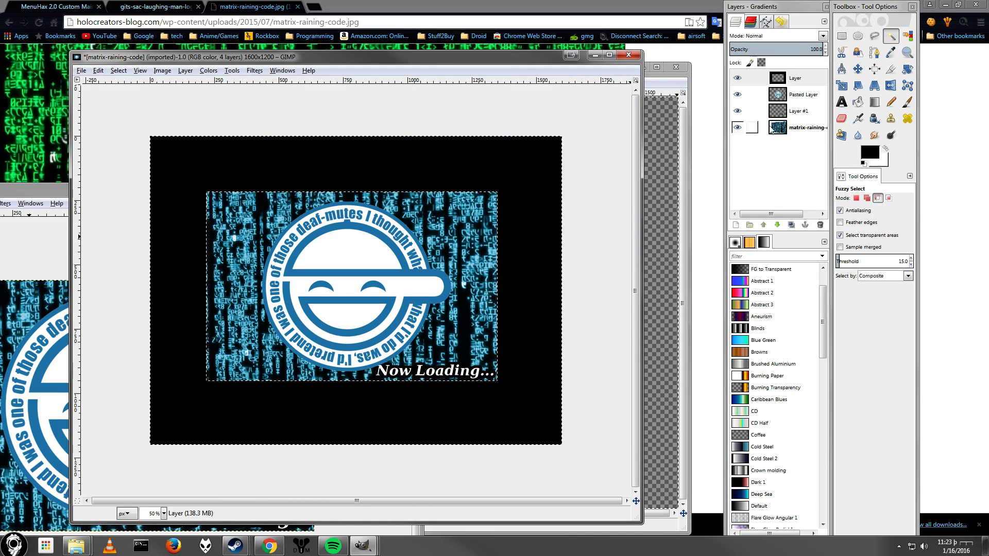
key("ctrl+z")
key("ctrl+z")
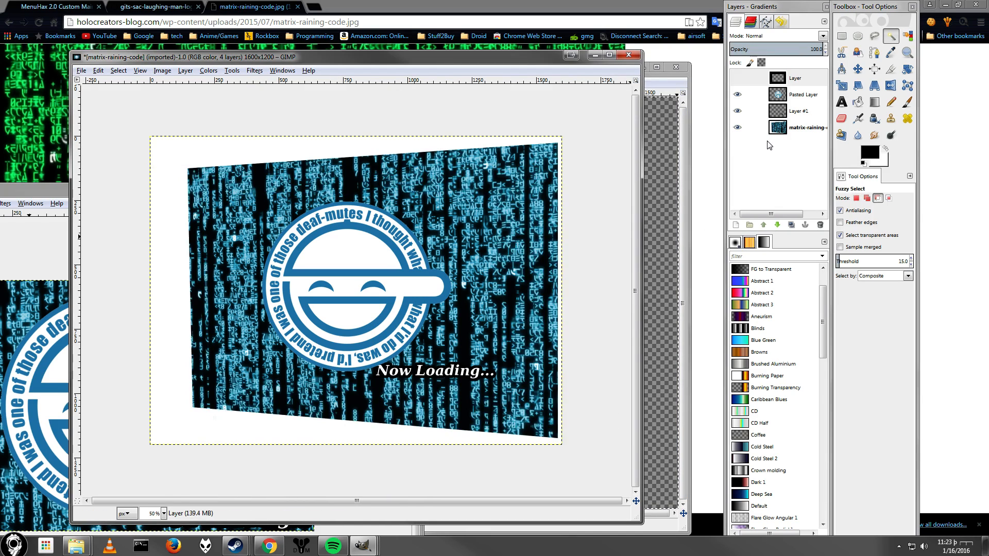
key("ctrl+z")
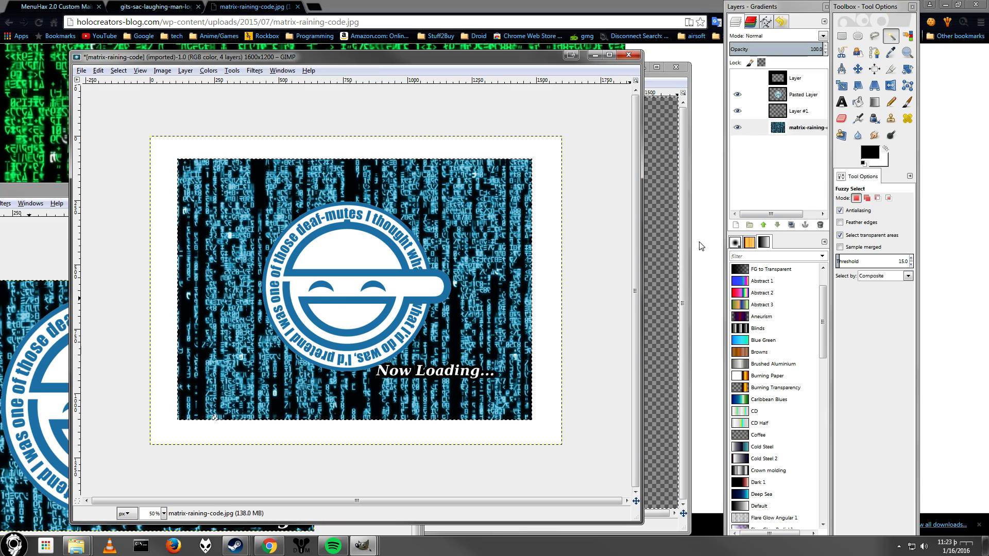
Apply a perspective transform to the Matrix background, pulling its top-right and bottom-left corners outward.
left_click(876, 88)
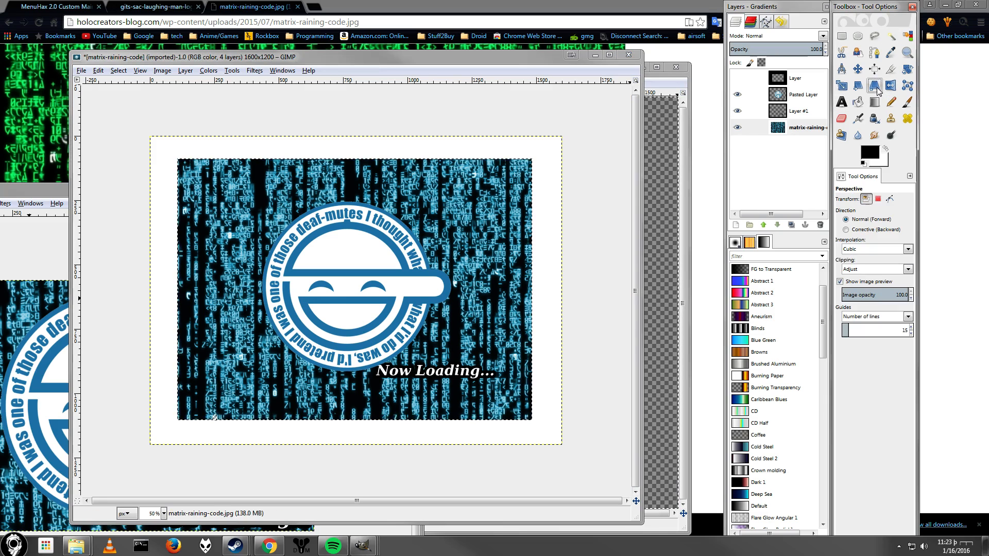
left_click(466, 280)
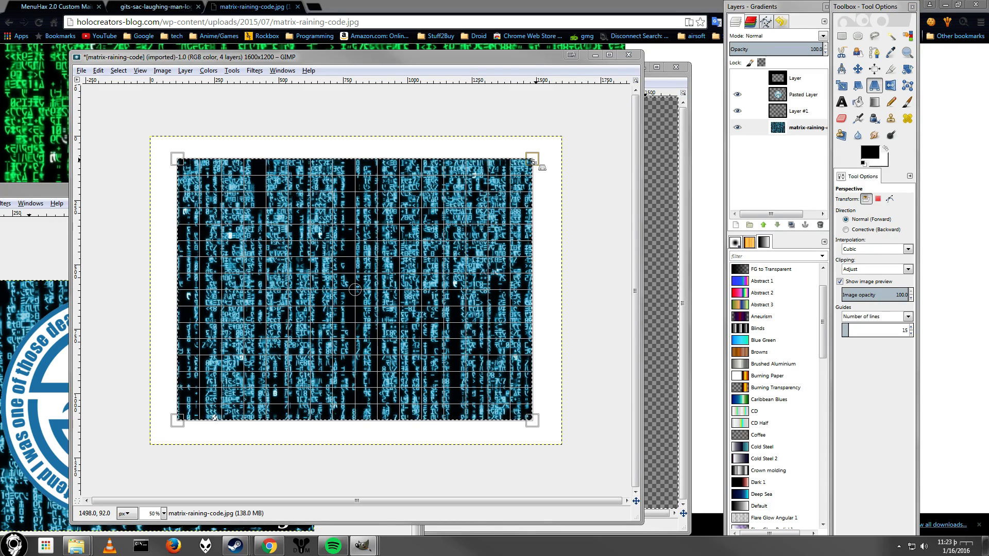
left_click_drag(530, 160, 525, 162)
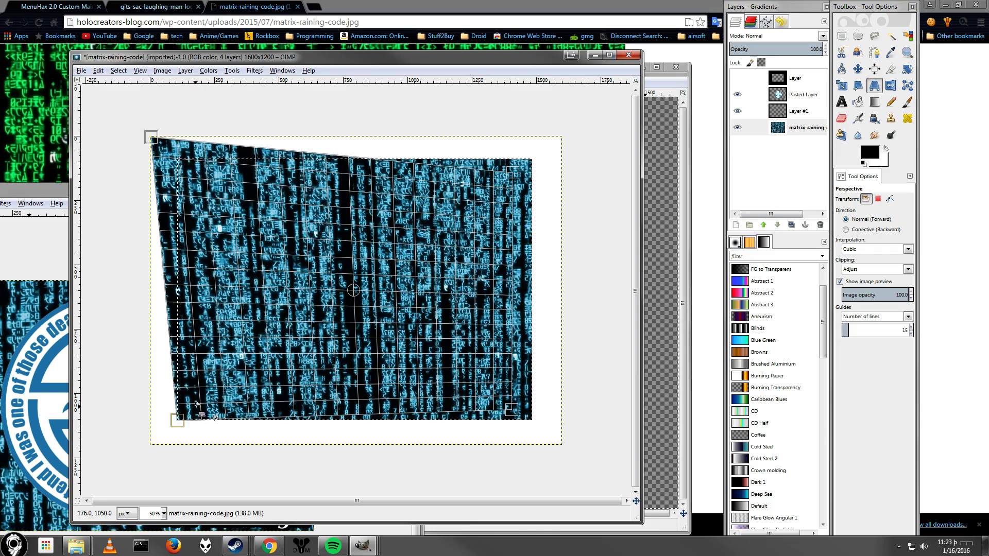
left_click_drag(176, 422, 153, 434)
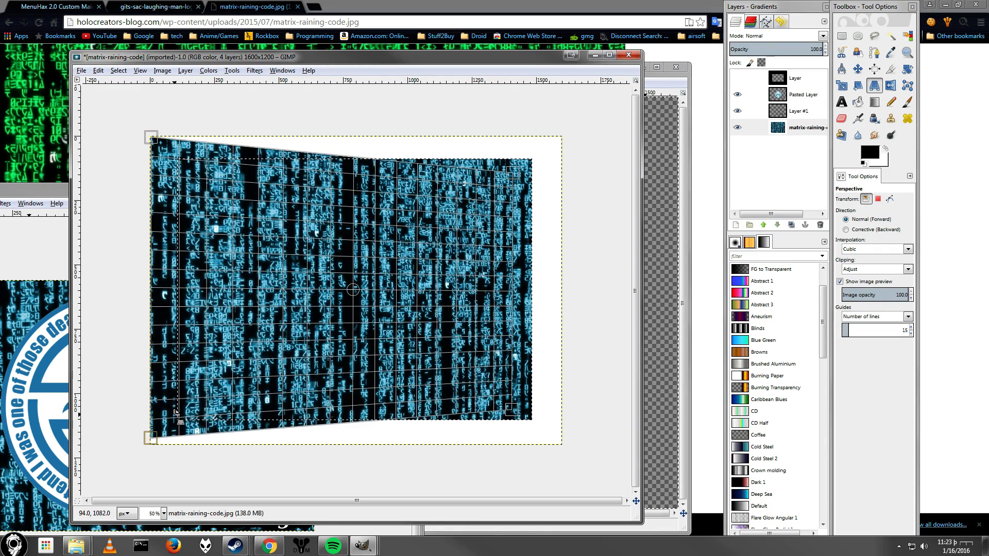
key("Return")
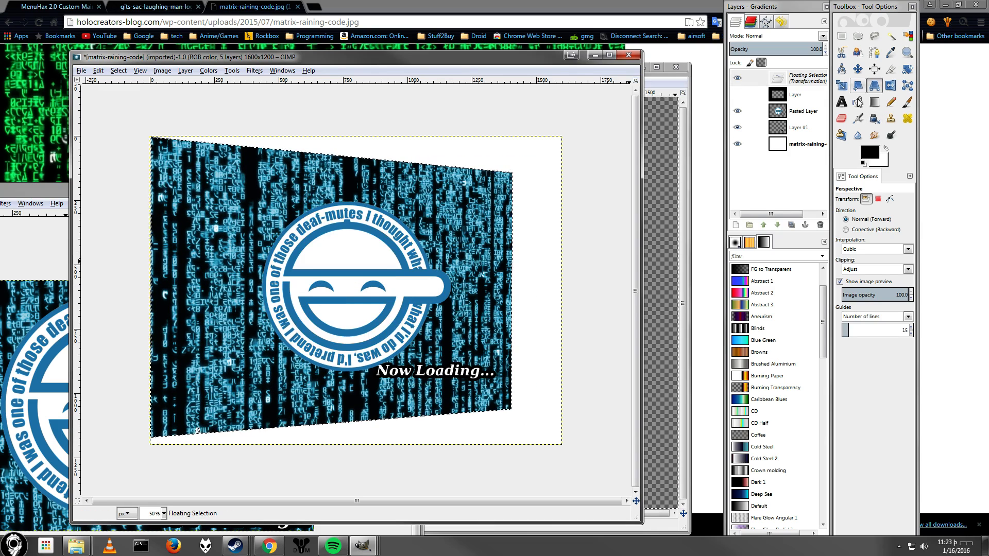
Anchor the transformed floating selection onto the Matrix background layer.
left_click(737, 94)
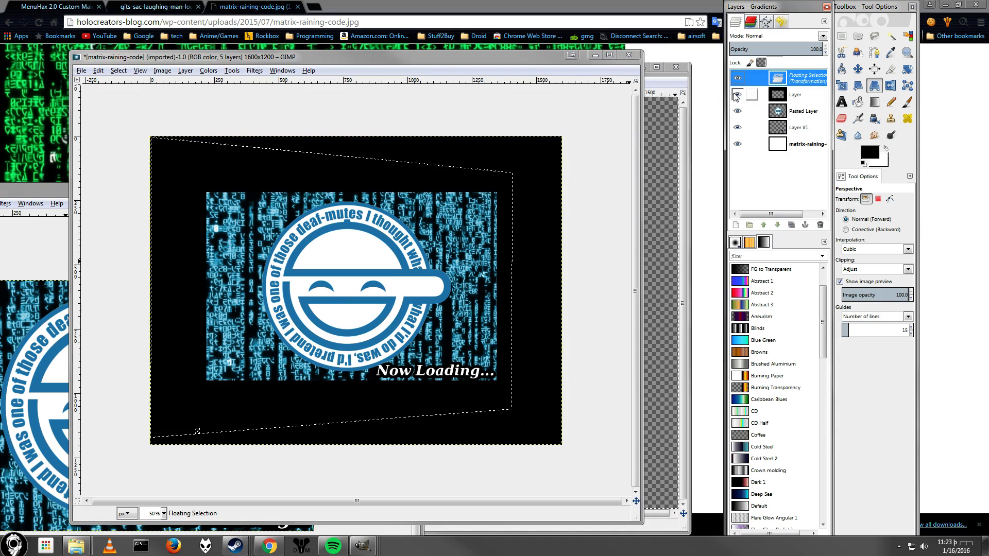
left_click(737, 94)
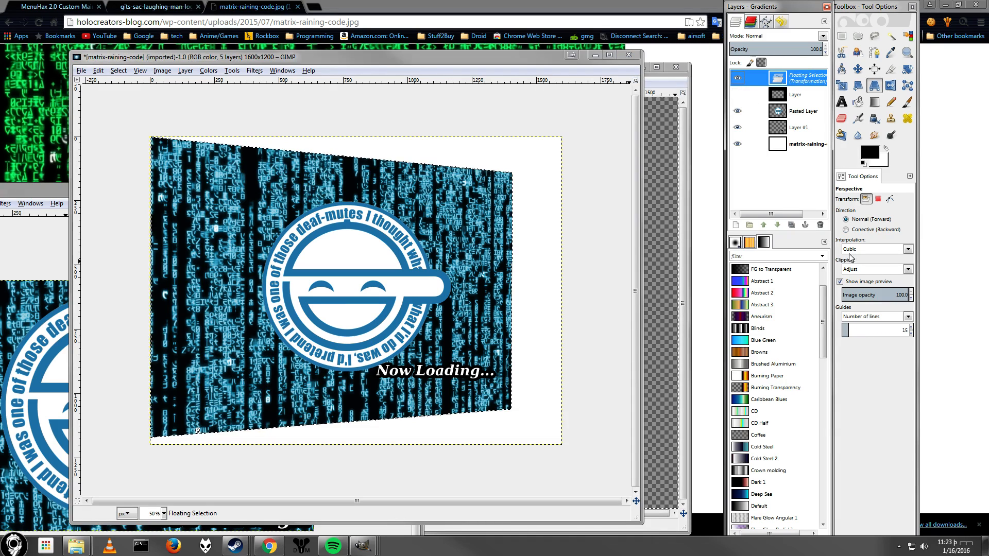
left_click(805, 225)
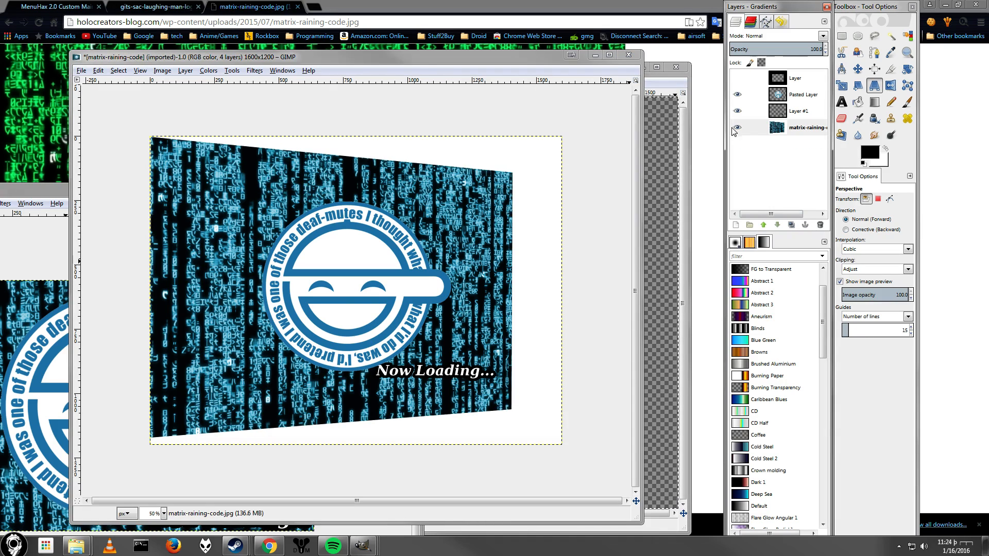
Show and select the frame layer, fuzzy-select the opening inside the frame, and invert the selection.
left_click(737, 78)
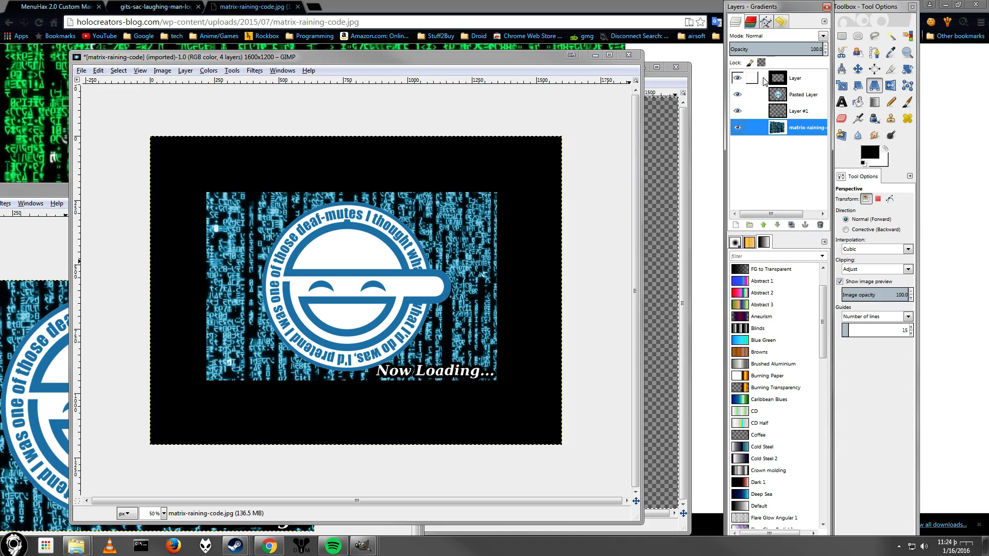
left_click(793, 78)
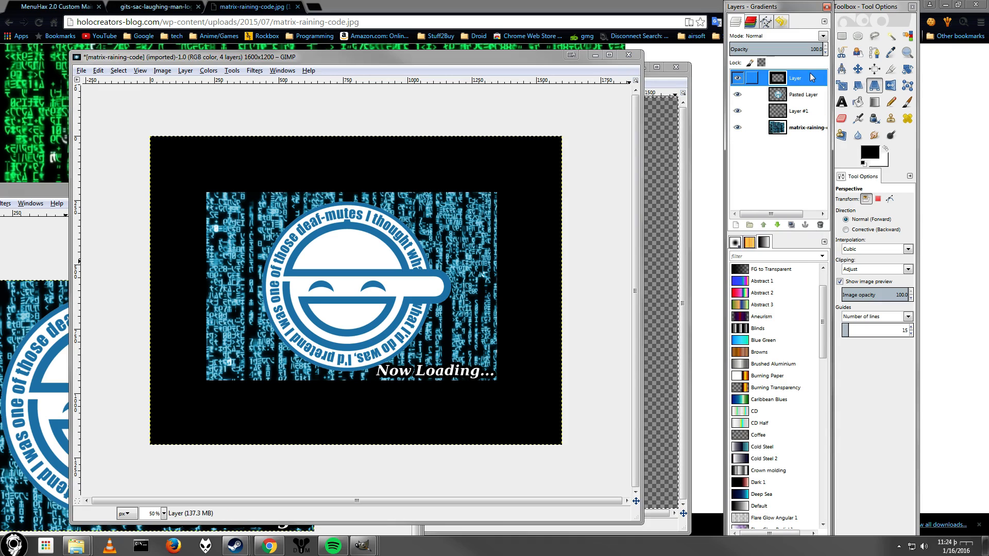
left_click(891, 35)
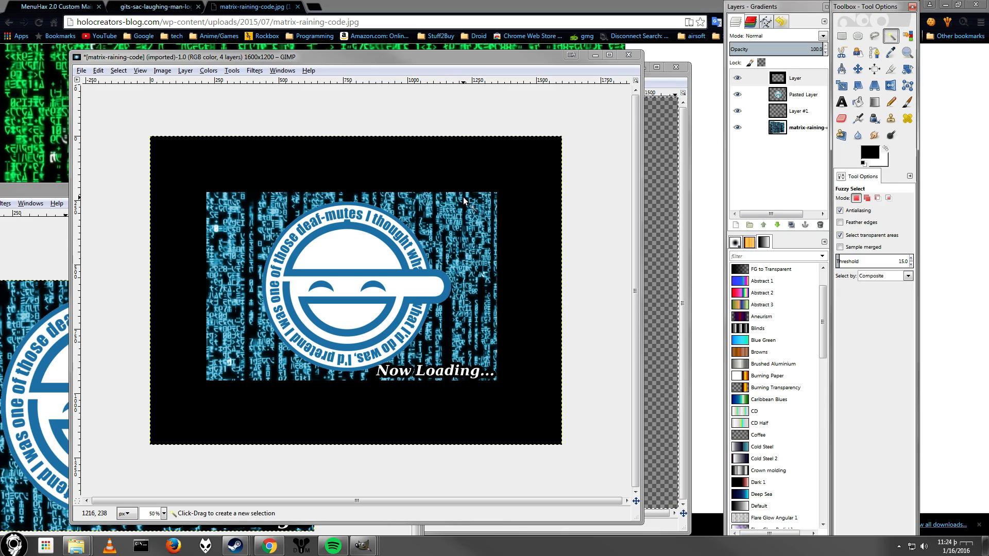
left_click(479, 166)
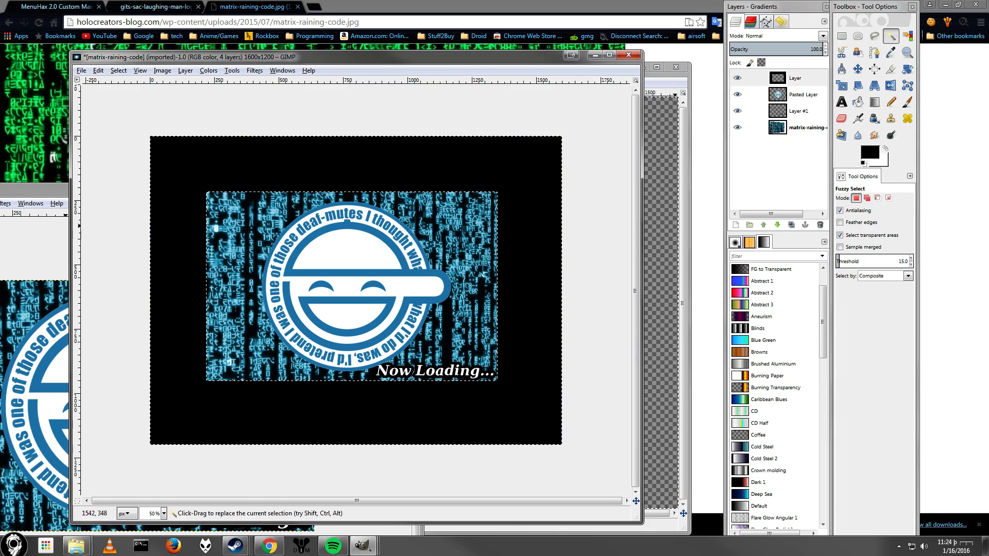
left_click(118, 71)
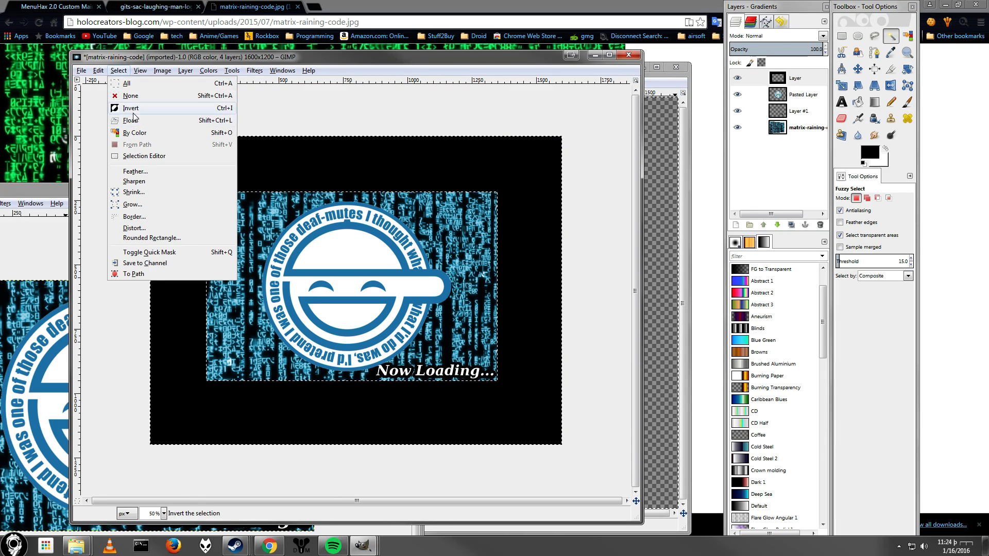
left_click(132, 108)
Copy the visible pixels into a new image created from the clipboard and move its window aside.
left_click(97, 71)
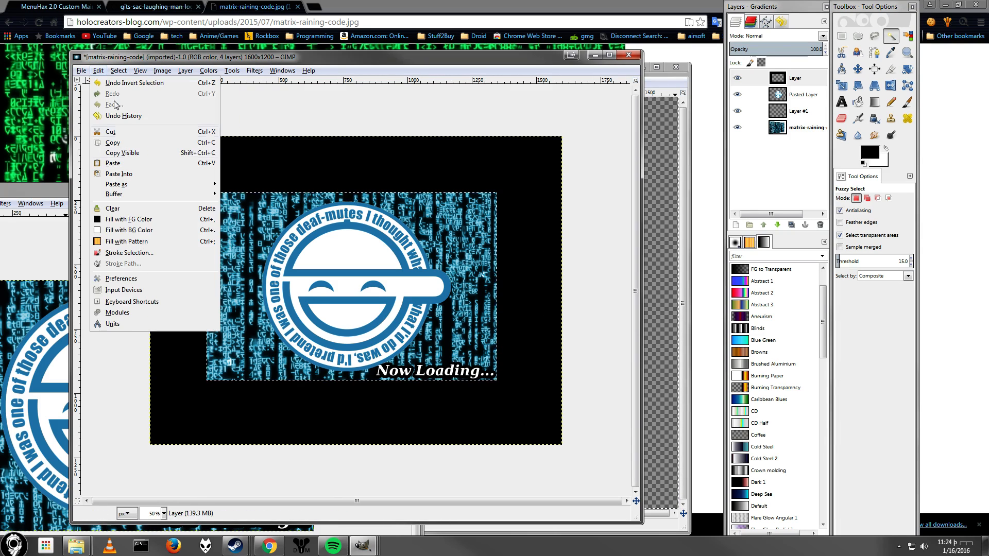
left_click(145, 157)
left_click(81, 71)
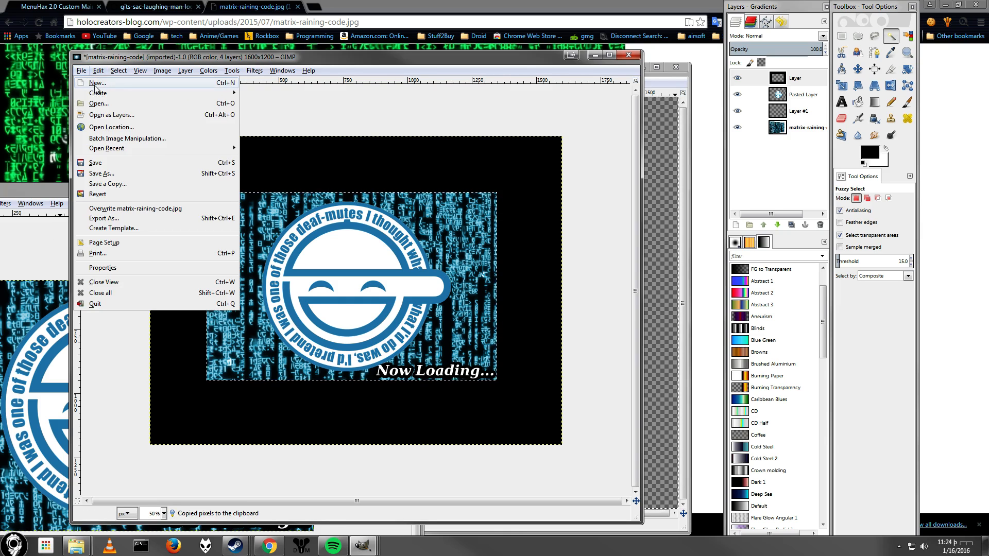
mouse_move(97, 93)
left_click(279, 94)
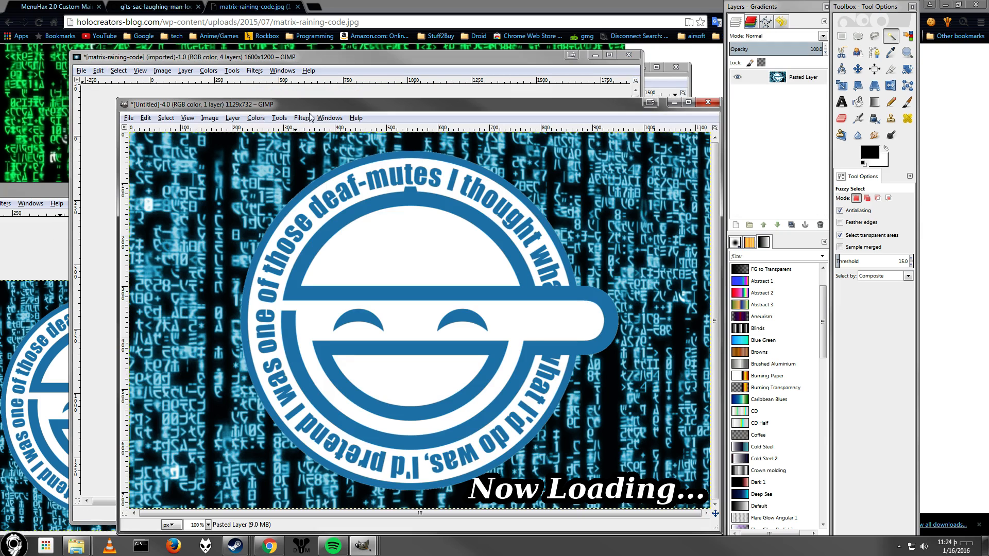
left_click_drag(323, 104, 639, 135)
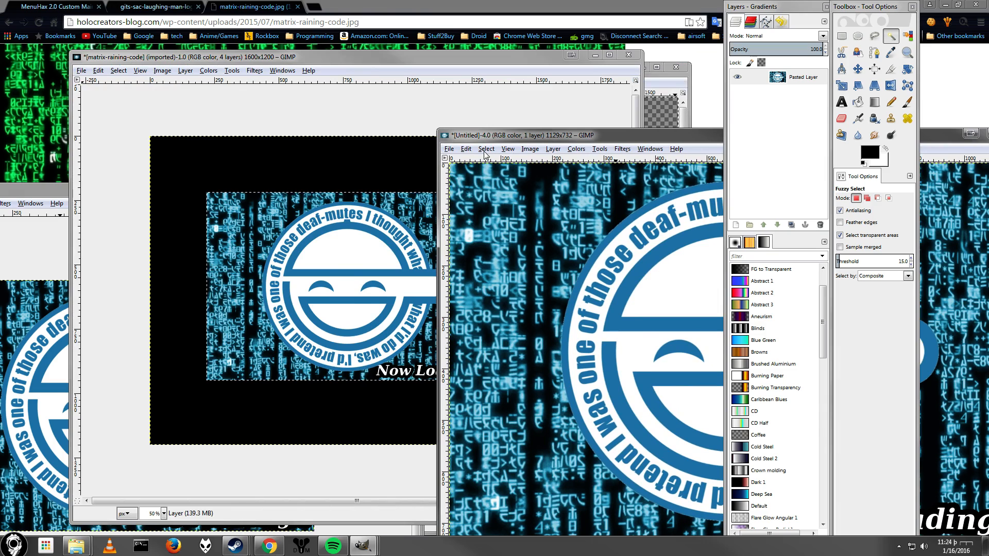
left_click(40, 5)
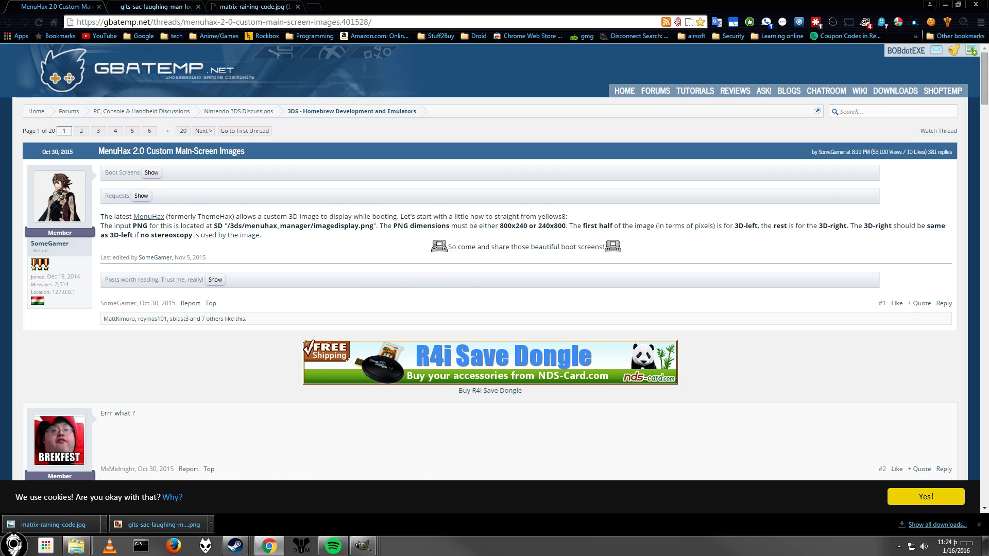
key("alt+Tab")
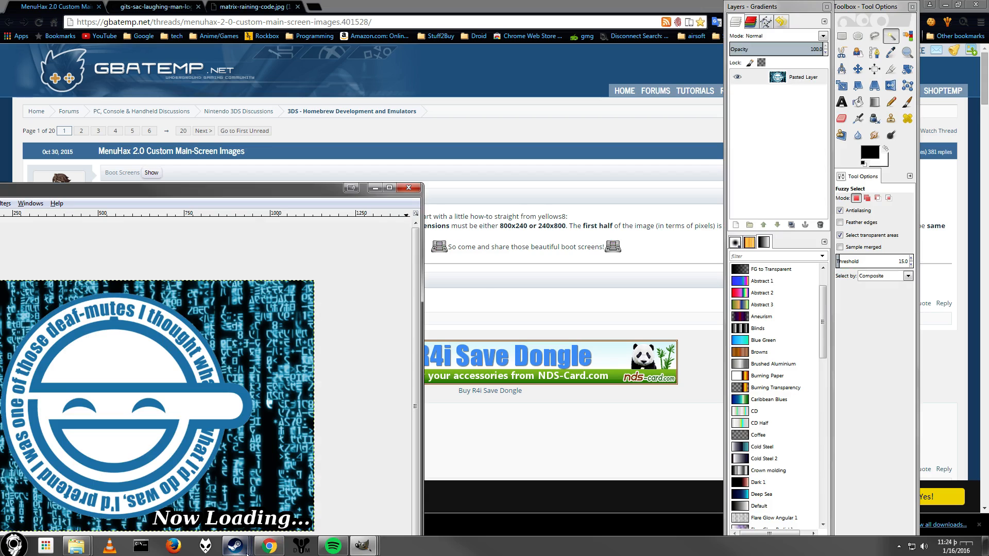
mouse_move(361, 554)
left_click(534, 483)
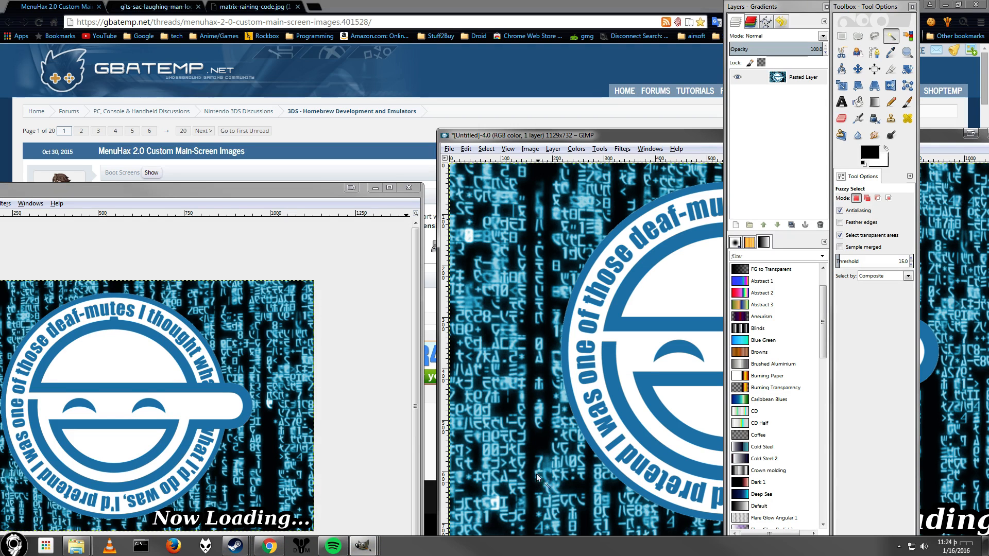
left_click_drag(518, 139, 503, 172)
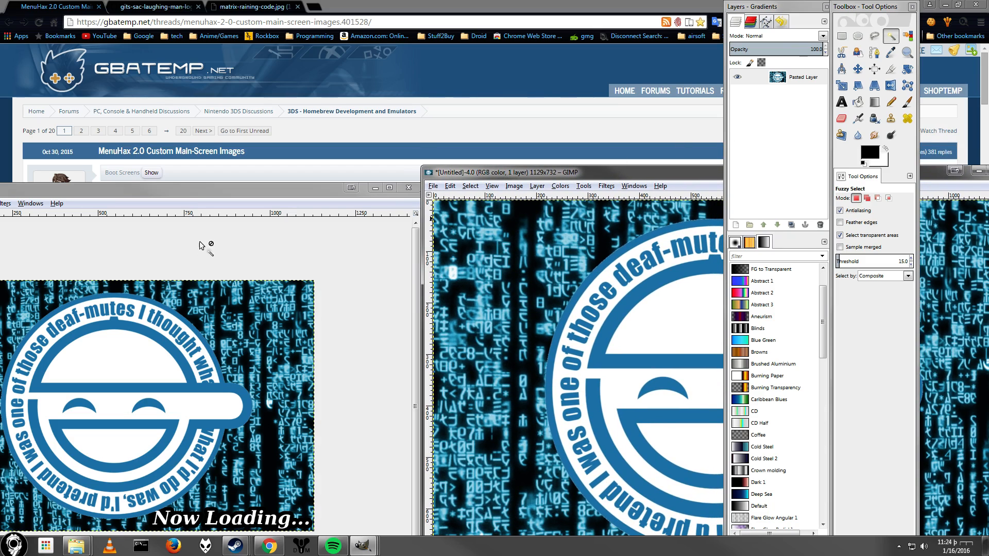
left_click_drag(207, 190, 240, 144)
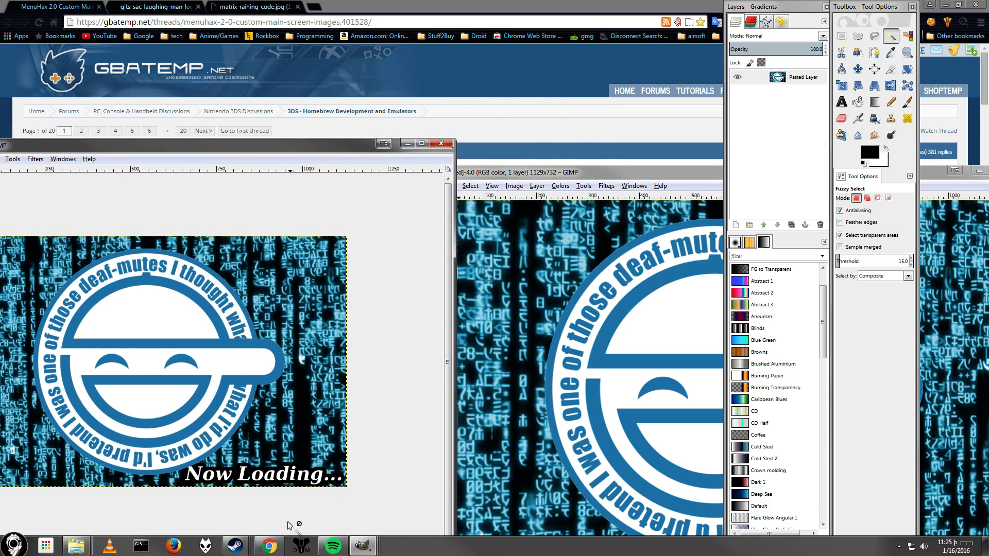
mouse_move(364, 550)
left_click(233, 495)
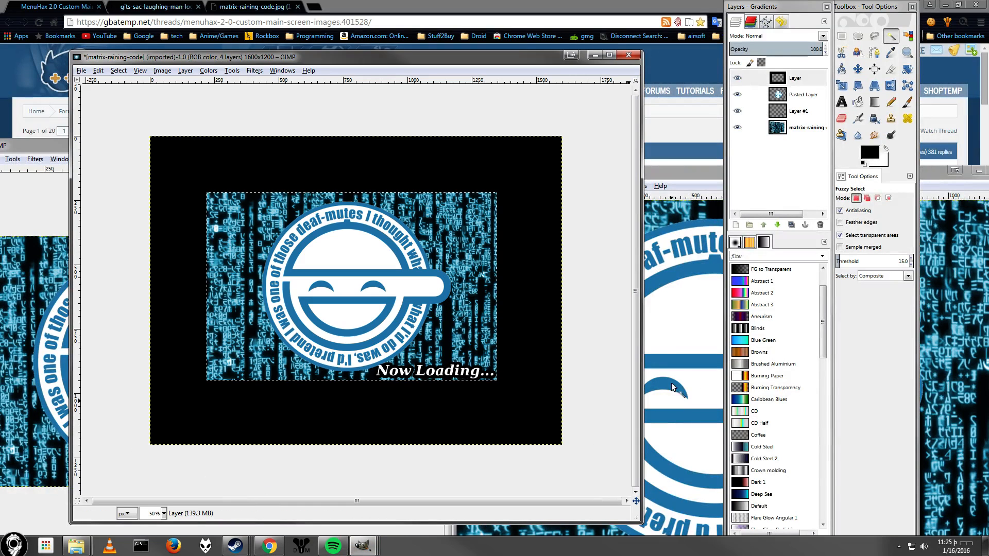
Reselect the frame layer, fuzzy-select the frame area again, and invert the selection.
left_click(752, 78)
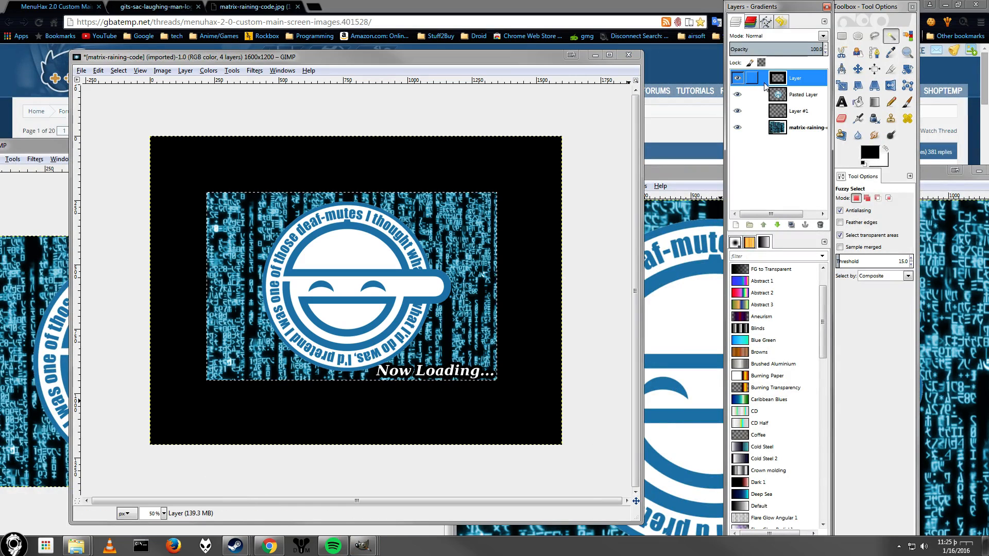
left_click(118, 70)
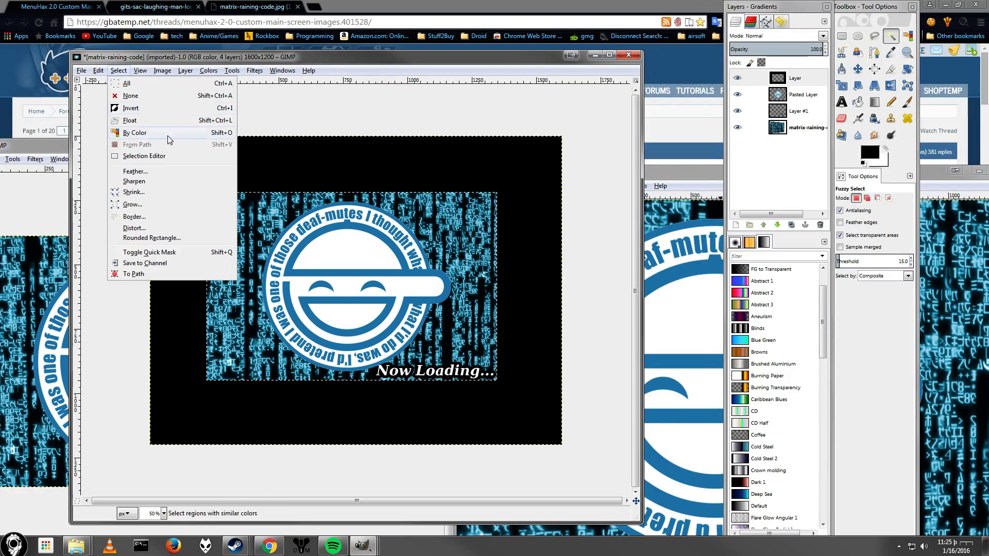
left_click(351, 172)
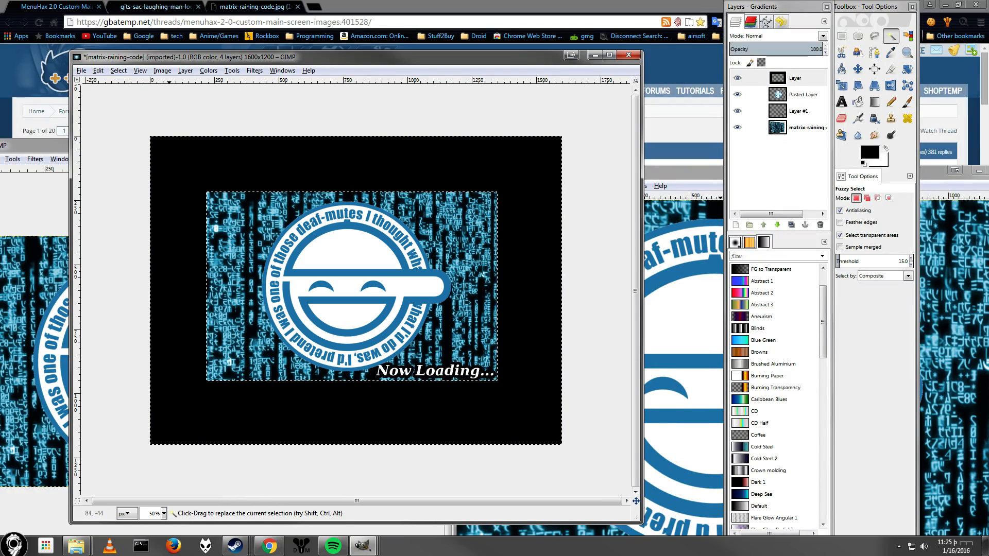
left_click(98, 71)
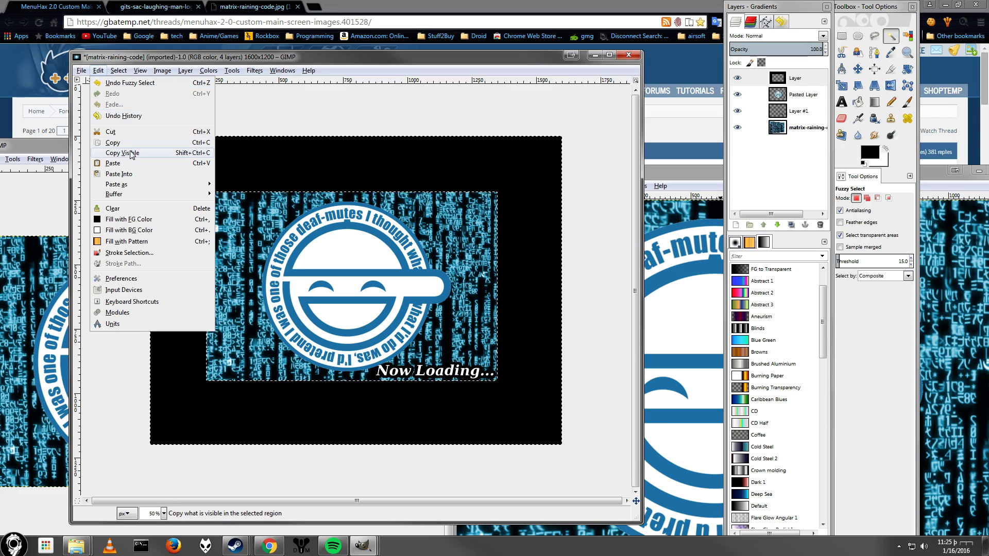
left_click(119, 71)
left_click(119, 71)
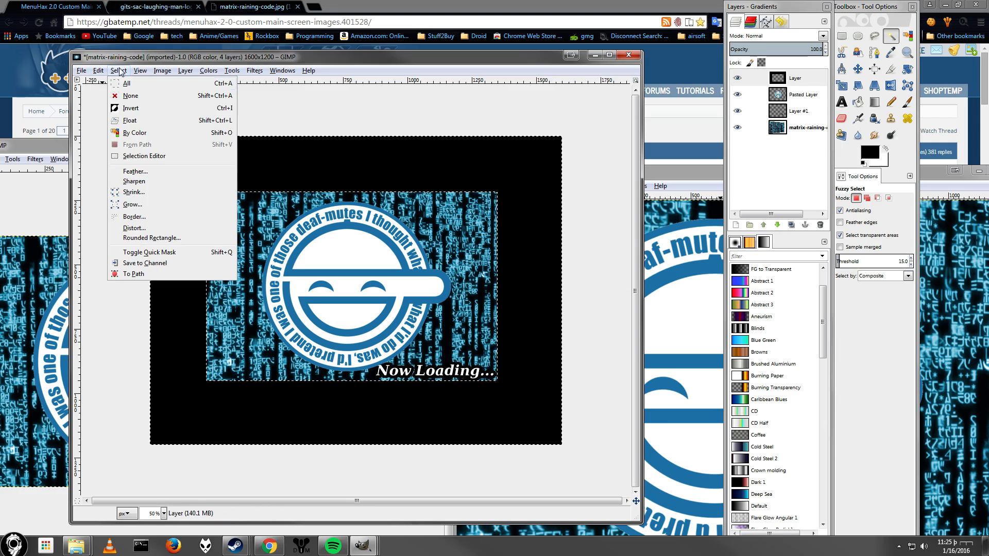
left_click(130, 109)
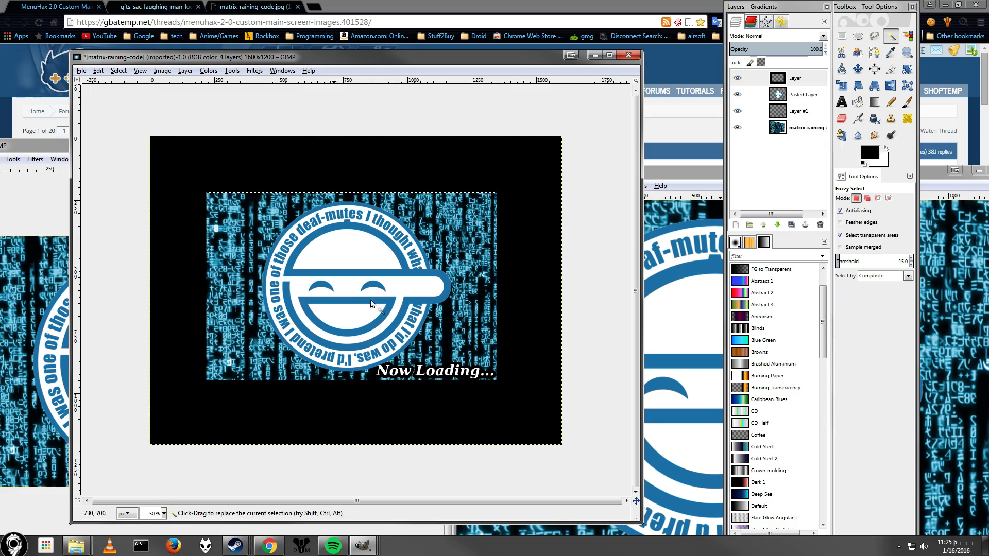
Copy the visible pixels again into another new image from the clipboard and reposition its window.
left_click(98, 70)
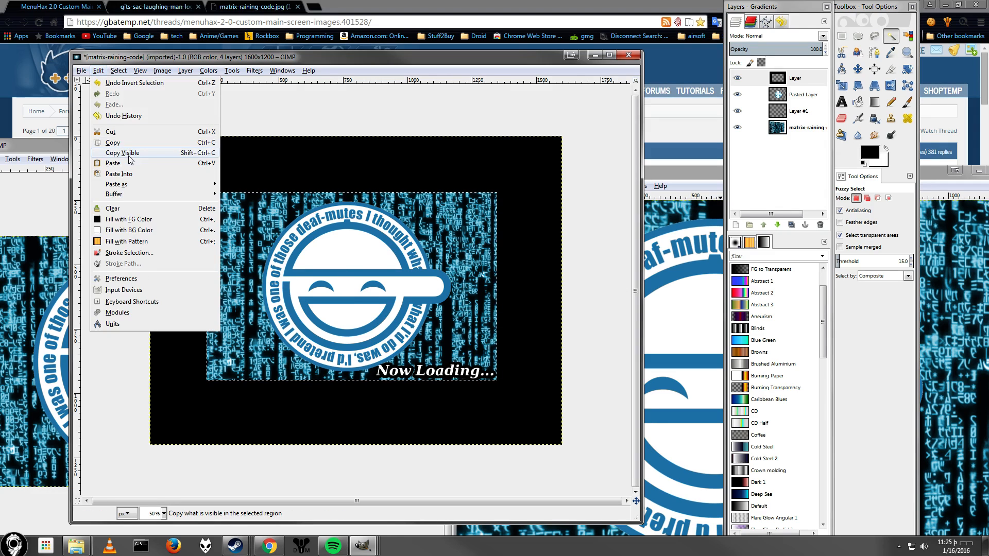
left_click(128, 148)
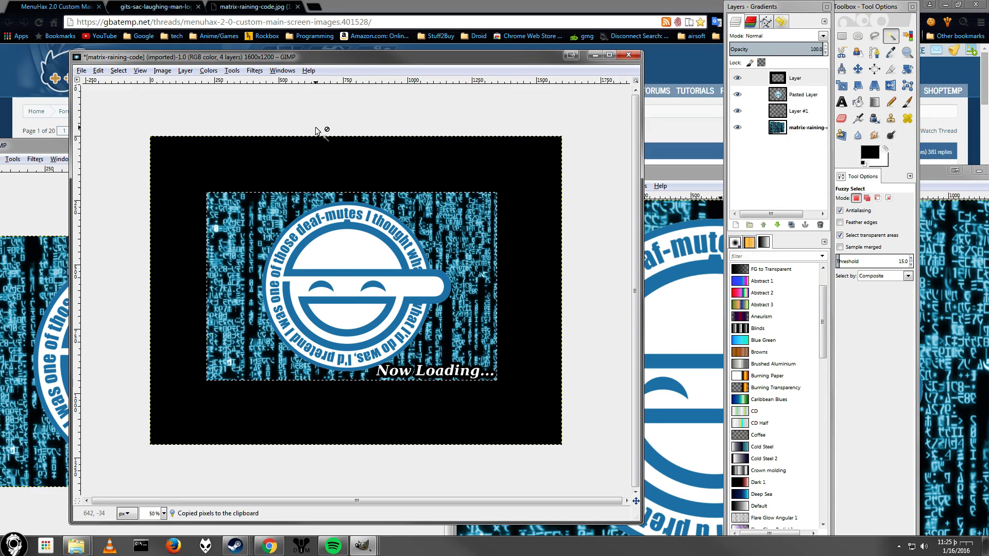
left_click(98, 71)
left_click(81, 71)
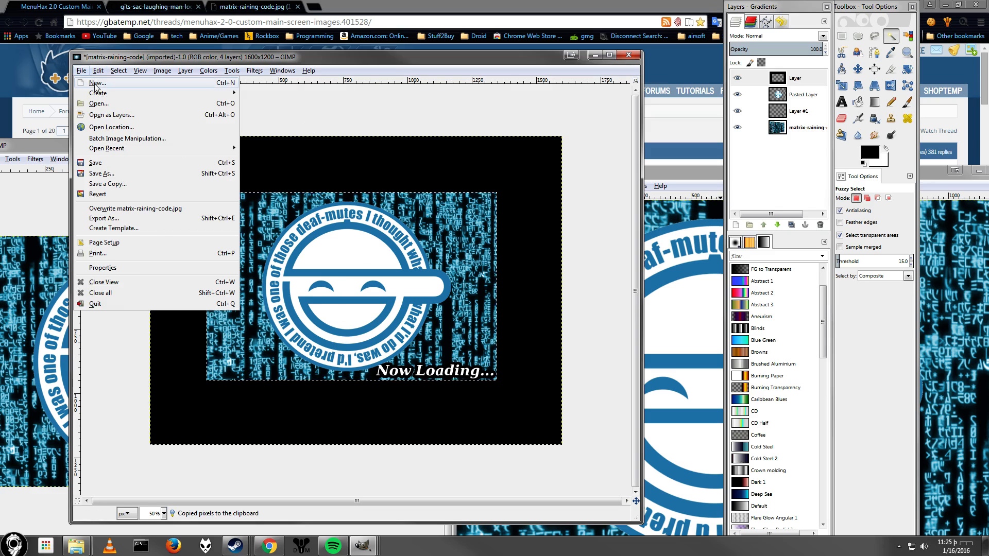
mouse_move(101, 95)
left_click(260, 93)
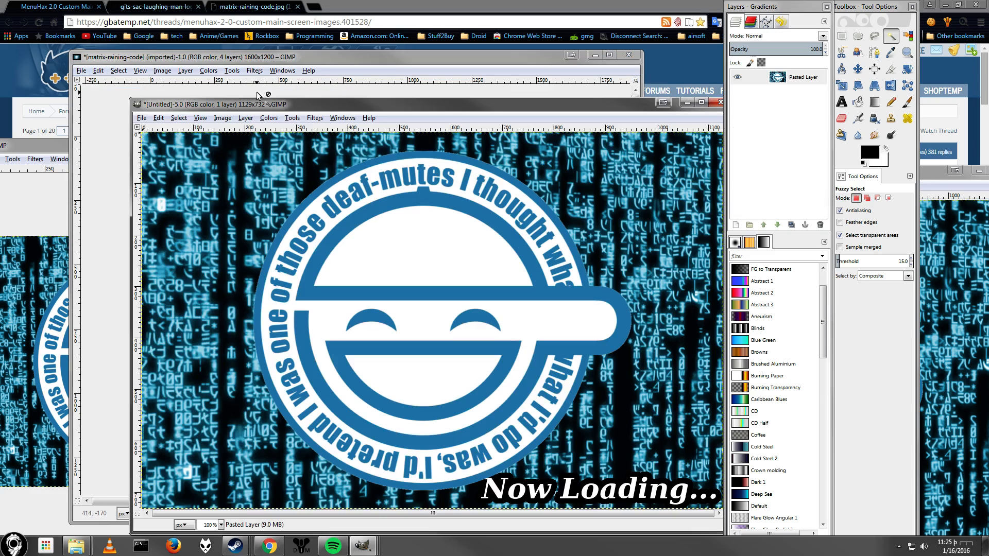
left_click_drag(367, 104, 296, 66)
left_click(701, 174)
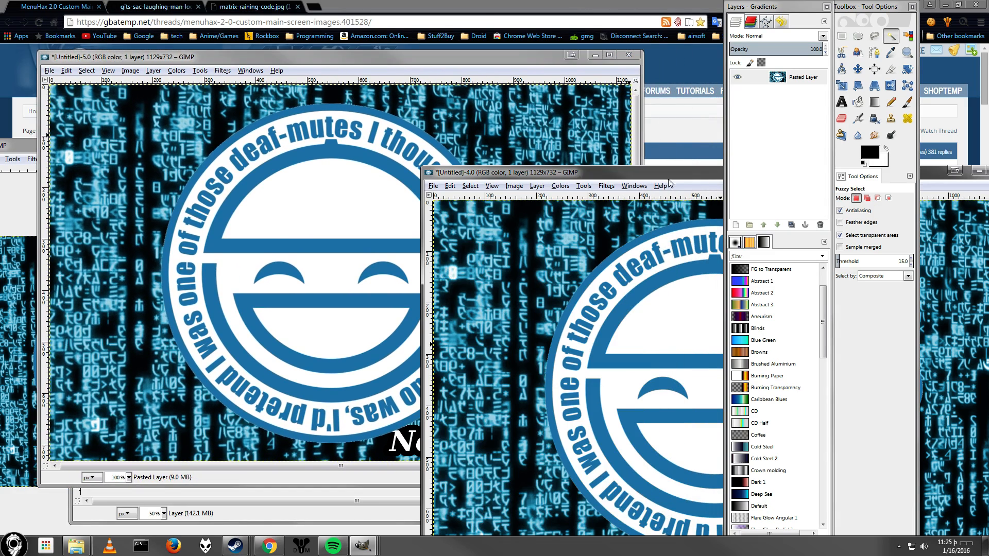
left_click(66, 70)
left_click(49, 71)
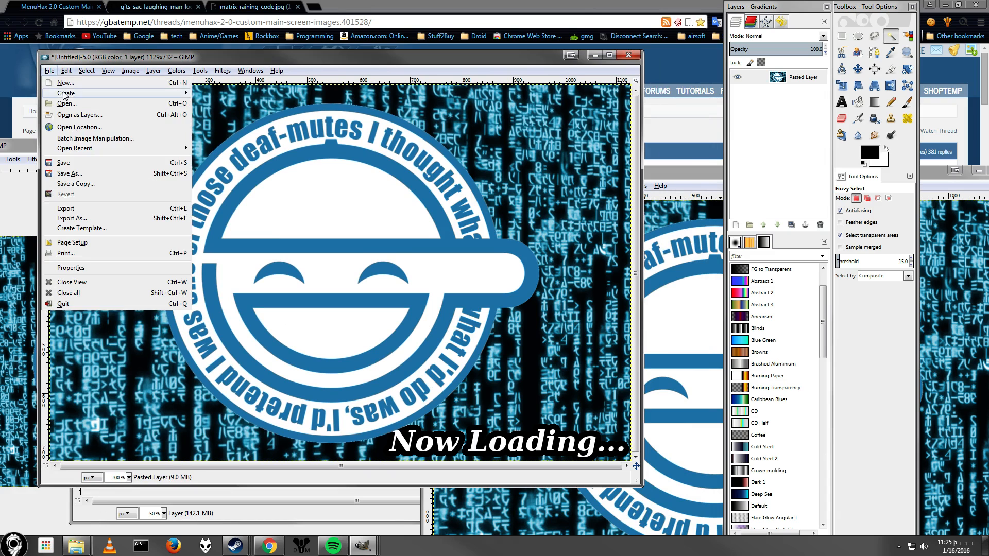
mouse_move(178, 94)
left_click(222, 94)
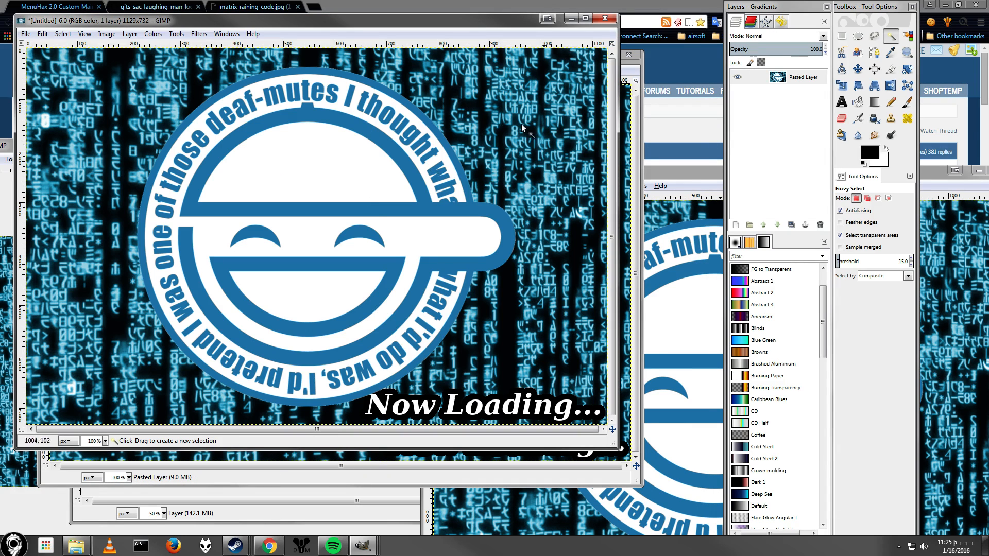
left_click(605, 18)
Close the extra untitled image copy, discarding its changes.
left_click(329, 290)
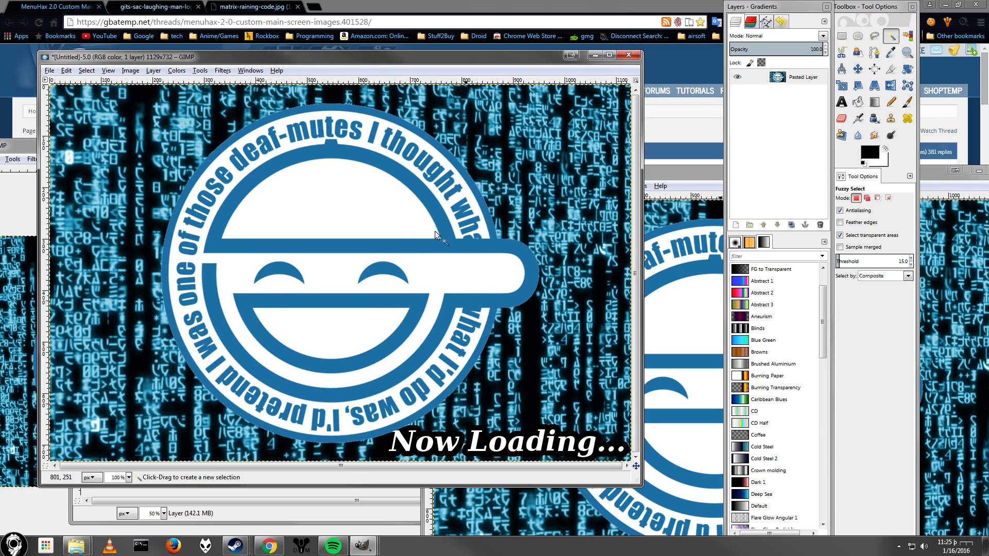
left_click(629, 55)
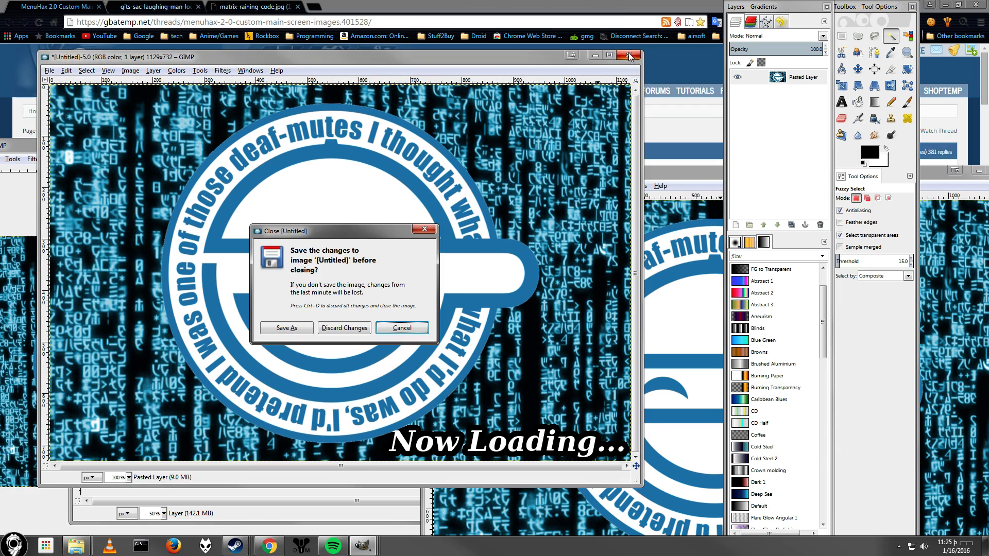
left_click(355, 328)
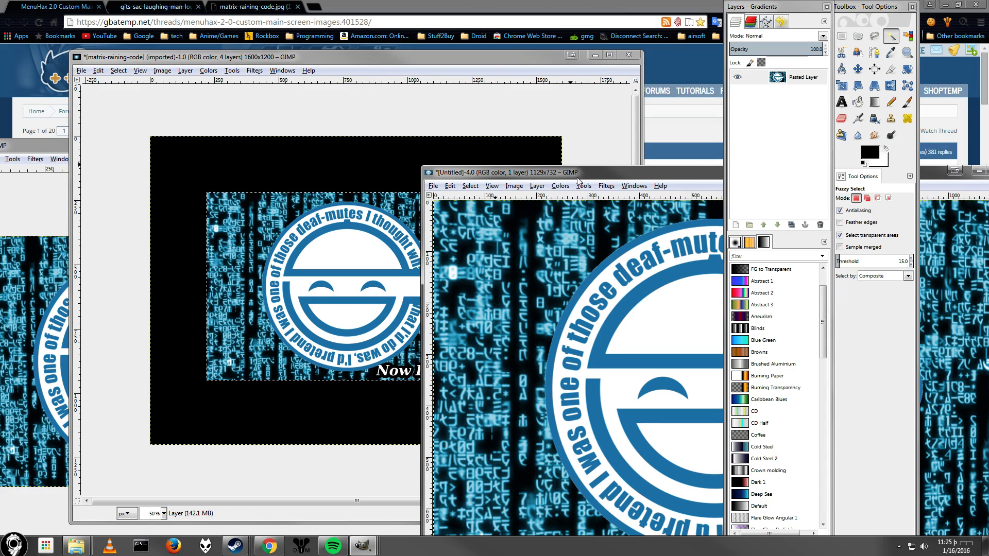
Scale the first untitled image to 400 × 240 pixels, unlinking width and height.
left_click_drag(579, 181, 508, 125)
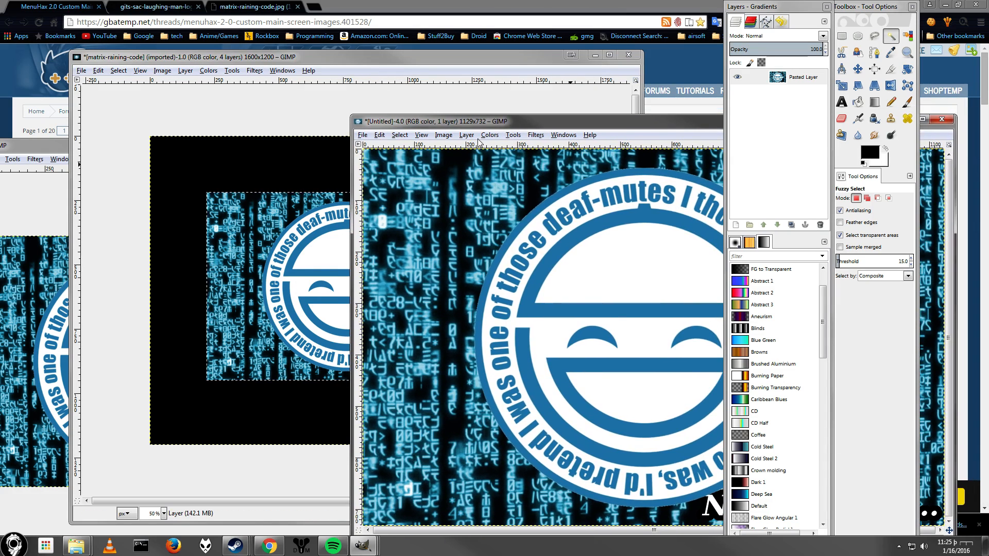
left_click(54, 146)
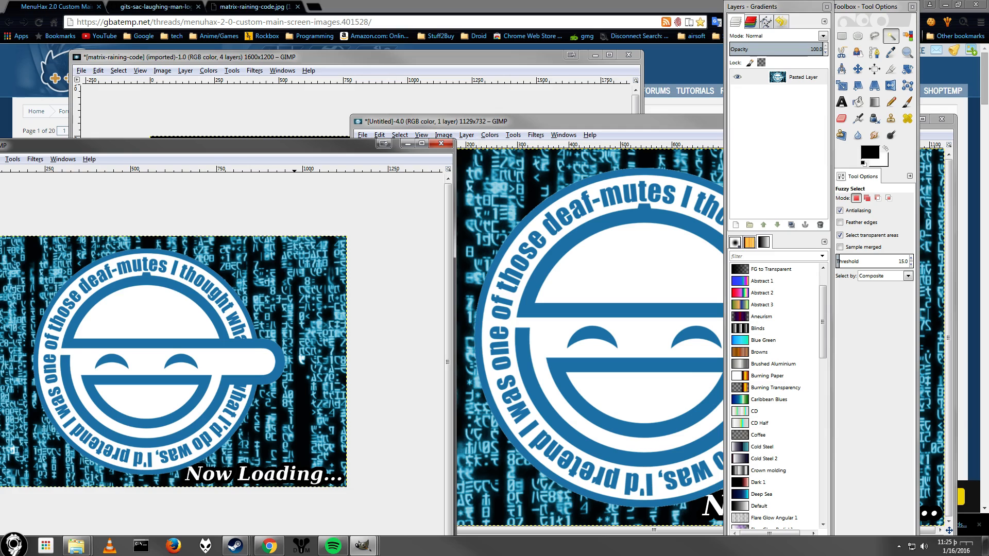
left_click(369, 5)
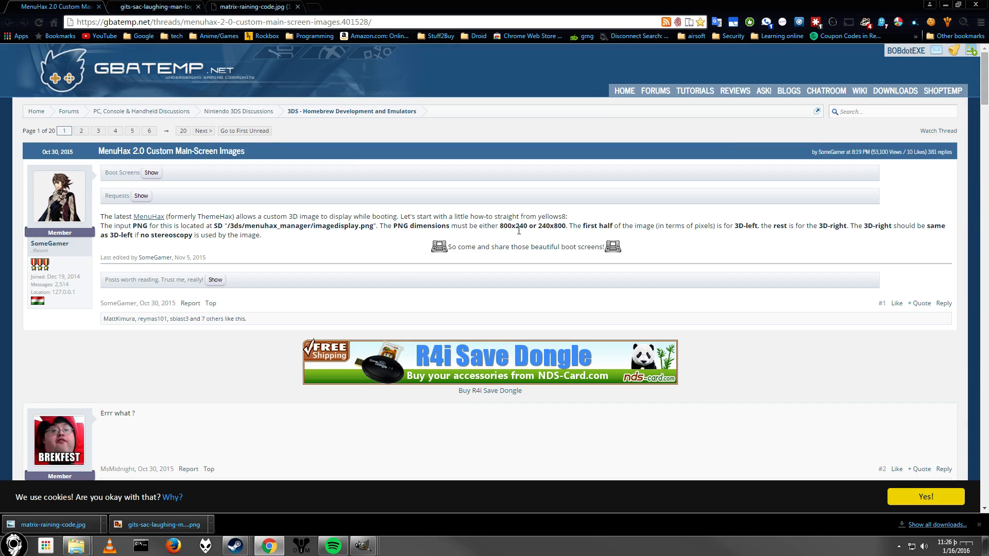
key("alt+Tab")
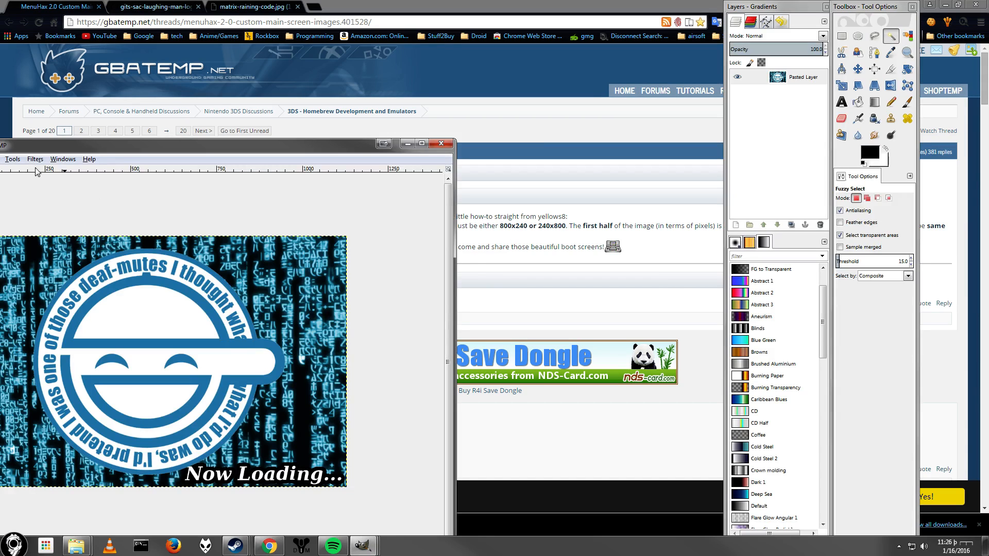
left_click_drag(114, 147, 218, 173)
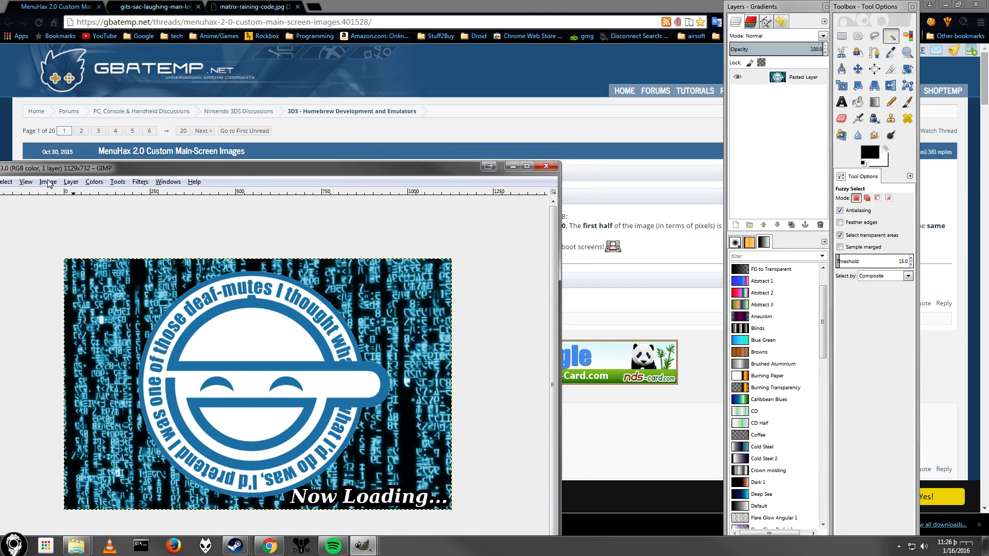
left_click(49, 184)
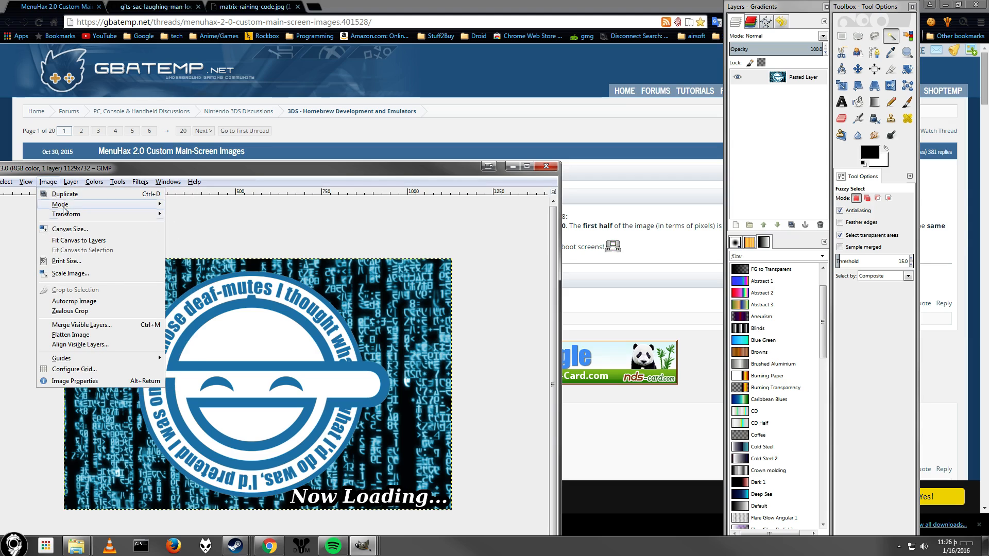
left_click(70, 273)
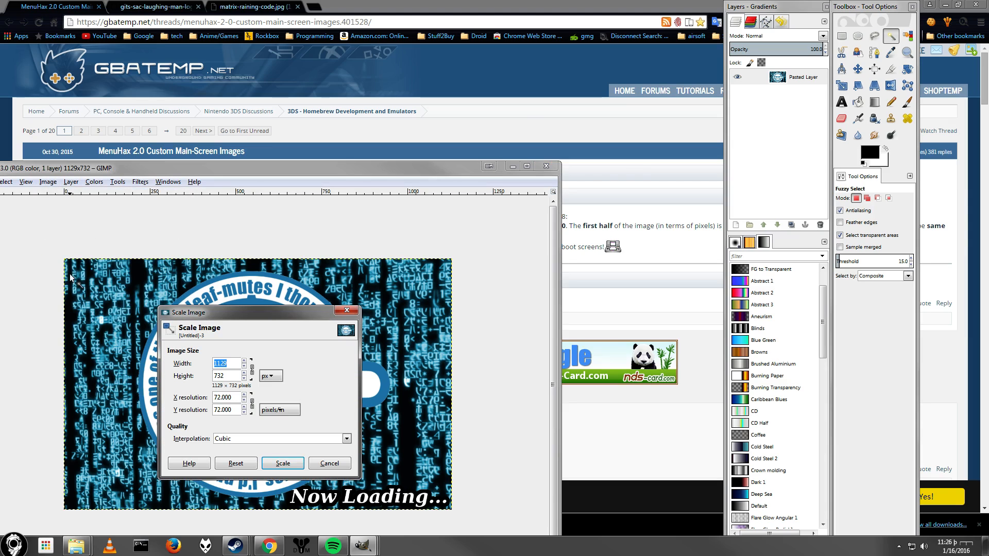
left_click(252, 370)
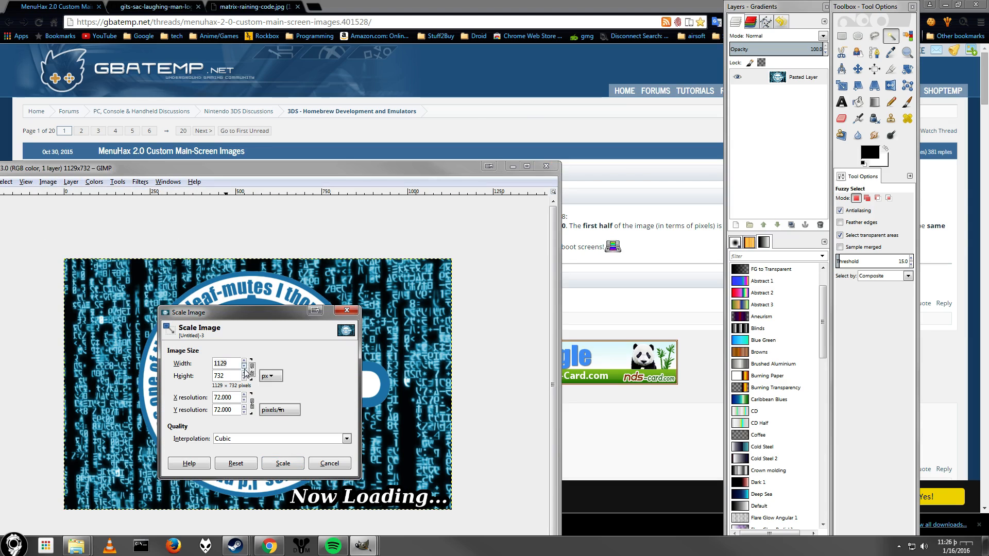
double_click(213, 362)
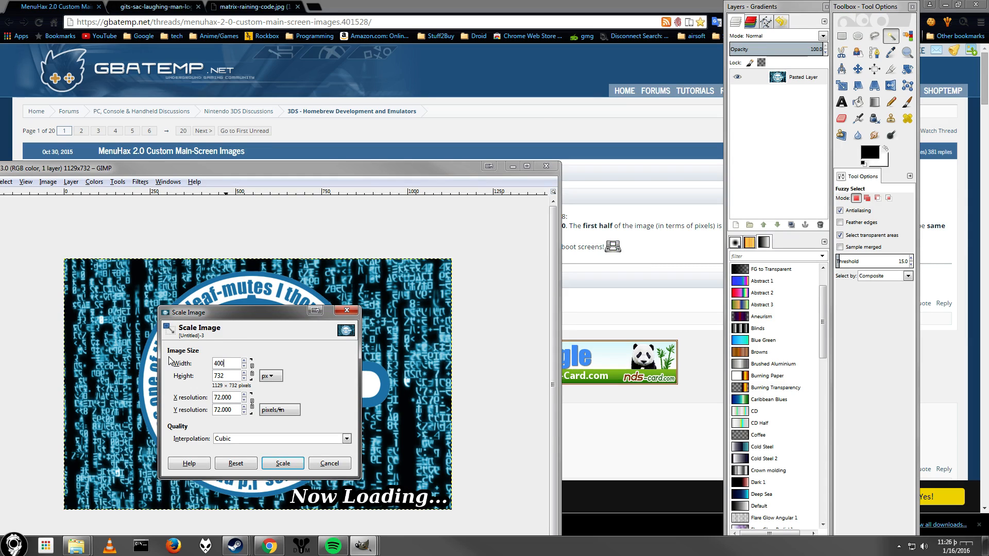
left_click(217, 376)
left_click_drag(289, 173, 242, 174)
double_click(216, 375)
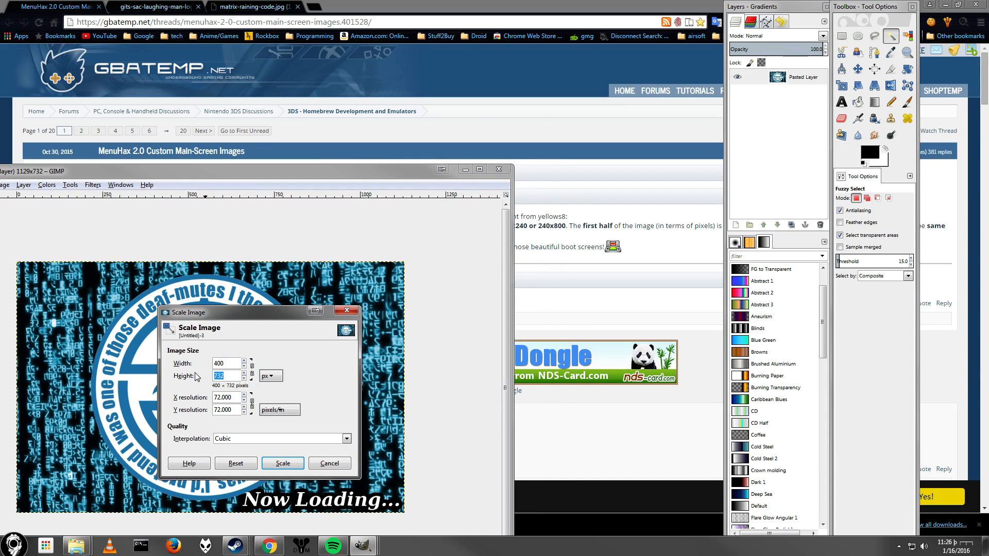
type("240")
left_click(278, 465)
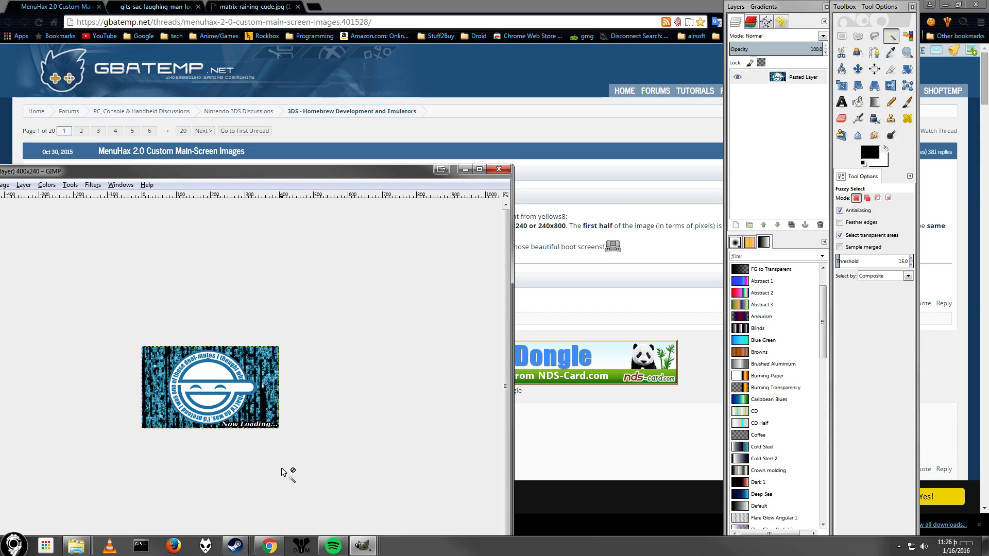
Scale the second untitled image to 400 × 240 pixels as well.
mouse_move(363, 547)
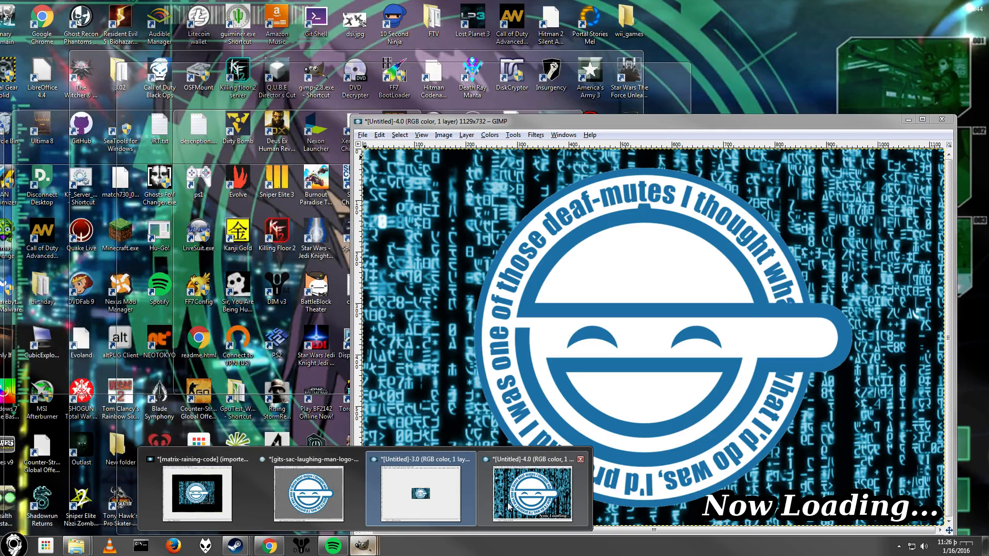
left_click(509, 507)
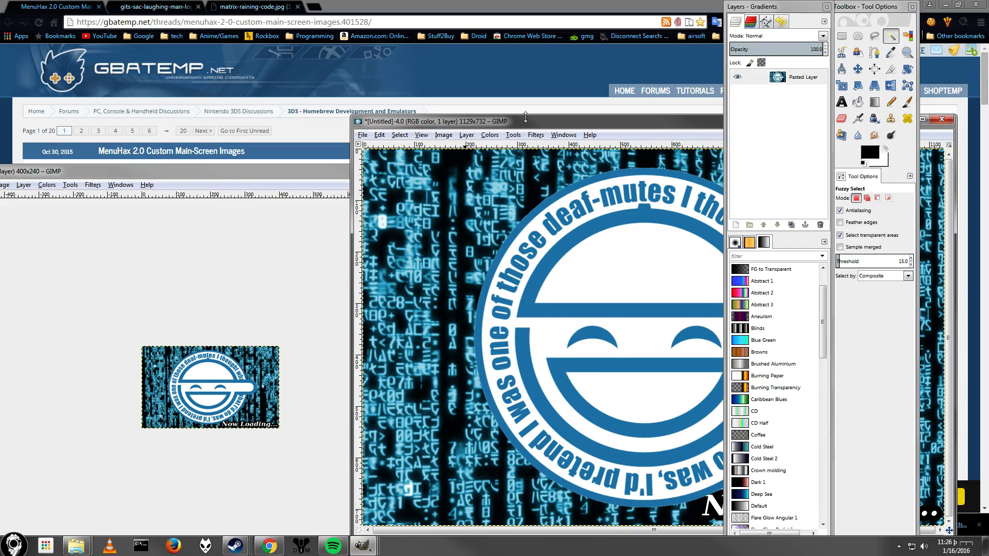
left_click(441, 136)
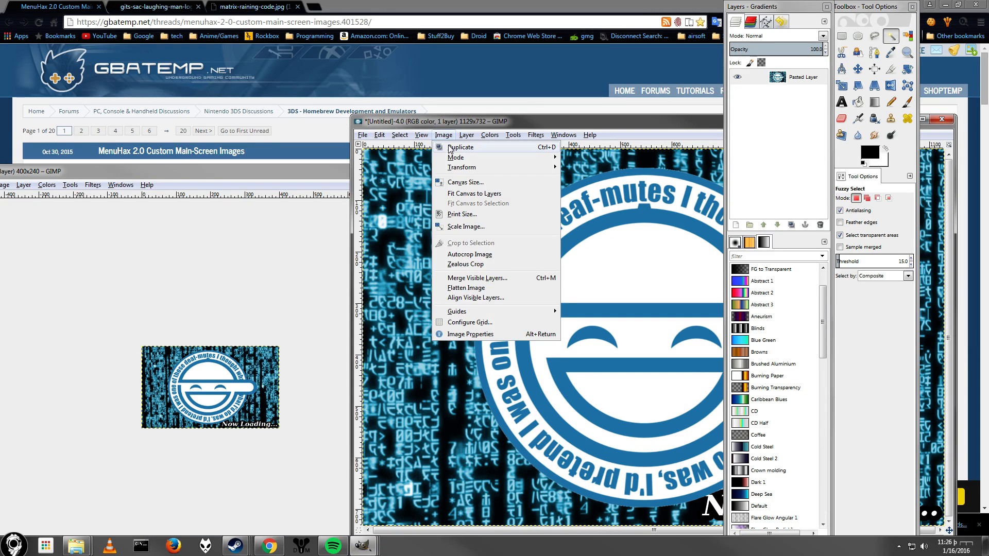
left_click(466, 226)
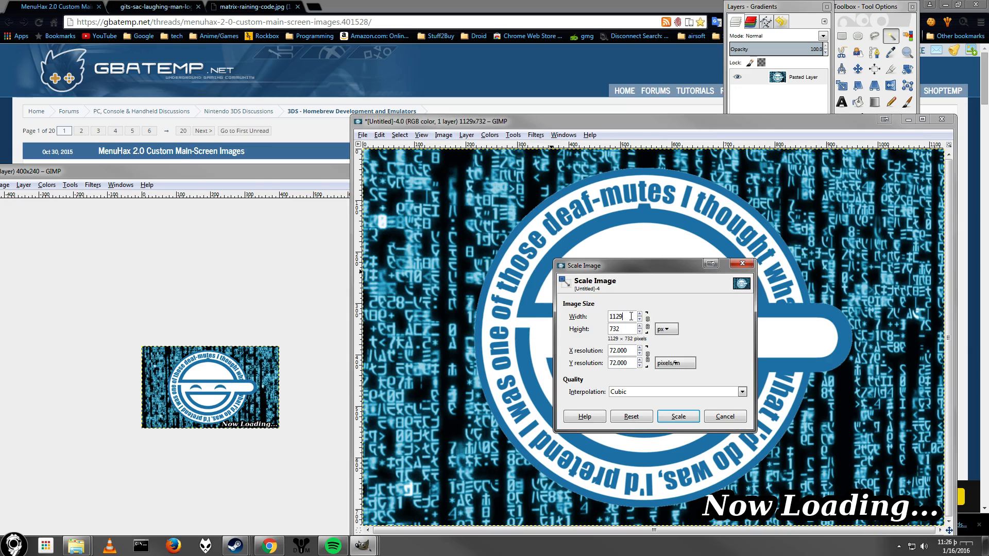
type("400")
key("Tab")
key("Tab")
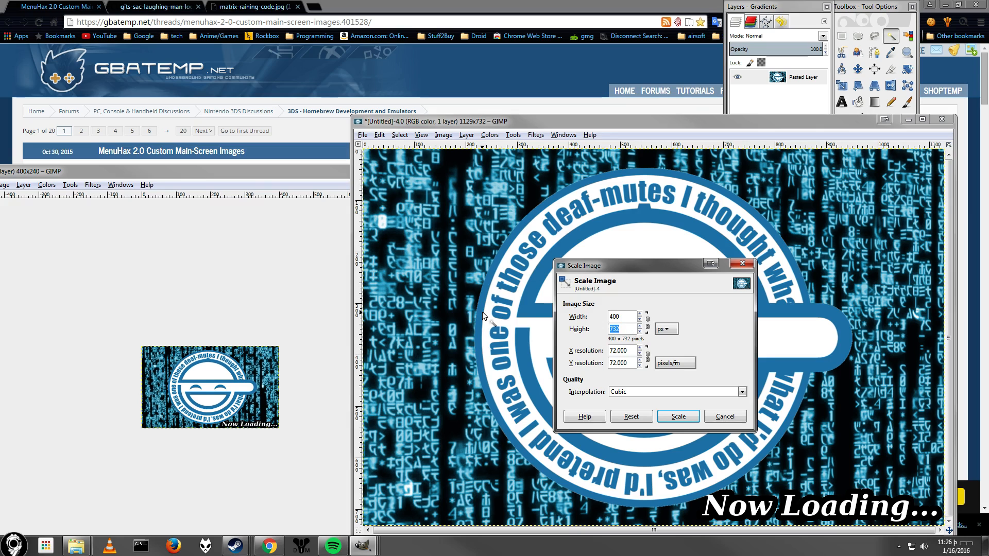
type("240")
left_click(678, 415)
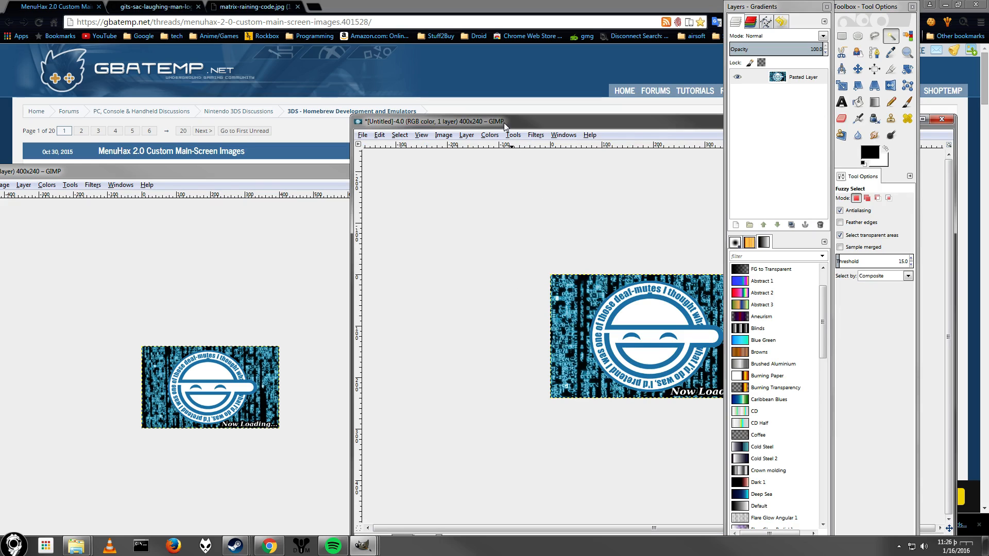
Enlarge the first image's canvas to 800 × 240 pixels, keeping the picture at offset 0.
left_click_drag(503, 123, 510, 169)
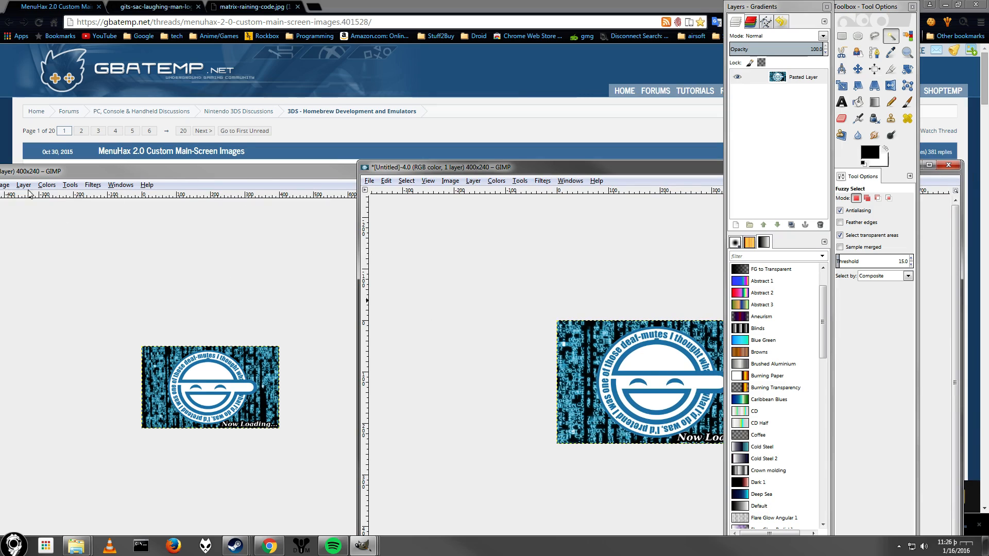
left_click(4, 184)
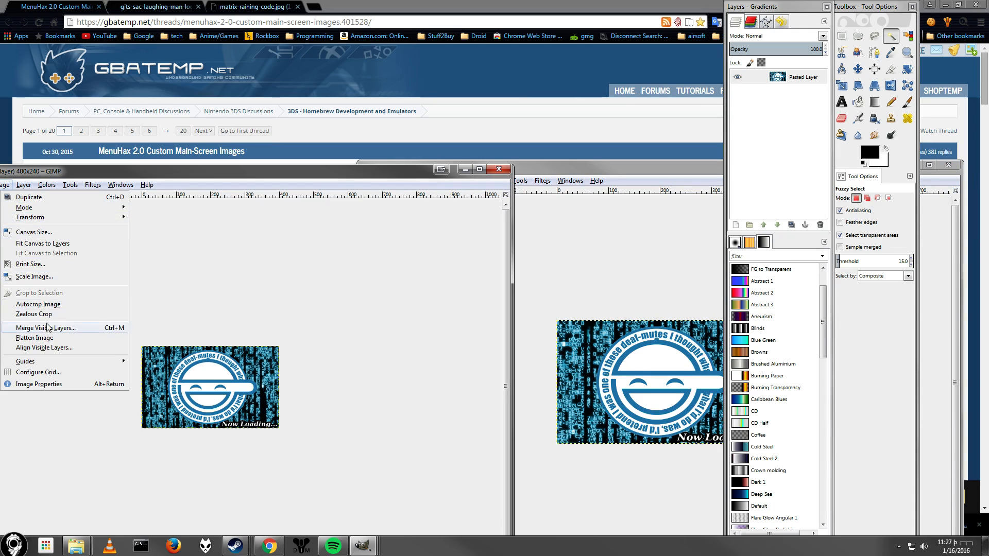
left_click(72, 232)
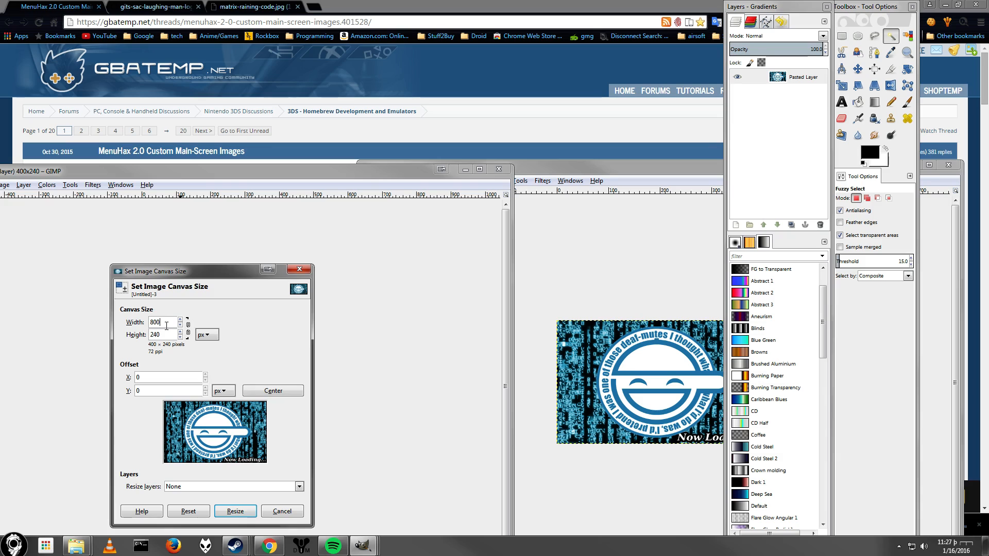
key("Return")
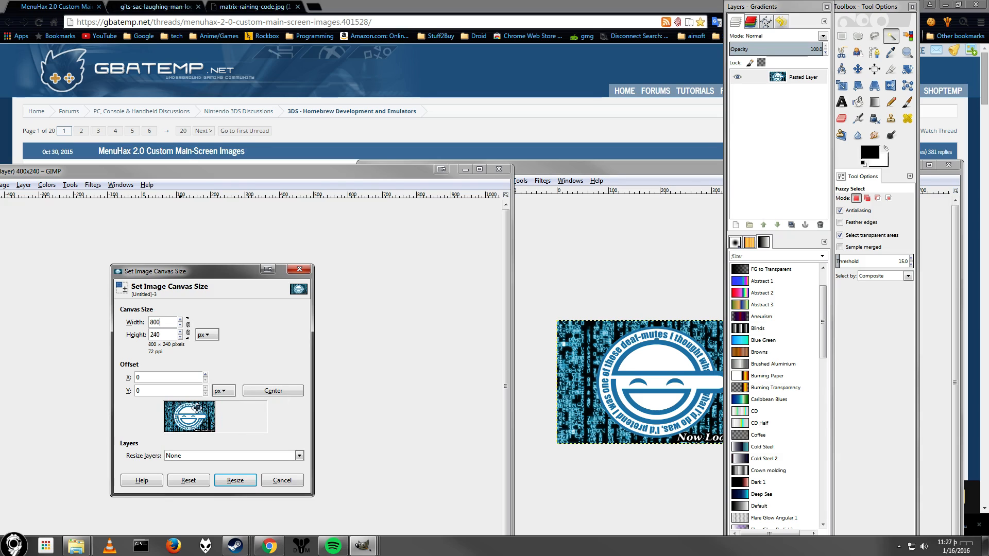
left_click_drag(195, 414, 264, 436)
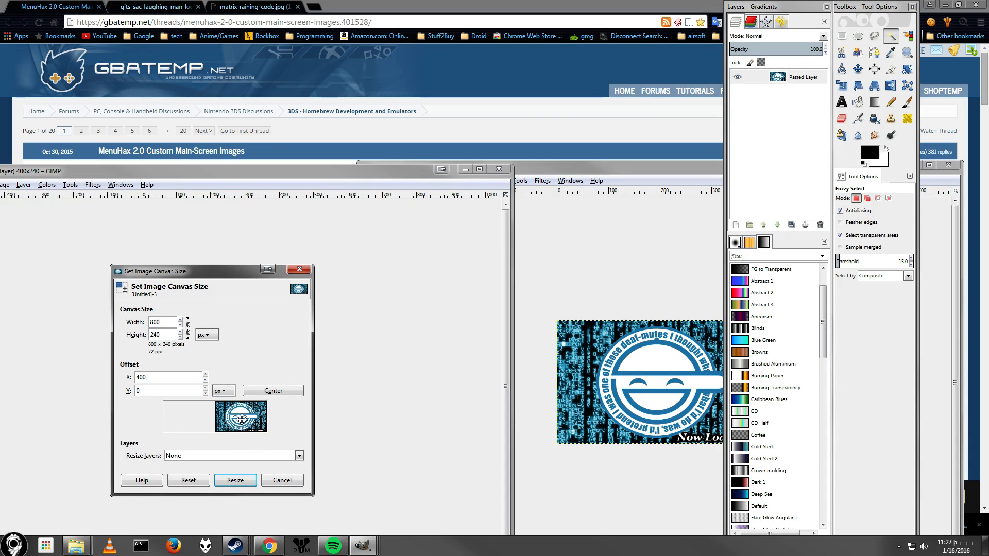
left_click_drag(244, 417, 172, 420)
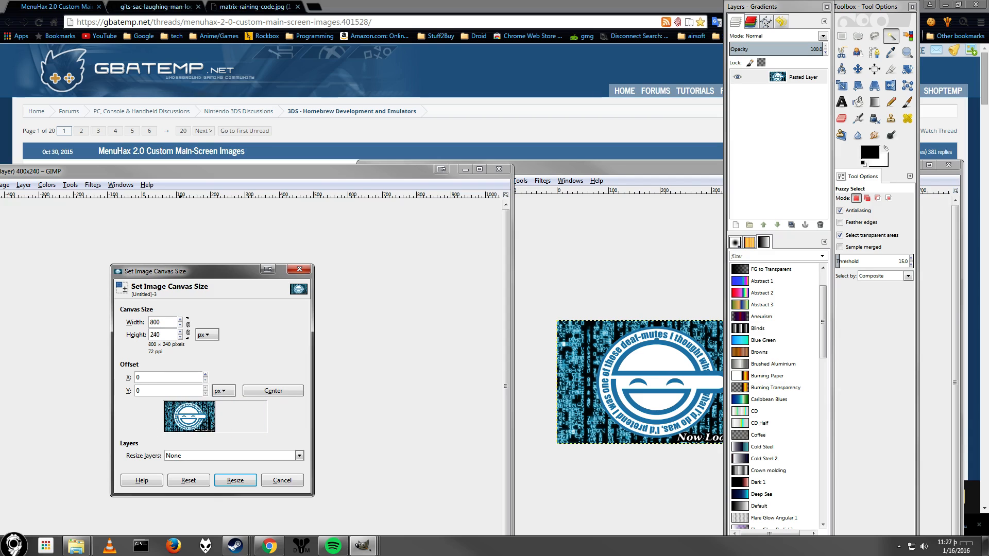
left_click(230, 480)
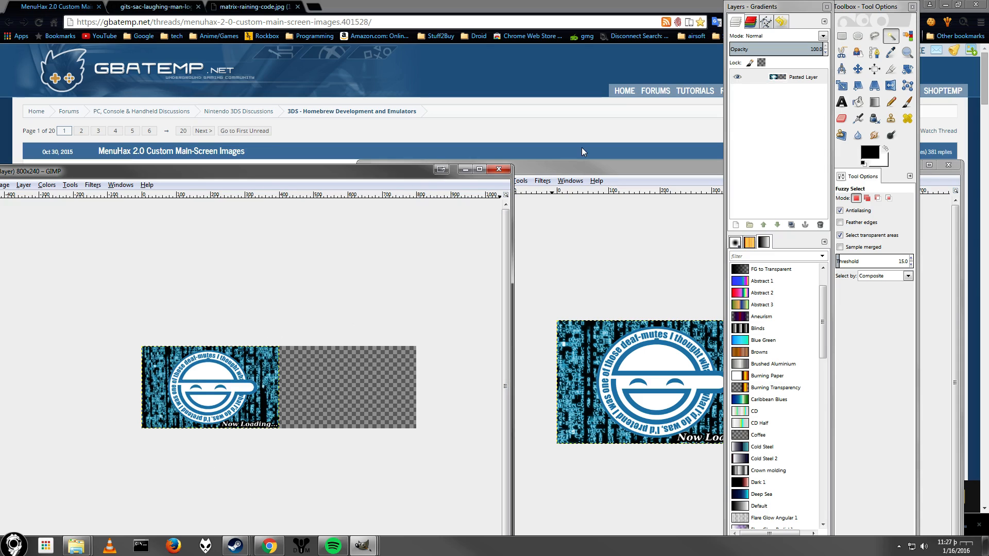
Enlarge the second image's canvas to 800 × 240 pixels, placing the picture at offset x 400.
left_click(570, 165)
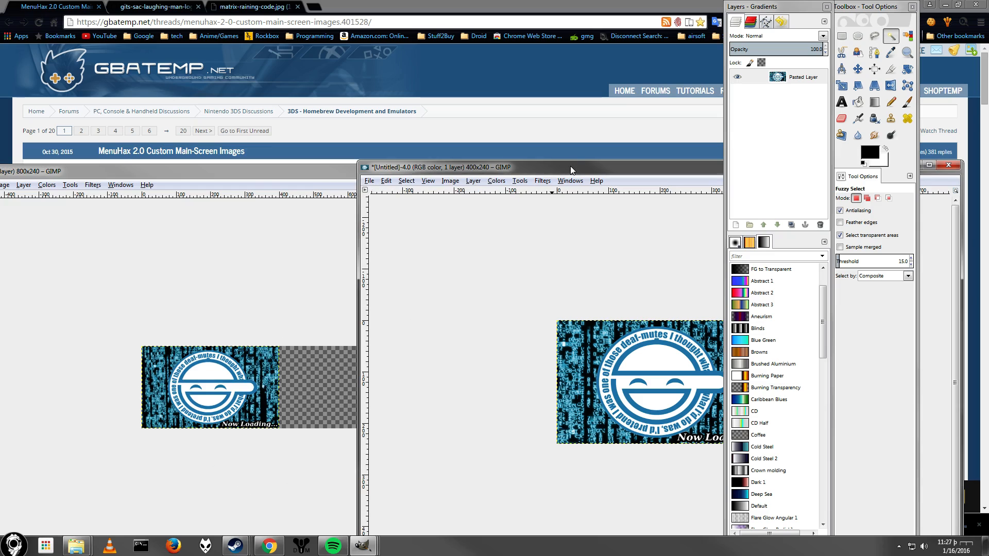
left_click(450, 181)
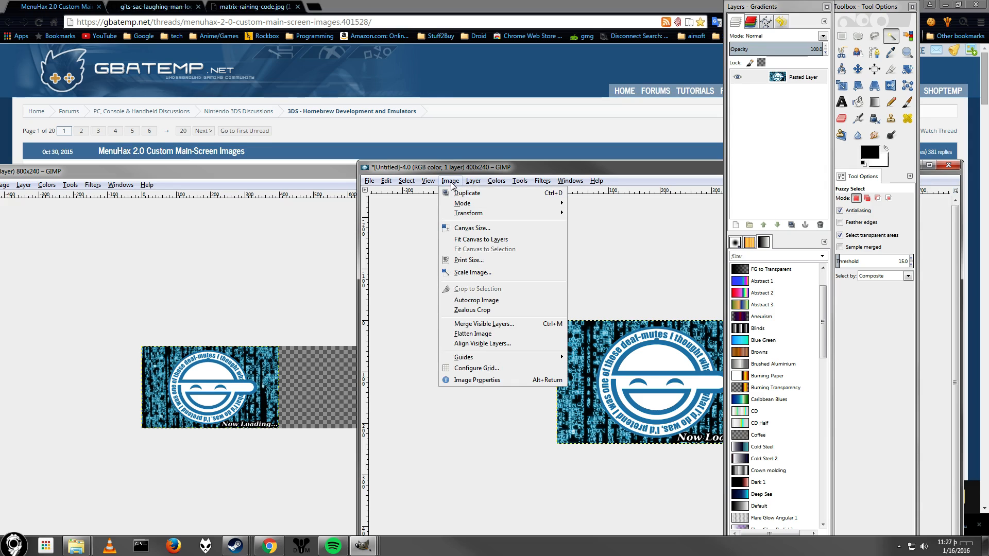
left_click(472, 228)
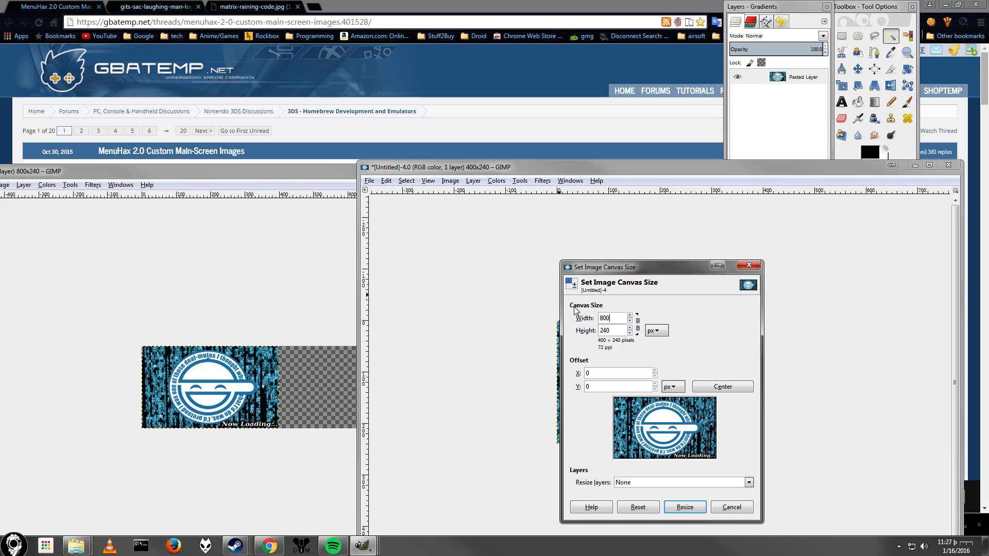
left_click(687, 506)
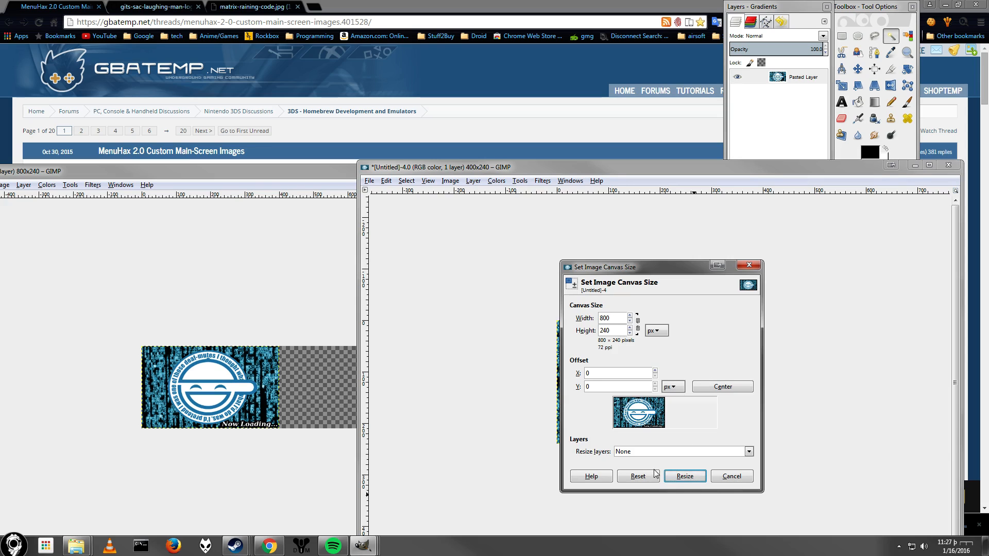
left_click_drag(637, 412, 737, 415)
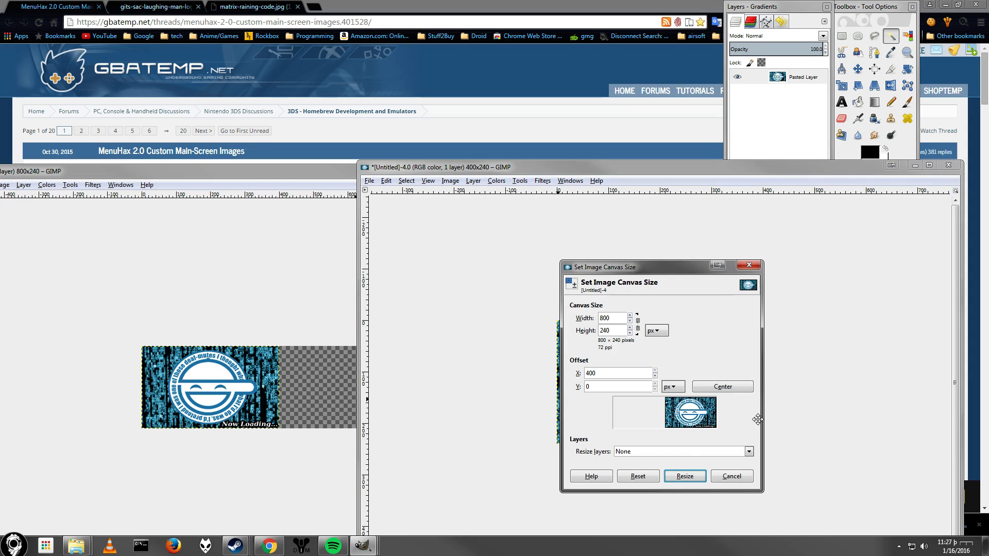
left_click(685, 476)
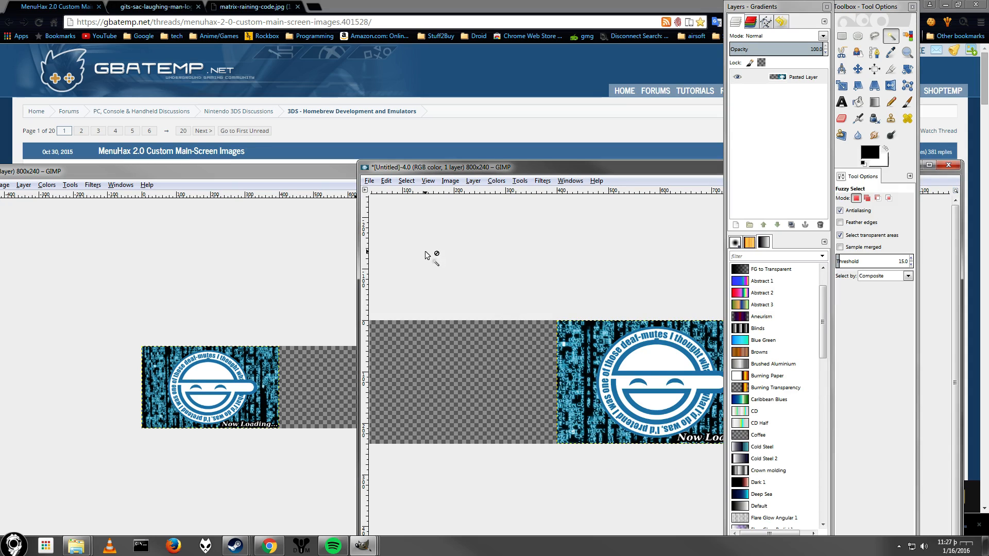
Select the whole second image and copy it.
left_click(408, 184)
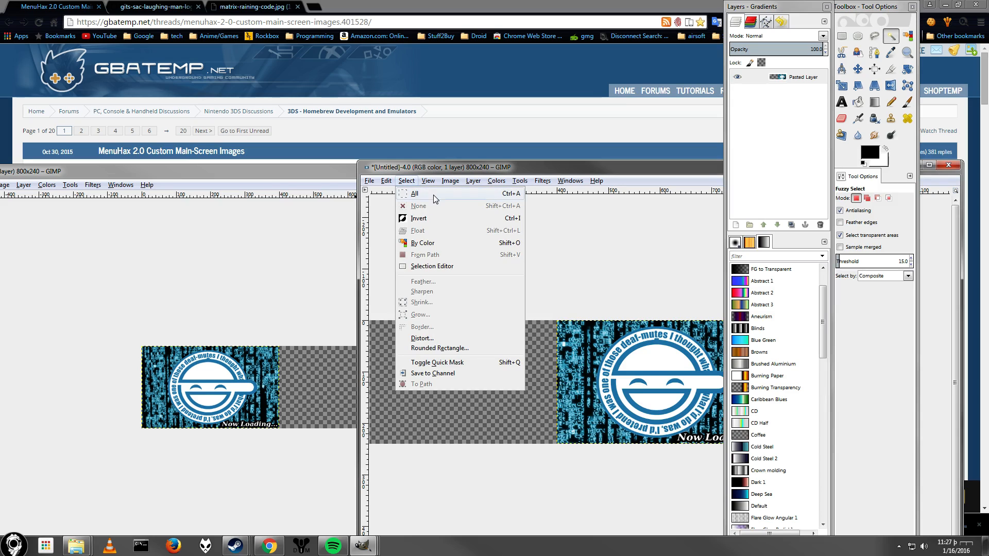
left_click(434, 194)
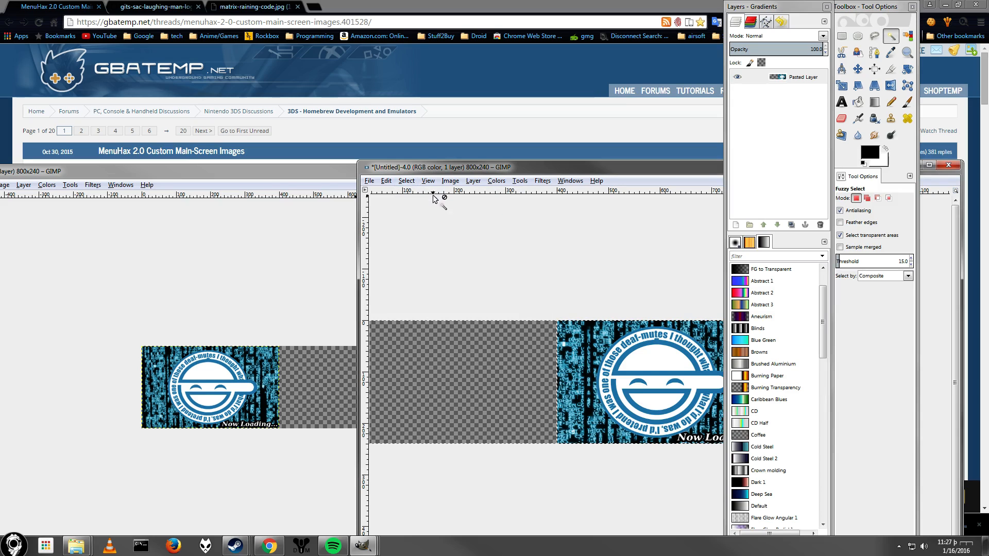
left_click(386, 183)
left_click(412, 266)
Add a new 800 × 240 transparent layer to the first image and paste the copied picture into it.
left_click(228, 194)
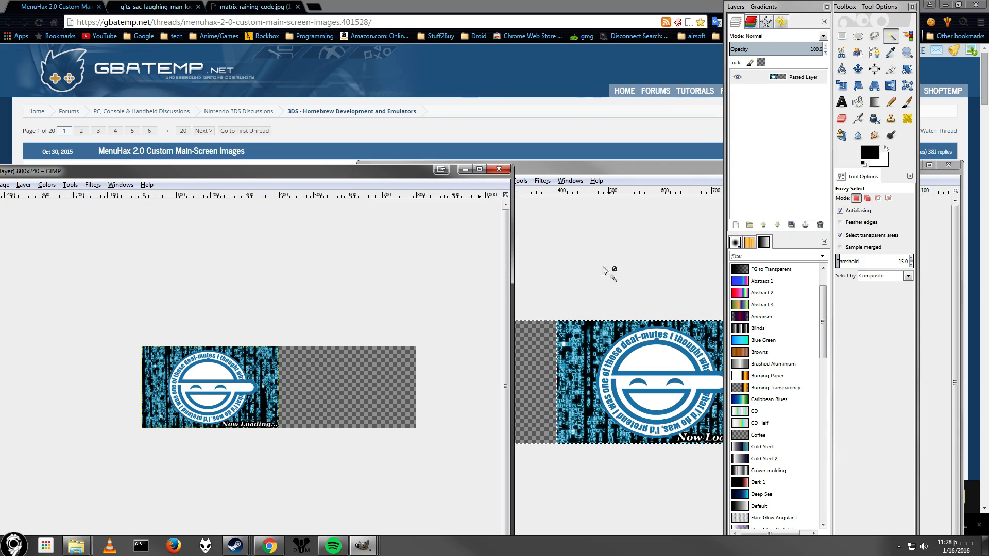
left_click(736, 225)
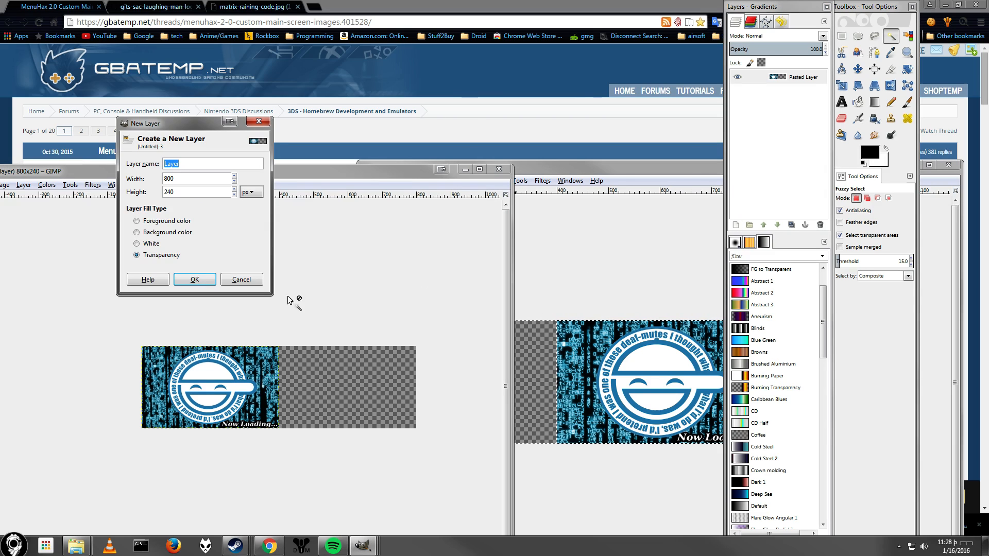
left_click(194, 278)
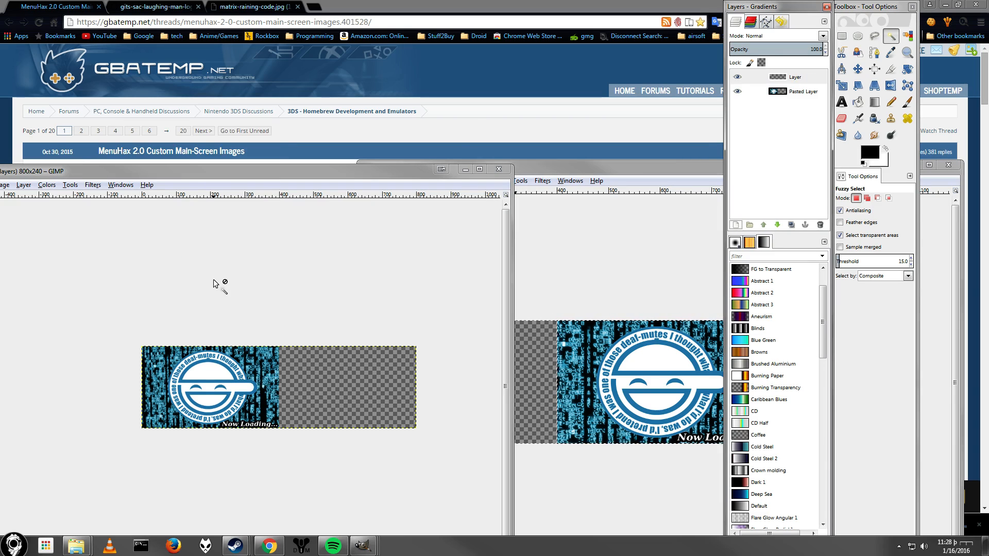
key("ctrl+v")
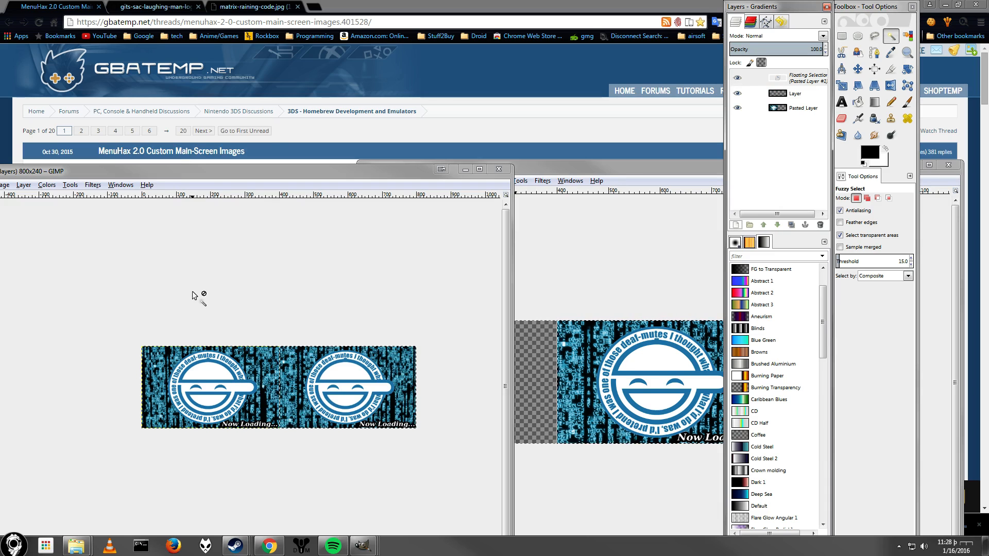
Zoom in and scroll across the combined image to inspect both halves.
left_click_drag(329, 171, 479, 93)
scroll(487, 272, "up", 3)
scroll(486, 273, "down", 2)
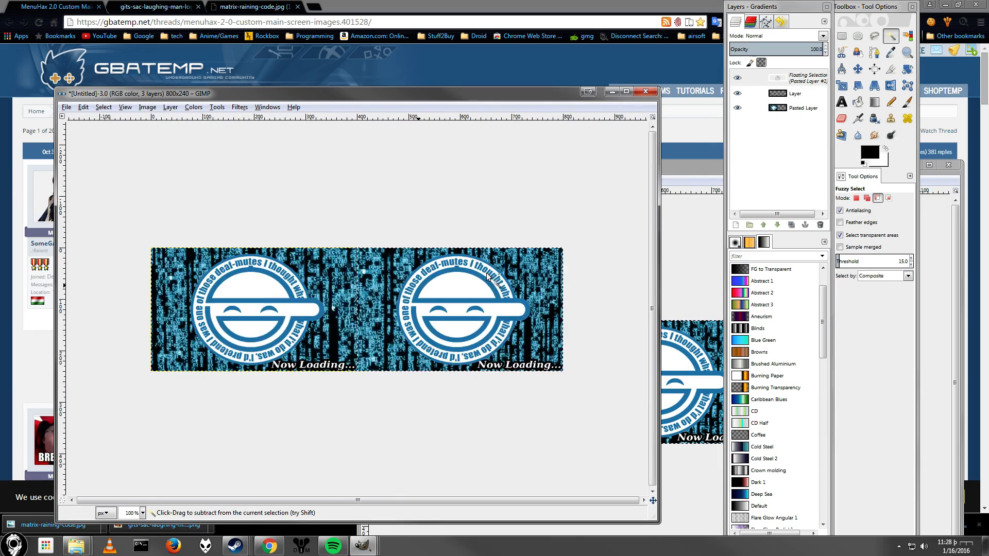
scroll(487, 273, "up", 1)
scroll(486, 272, "down", 1)
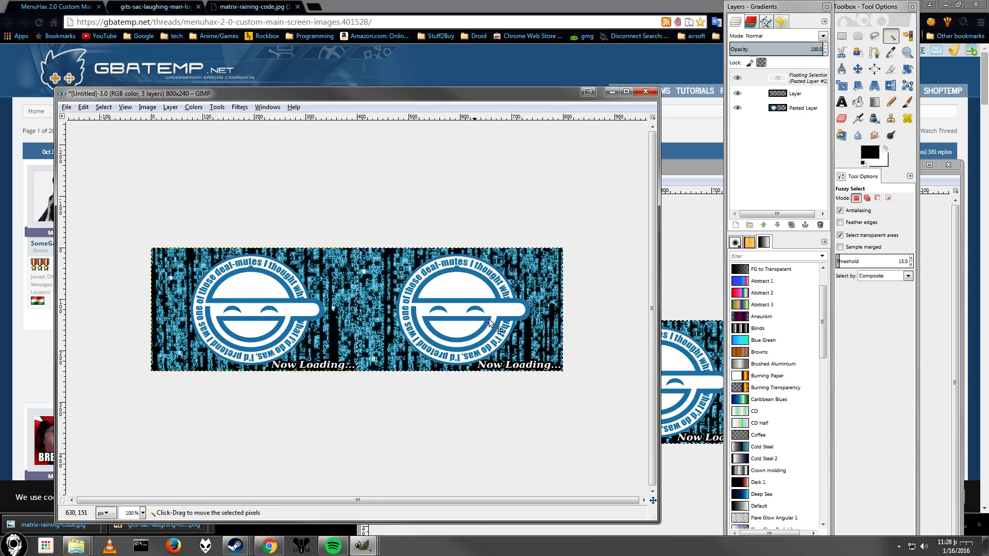
scroll(205, 291, "up", 3)
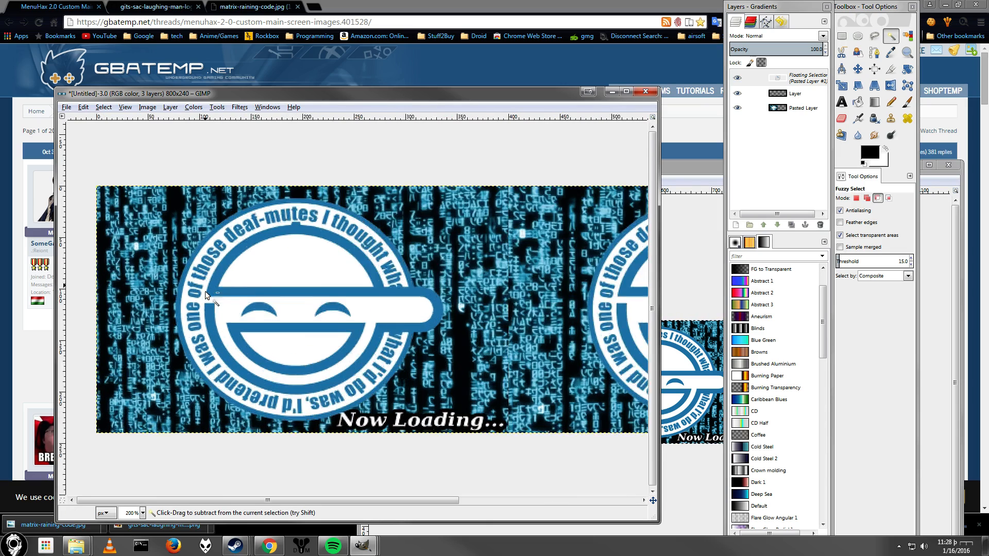
scroll(156, 292, "down", 2)
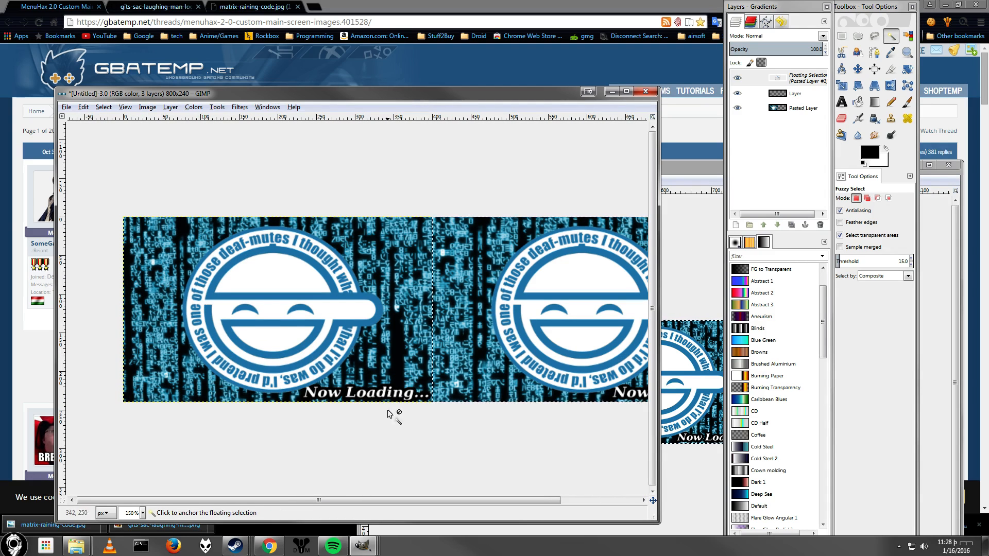
left_click_drag(430, 500, 200, 438)
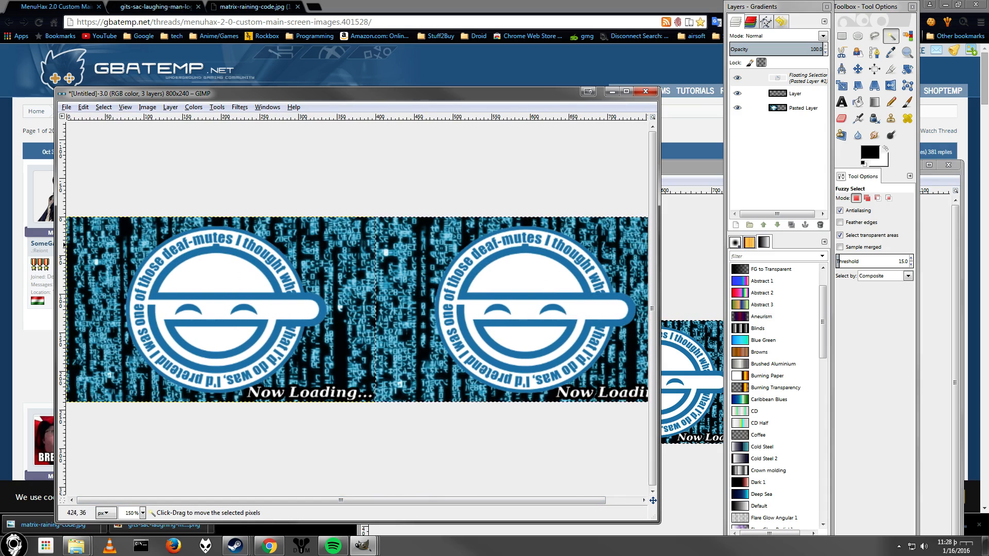
left_click(66, 107)
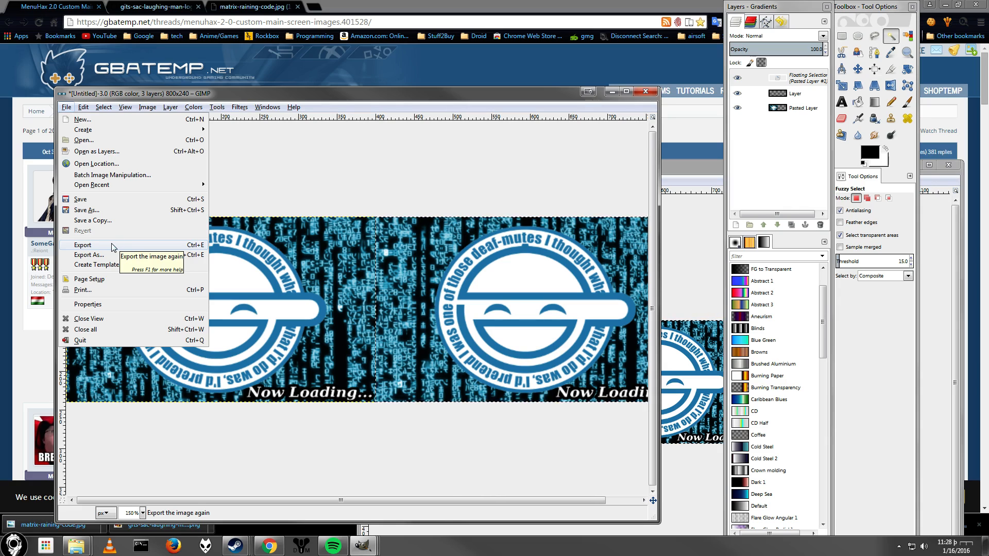
left_click(112, 248)
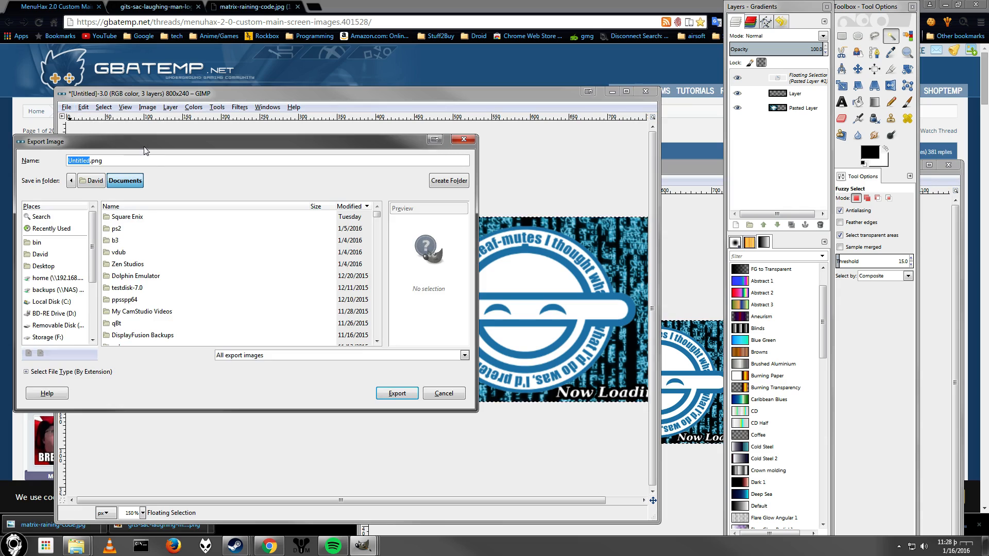
left_click_drag(147, 140, 0, 134)
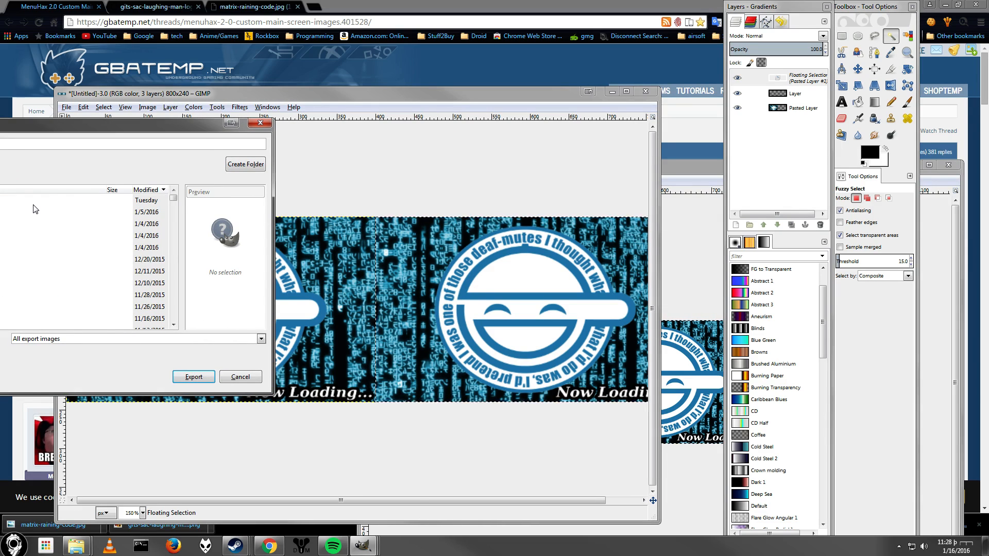
Open File Explorer and go to the 3ds/menuhax_manager folder on the GATEWAYNAND drive.
key("super+e")
double_click(314, 246)
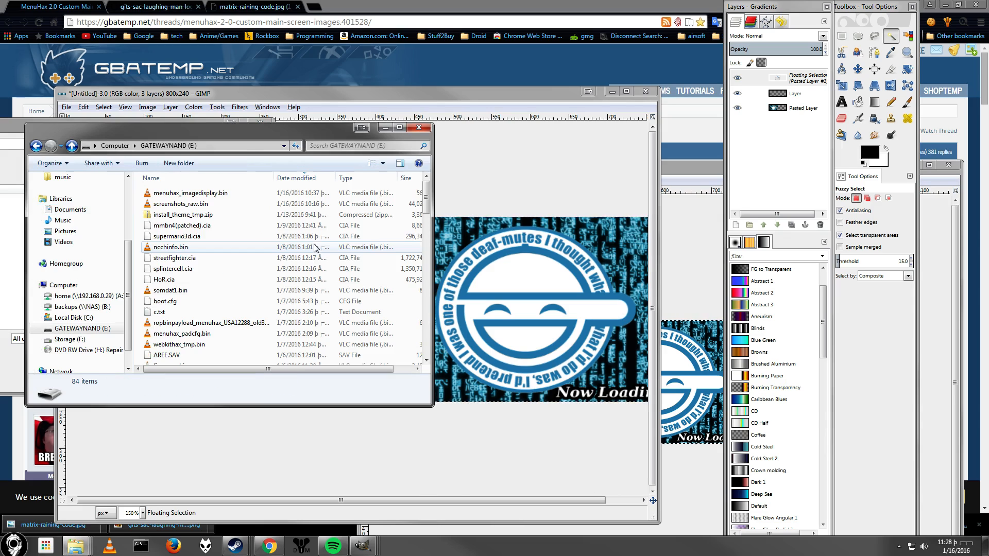
left_click(228, 238)
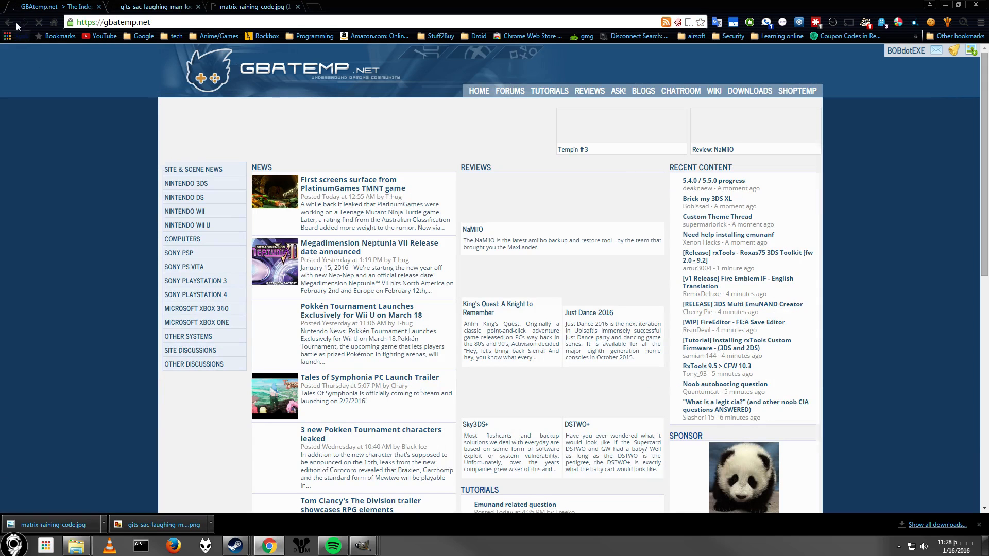
left_click(15, 23)
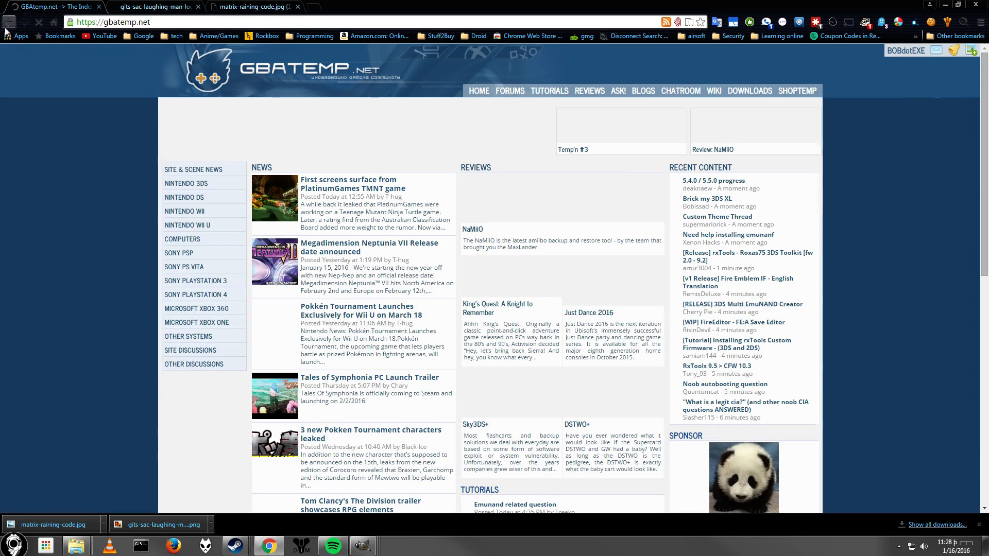
type("3ds")
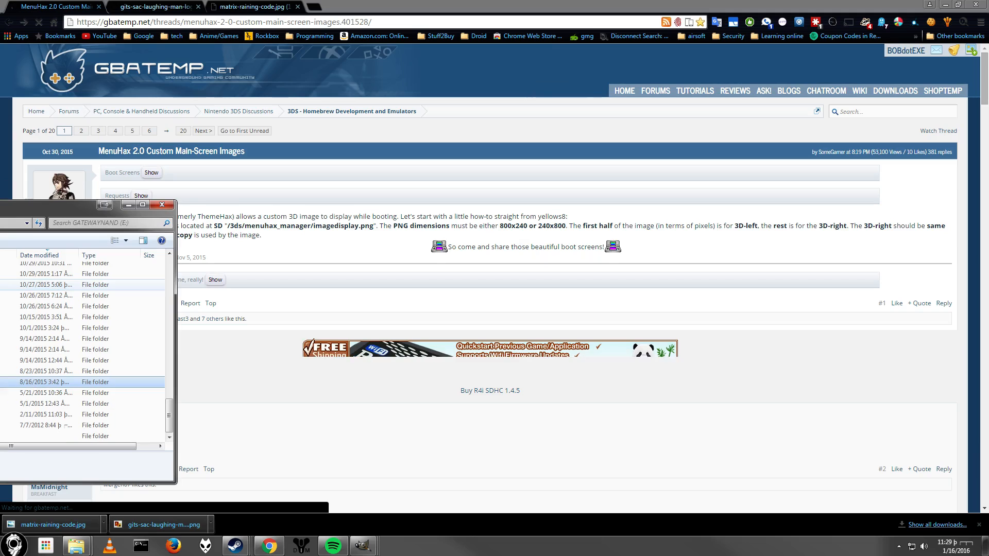
key("Return")
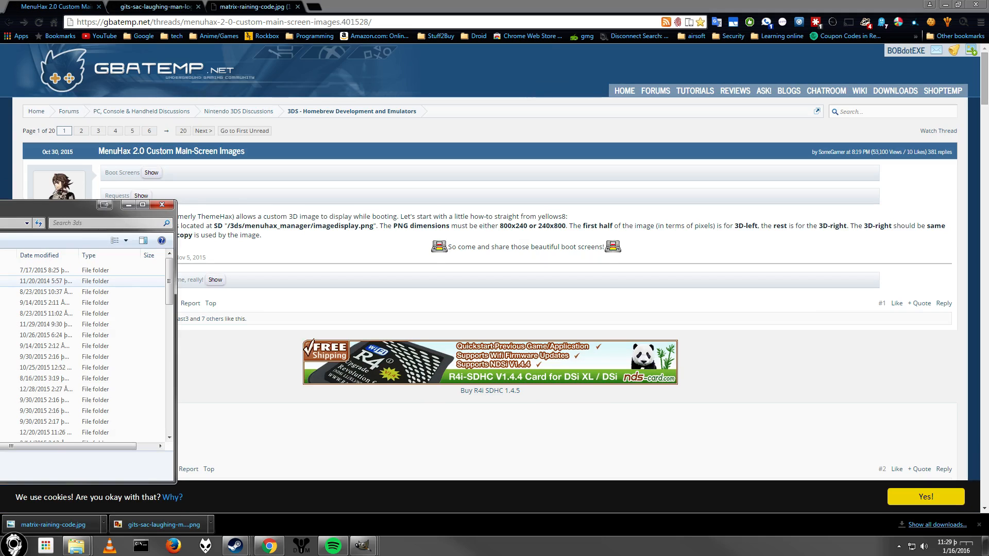
type("m")
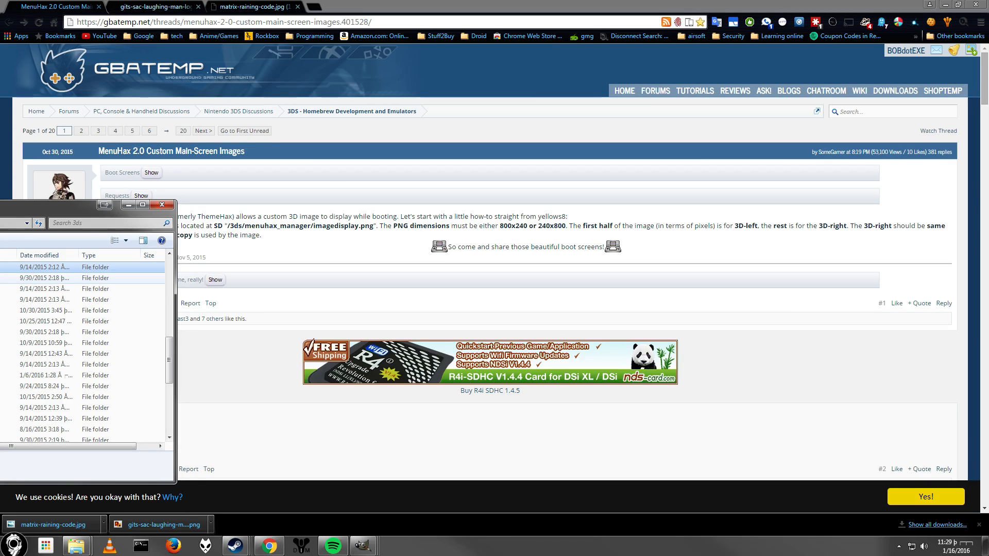
double_click(5, 311)
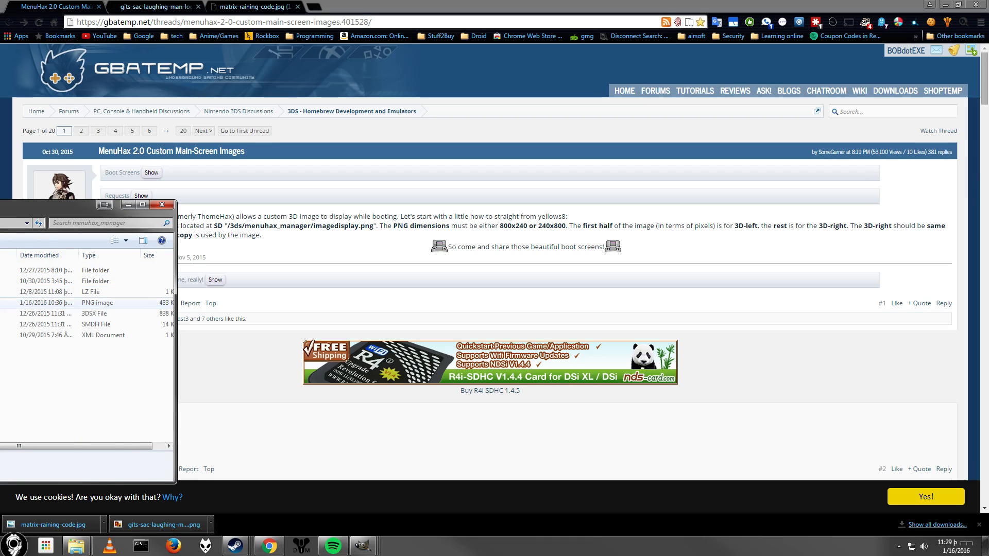
left_click_drag(60, 210, 394, 231)
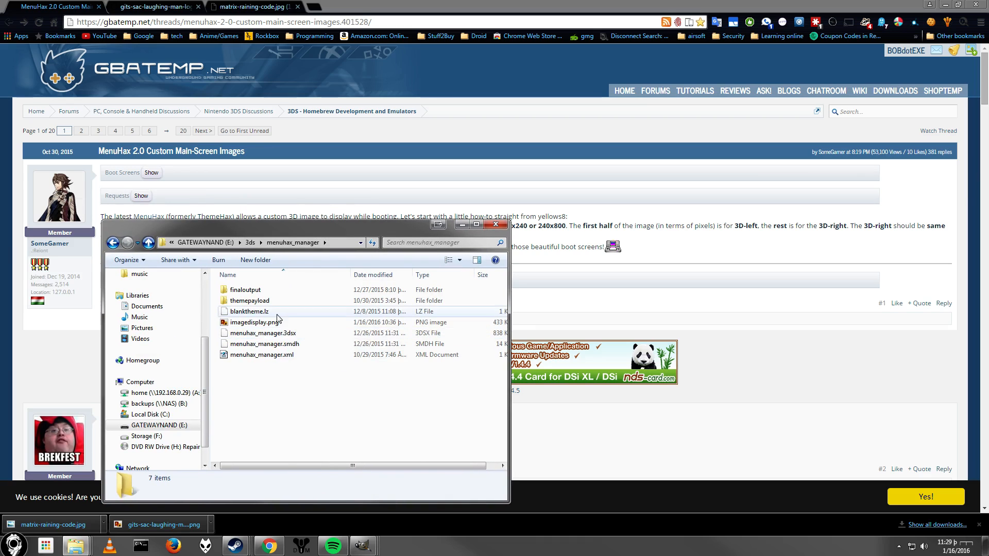
Rename imagedisplay.png in that folder to imagedisplay2.png.
right_click(267, 323)
left_click(309, 300)
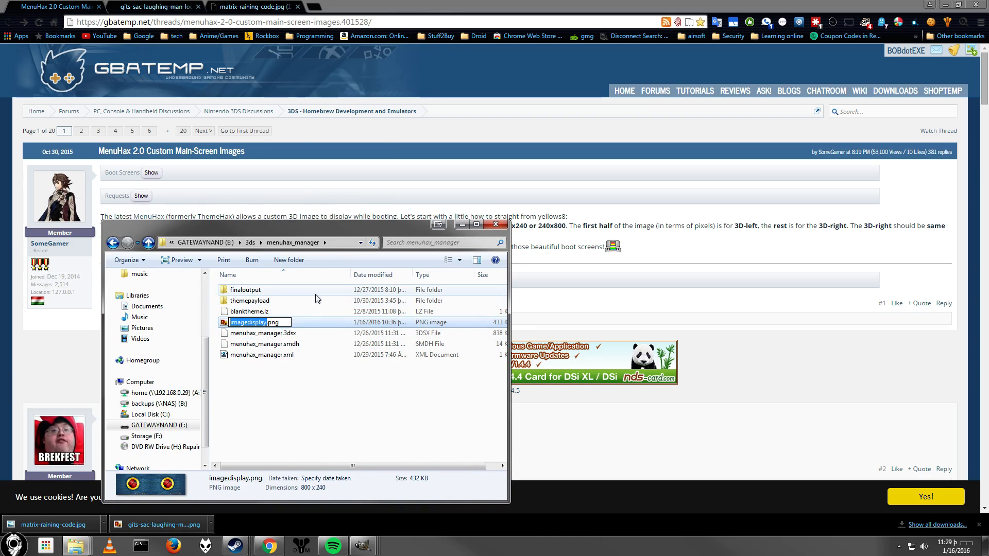
key("Right")
type("2")
key("Return")
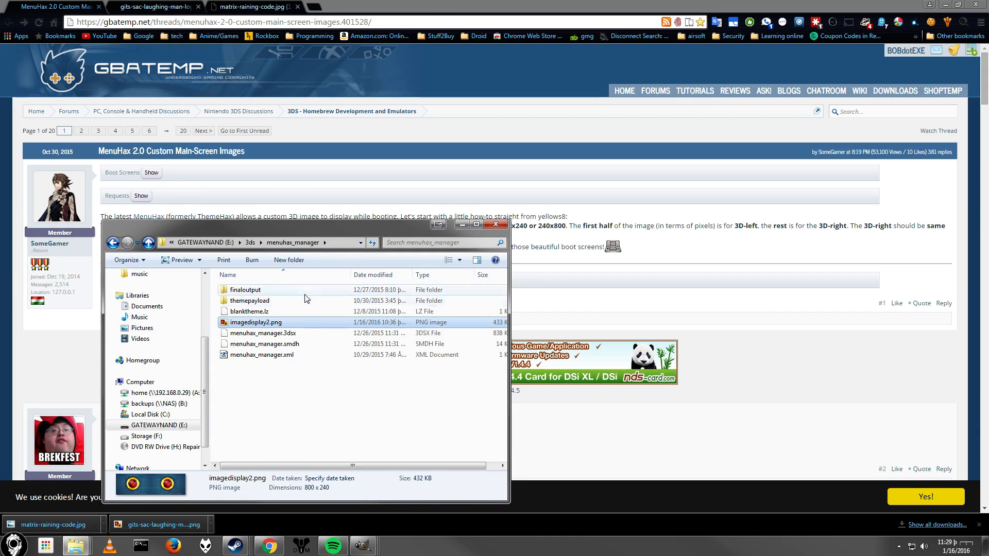
Copy the E:\3ds\menuhax_manager folder path from File Explorer and return to the combined image in GIMP.
left_click(337, 242)
key("ctrl+c")
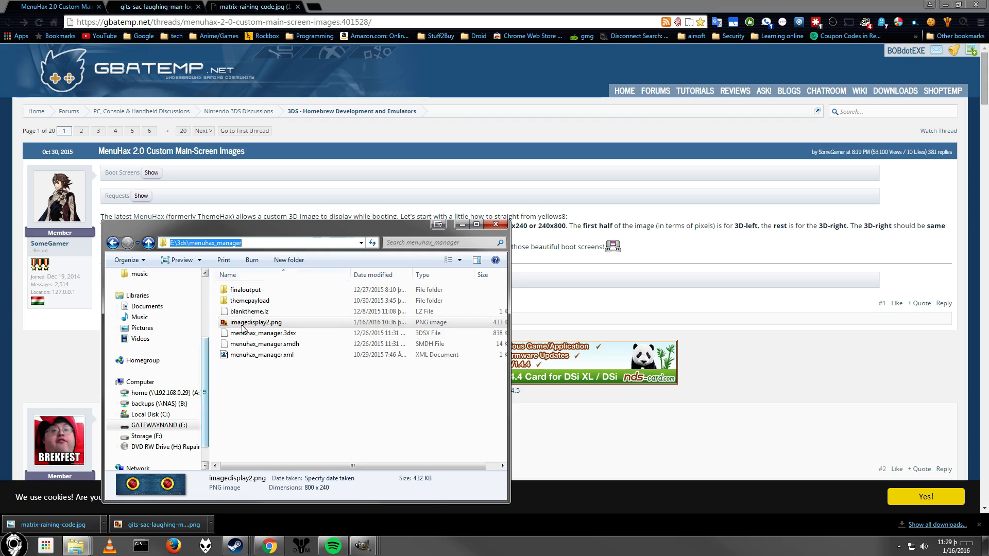
left_click(363, 546)
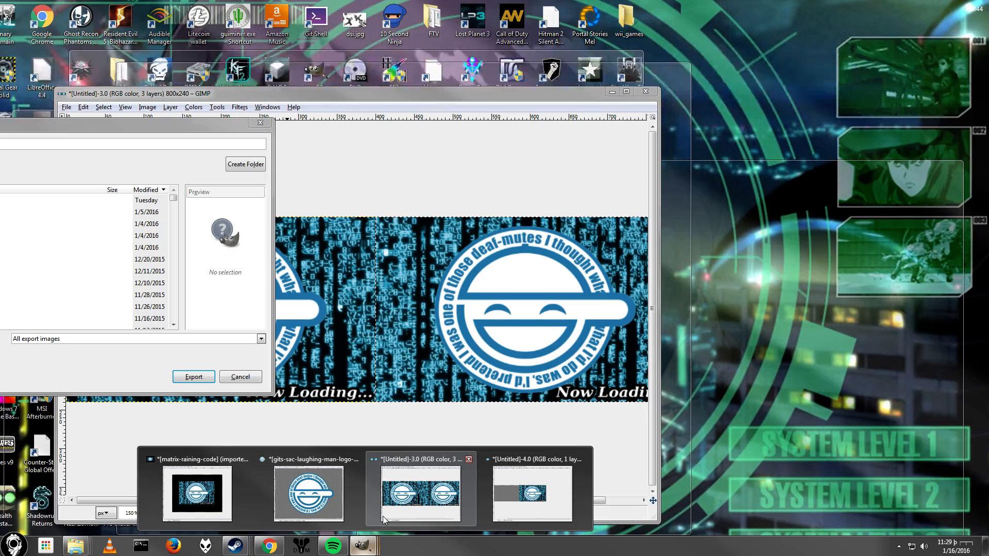
left_click(387, 517)
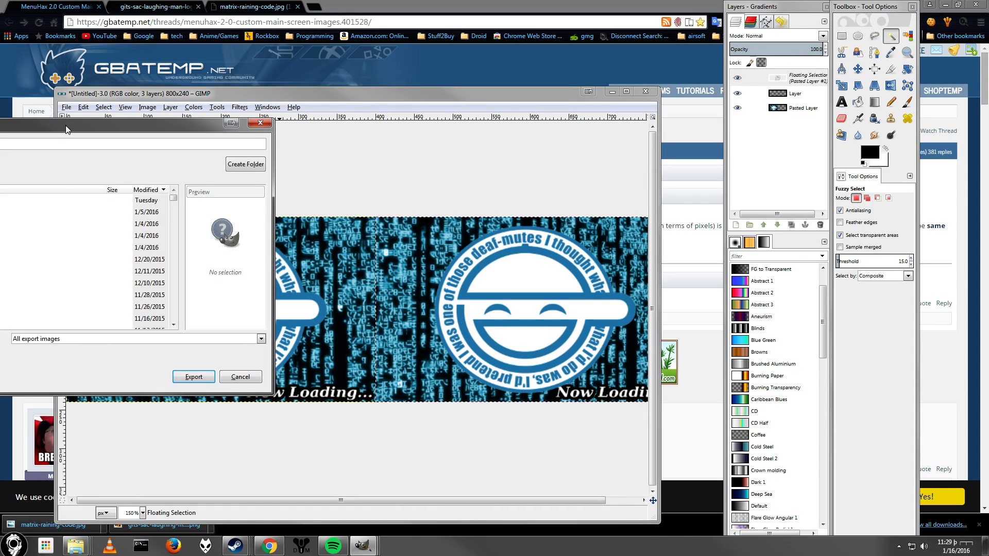
left_click_drag(66, 129, 334, 160)
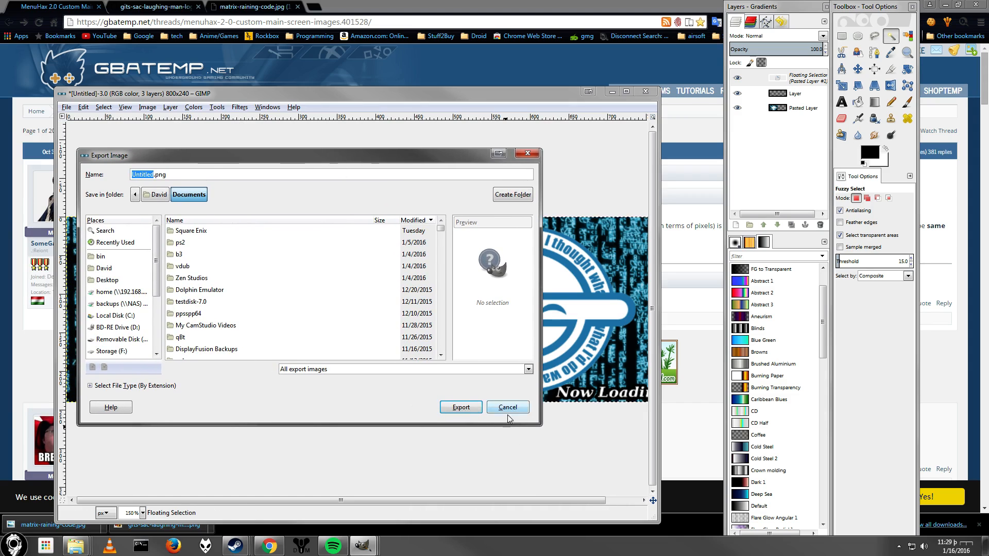
left_click(508, 407)
left_click(66, 107)
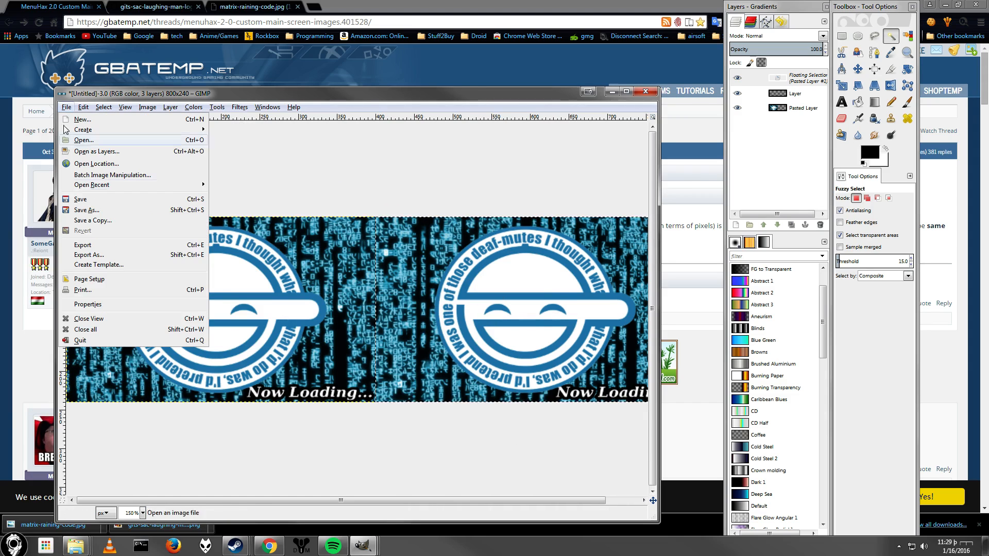
left_click(96, 245)
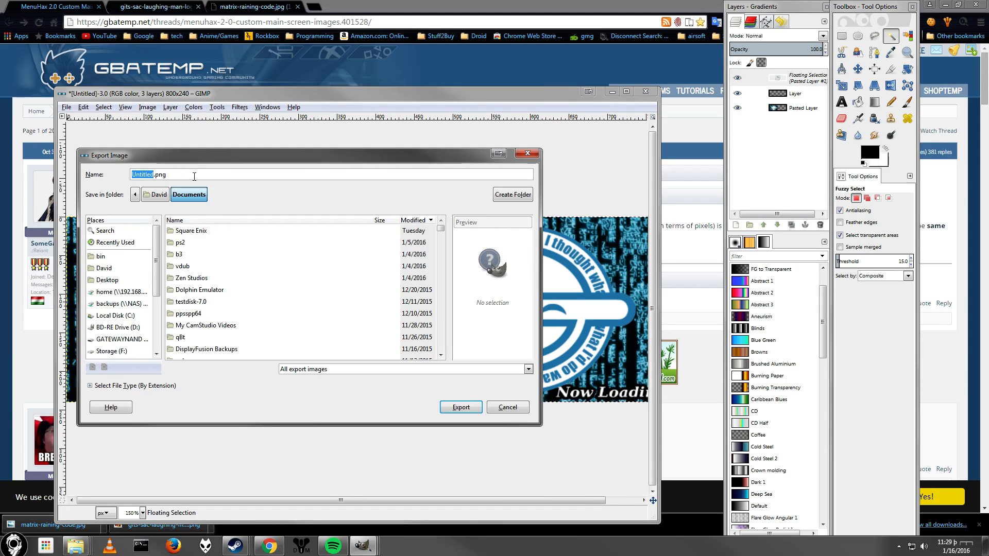
Browse the export dialog to the 3ds folder on the GATEWAYNAND (E:) drive.
left_click_drag(192, 176, 120, 168)
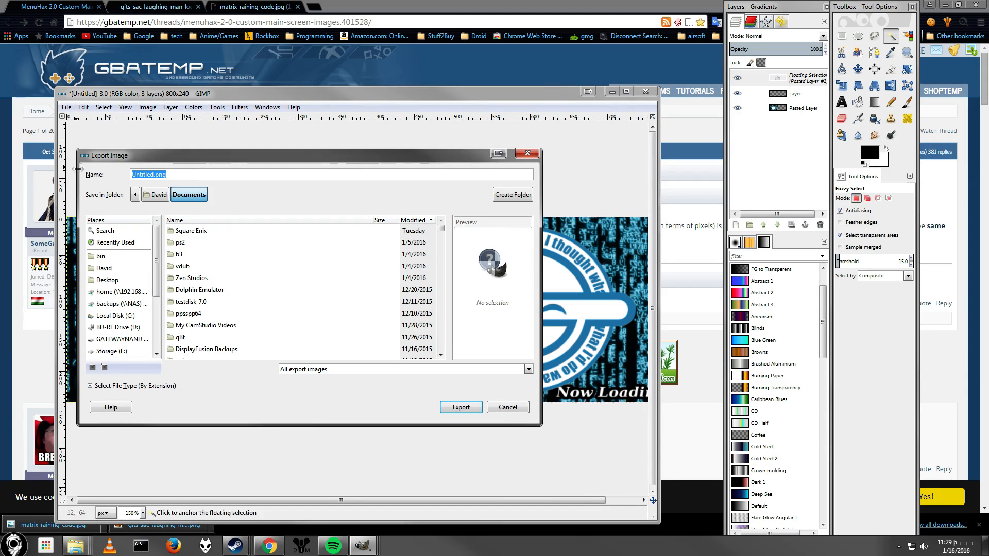
left_click(131, 340)
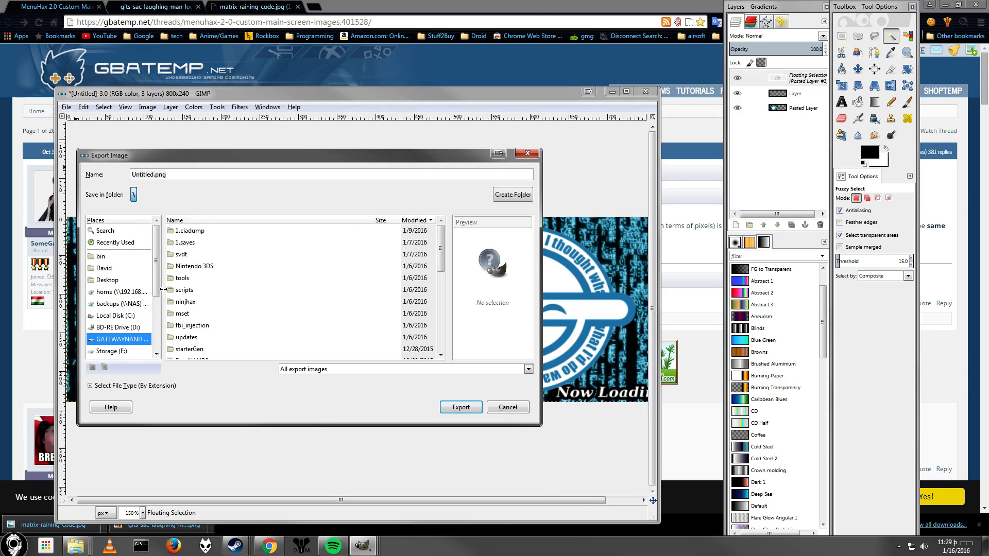
left_click_drag(163, 290, 177, 292)
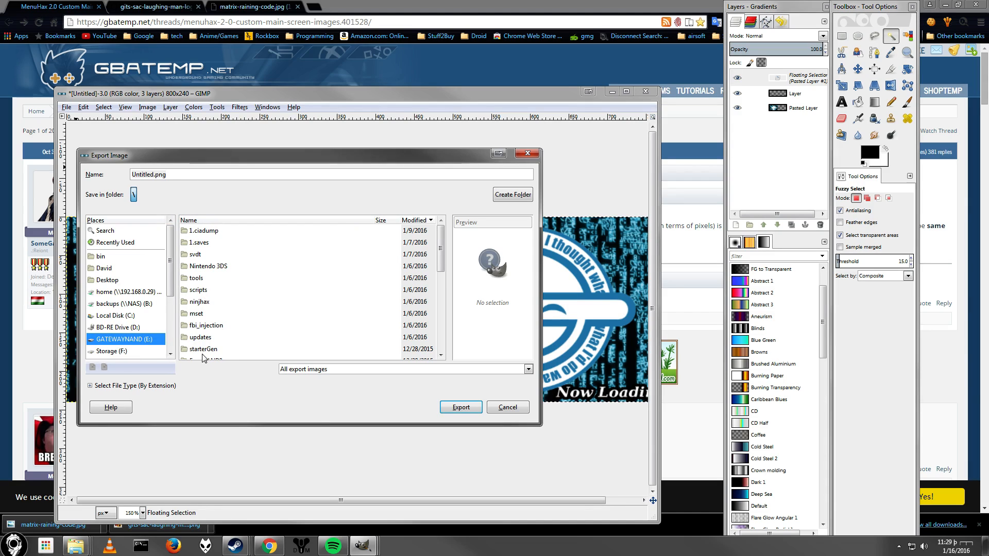
left_click(207, 338)
type("3ds")
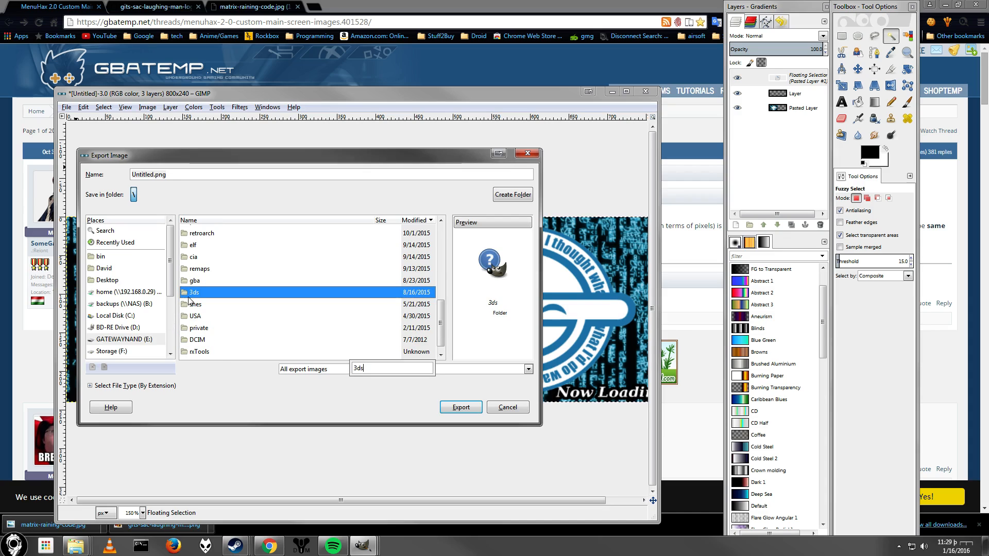
Paste the copied folder path into the export name field to open the menuhax_manager folder.
left_click(199, 186)
left_click_drag(198, 178, 14, 144)
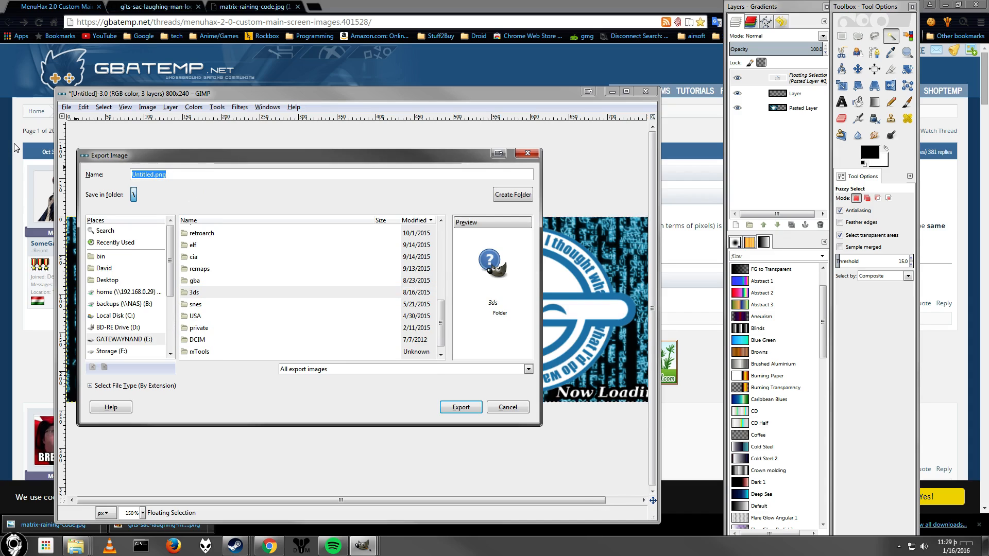
key("ctrl+v")
key("Return")
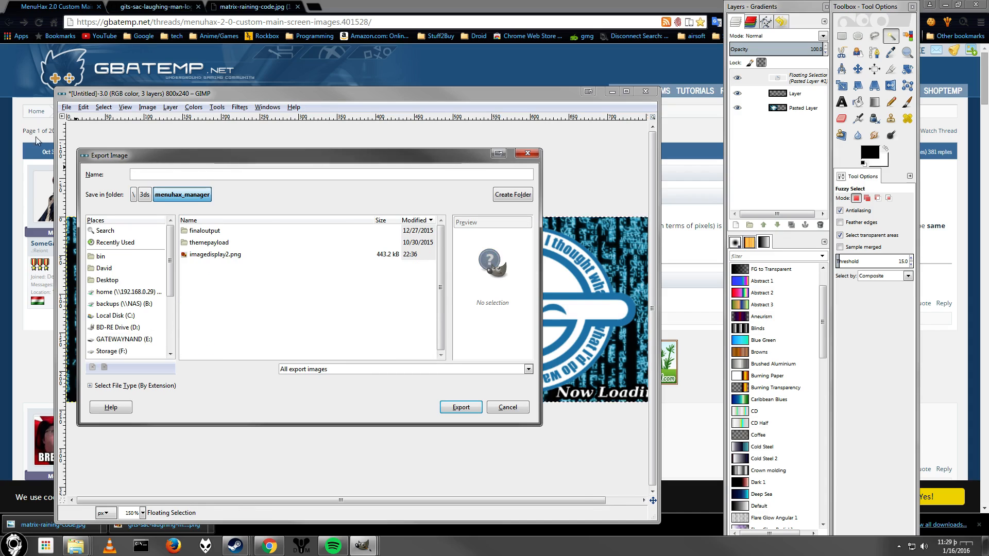
left_click(220, 287)
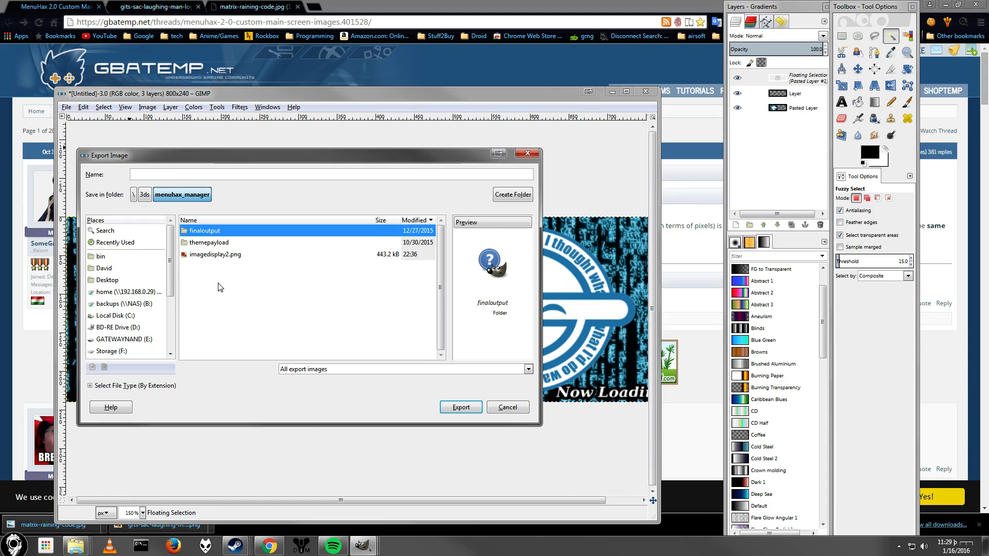
Copy the file name imagedisplay.png from the forum post and return to the export dialog.
key("alt+Tab")
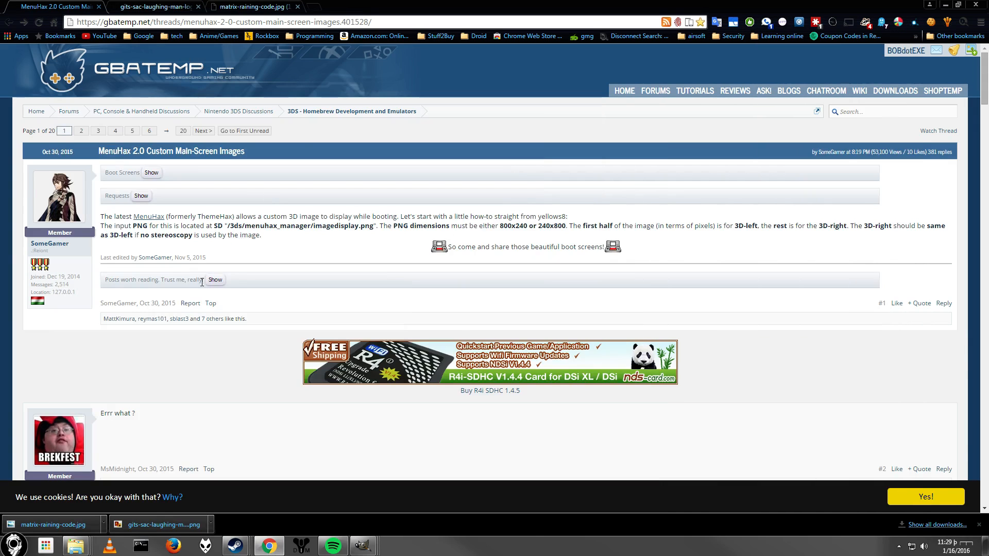
left_click_drag(313, 225, 375, 225)
key("super+c")
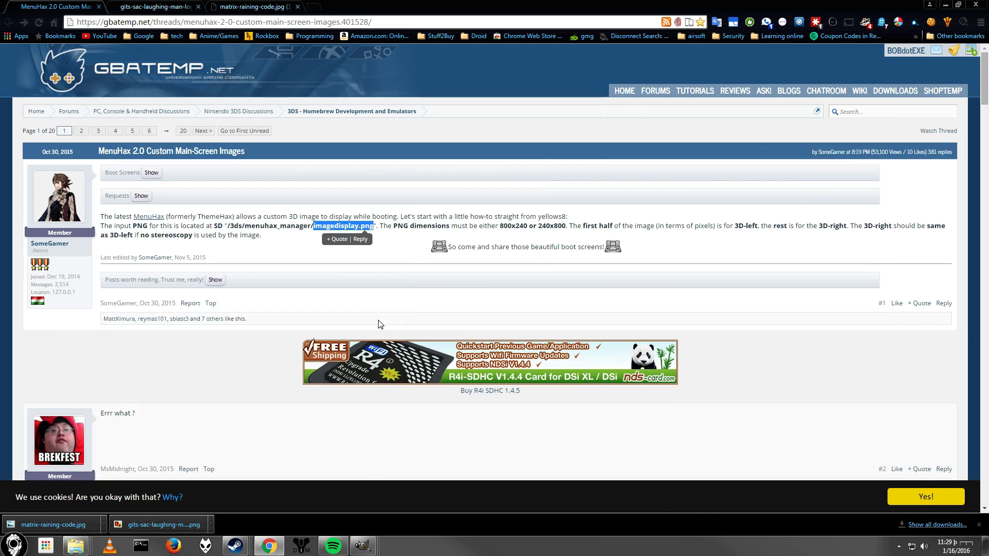
mouse_move(363, 545)
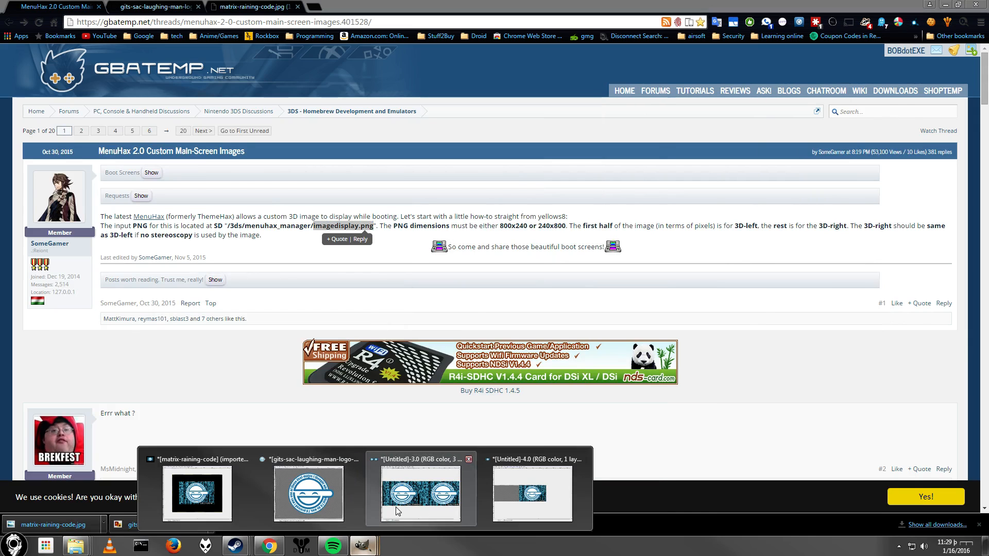
left_click(399, 512)
Export the image as imagedisplay.png into menuhax_manager, lowering the PNG compression level before confirming.
left_click(194, 179)
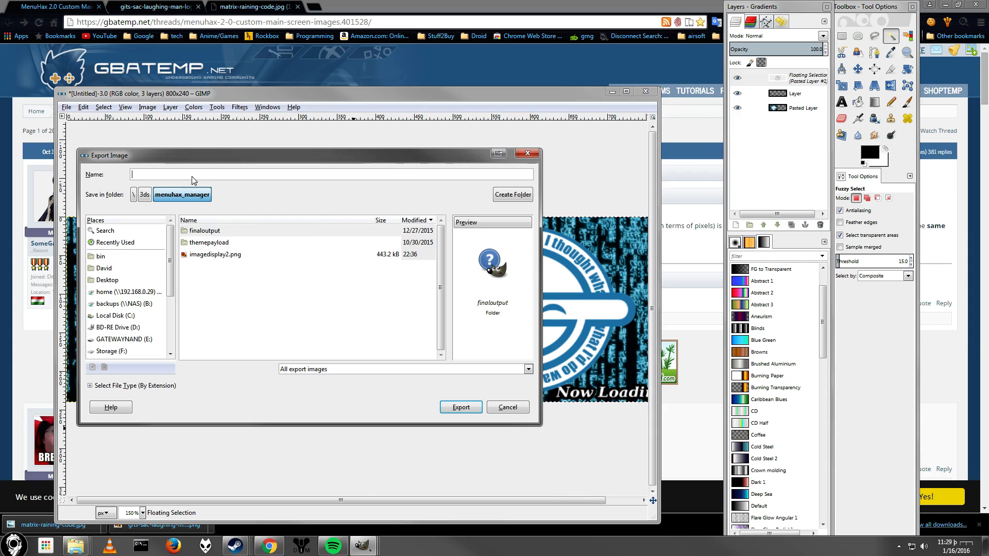
right_click(191, 176)
left_click(226, 203)
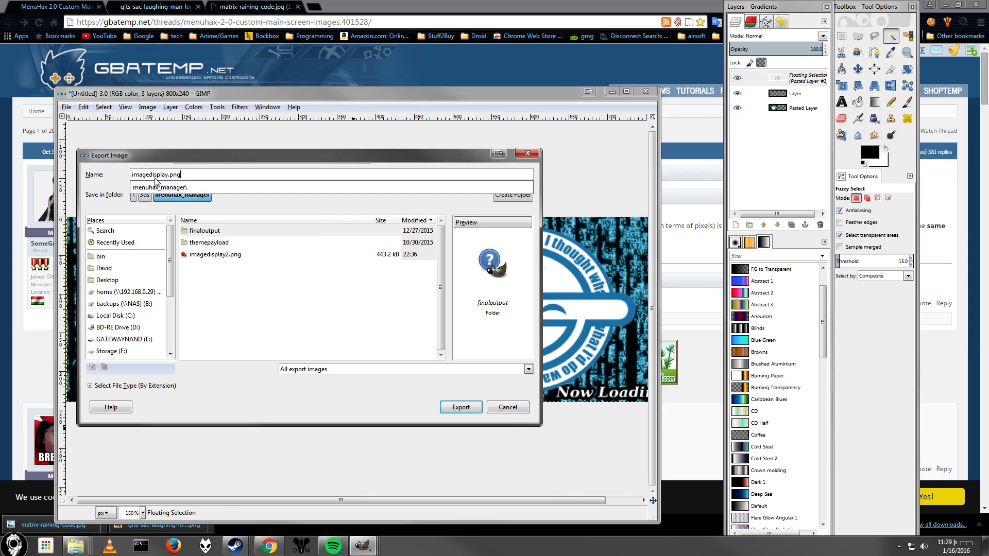
left_click(229, 220)
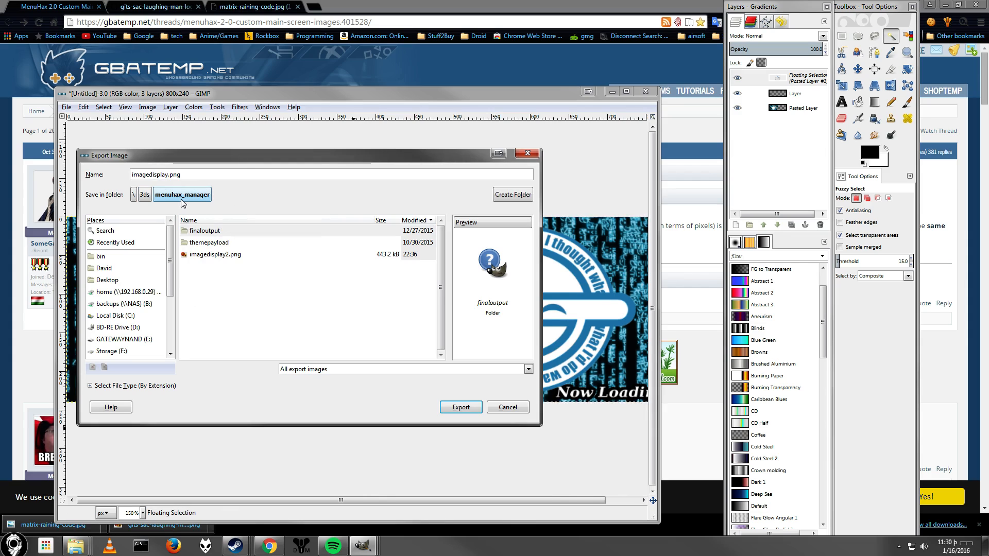
left_click(452, 408)
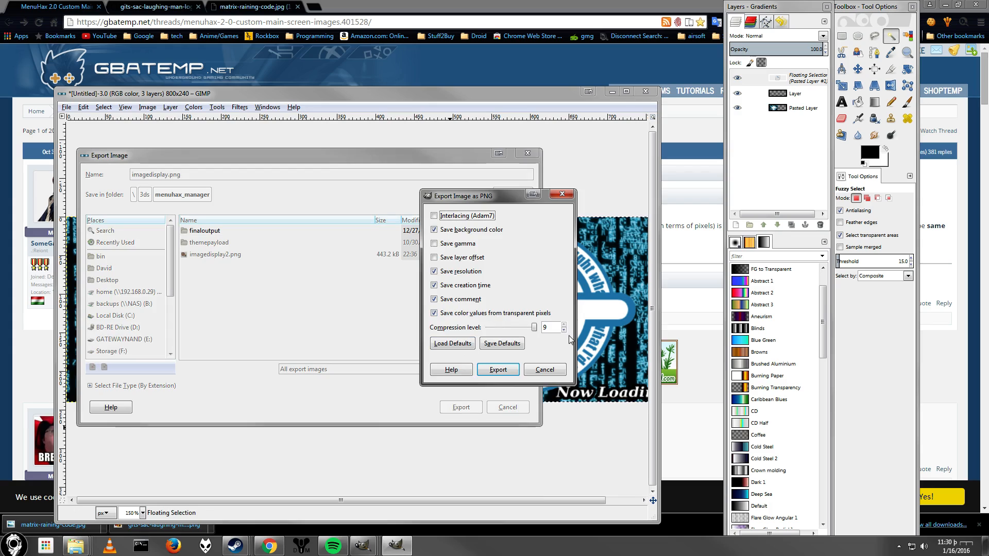
left_click_drag(555, 327, 537, 327)
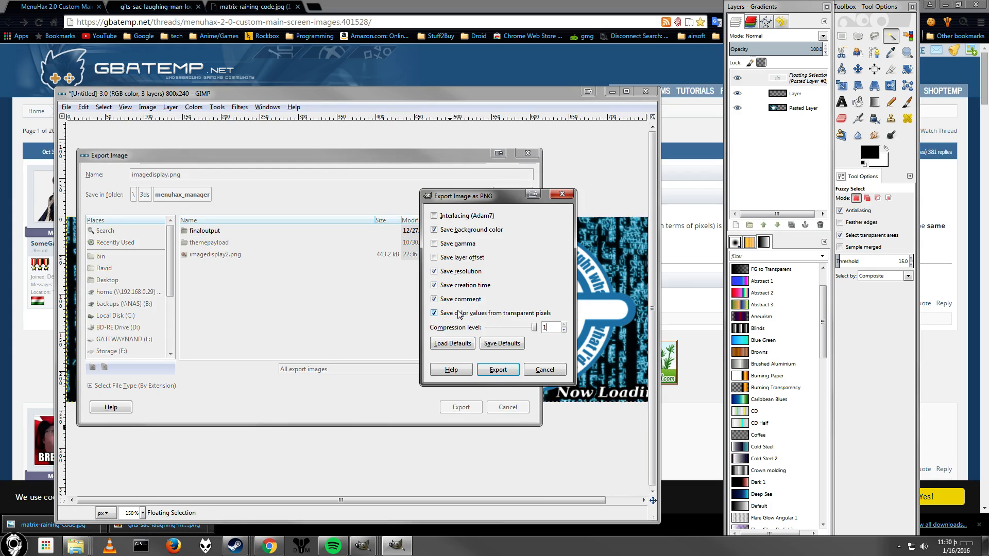
left_click(493, 370)
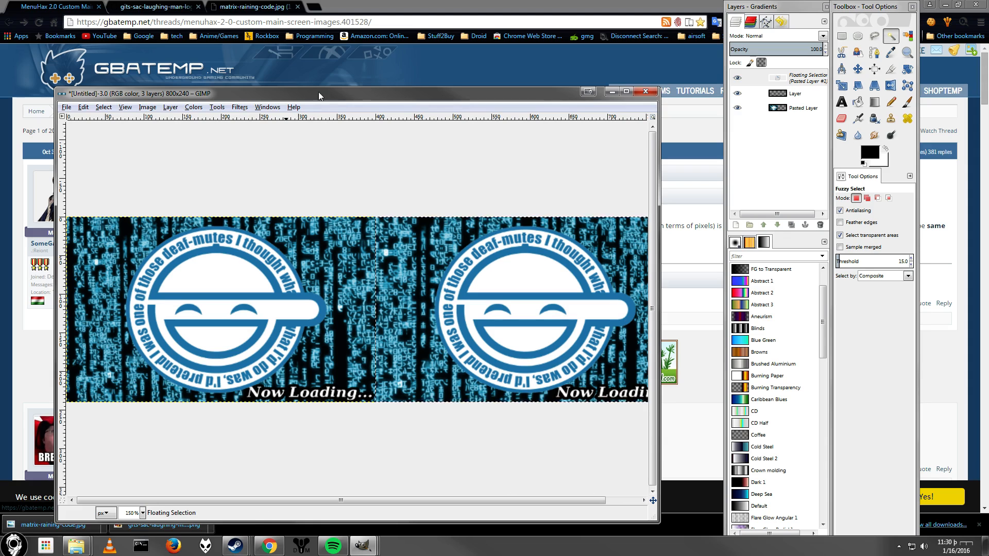
left_click(339, 84)
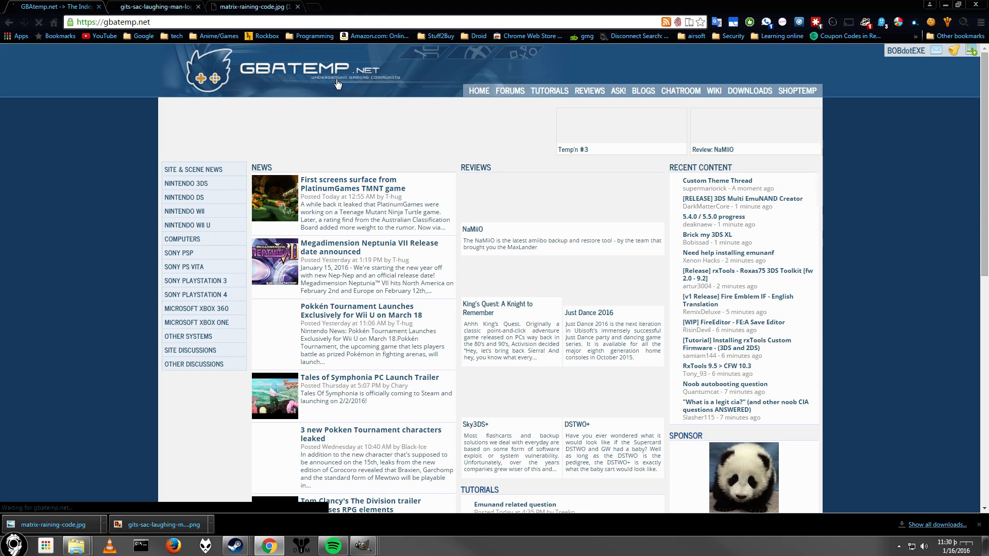
left_click(8, 26)
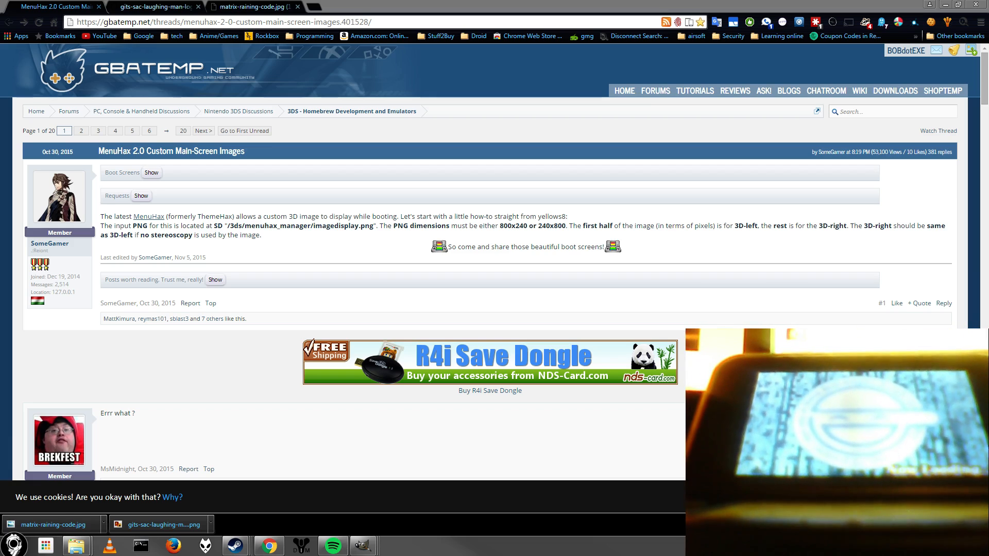
mouse_move(364, 548)
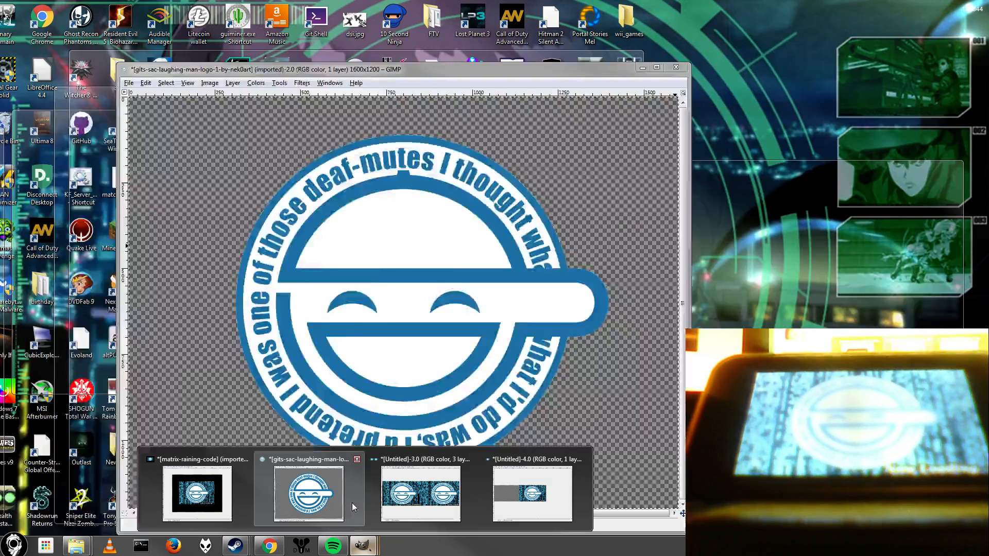
left_click(435, 501)
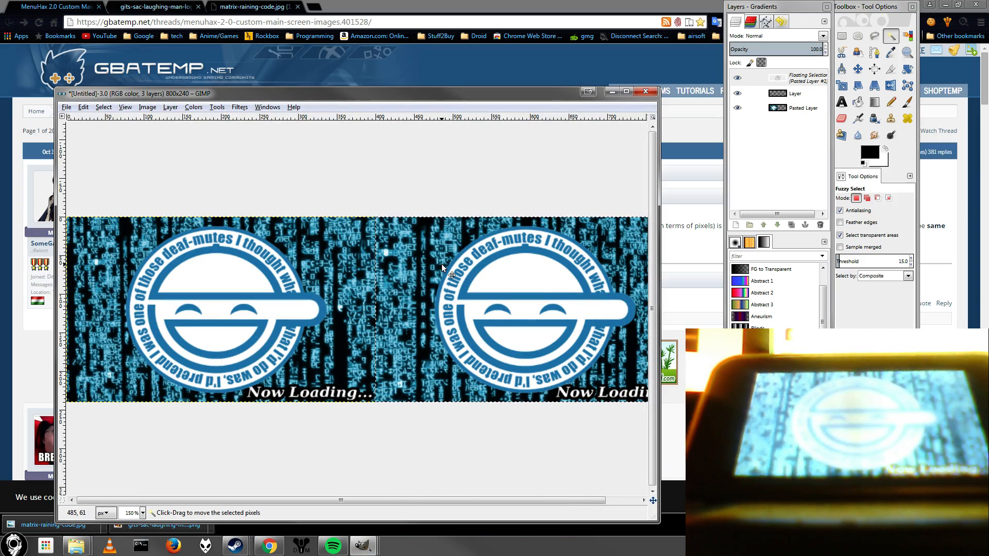